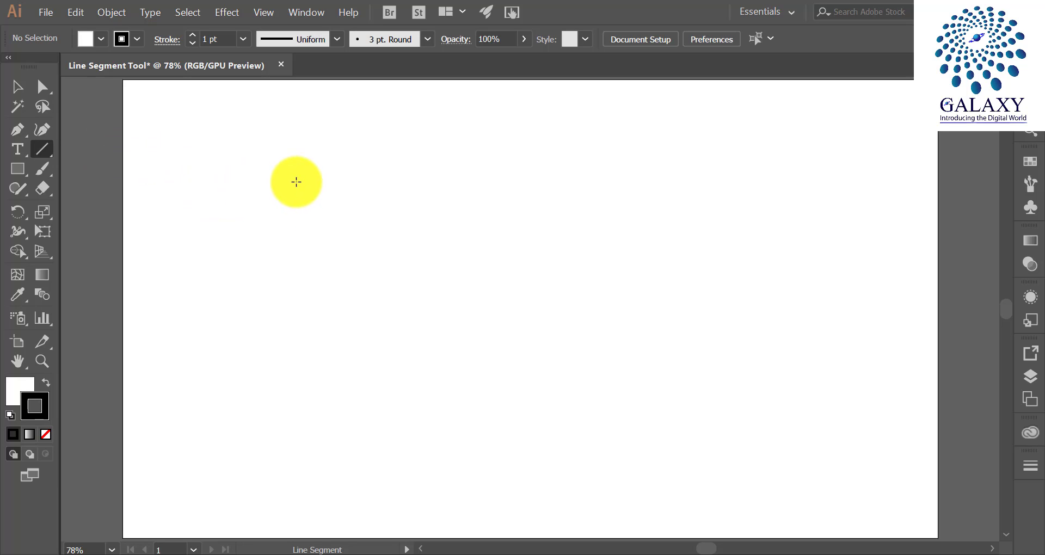
Step: Create a short line near the artboard's upper-left area with length 25.14 px and angle 14.59°
left_click(305, 196)
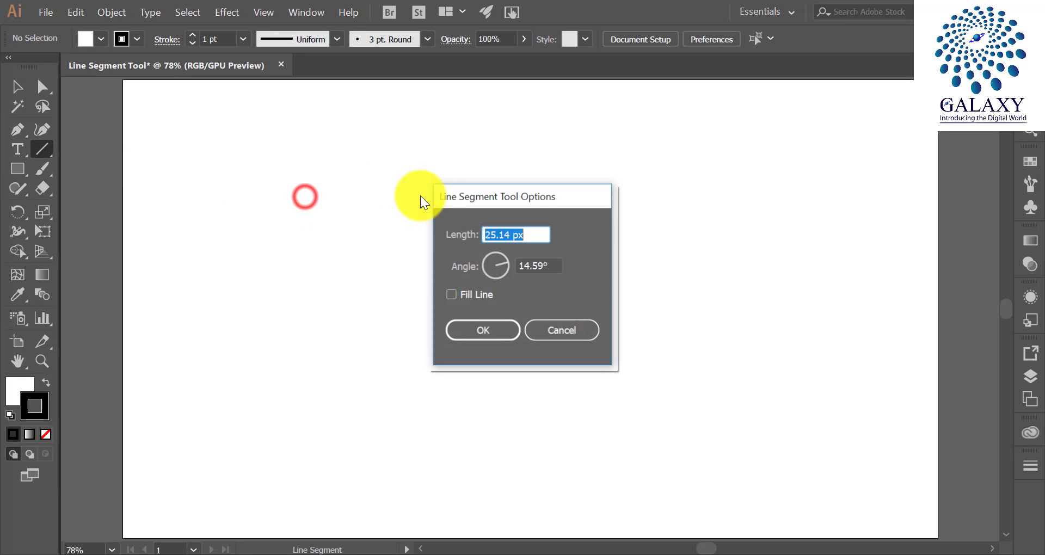
left_click(480, 325)
left_click(17, 87)
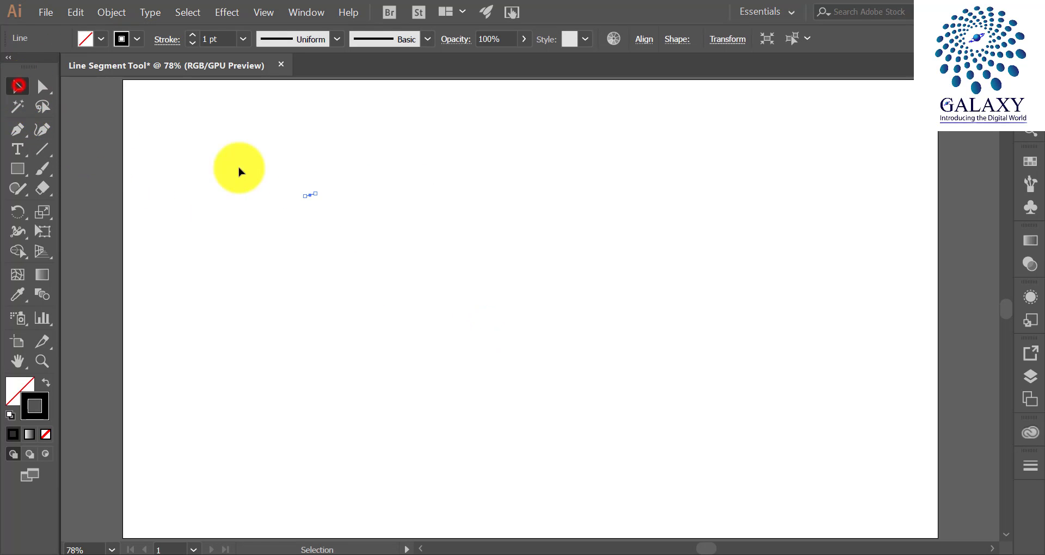
Step: Extend the short line's upper-right end by about 403 px at roughly 11.56°, and delete the line
left_click(243, 168)
left_click_drag(286, 151, 474, 163)
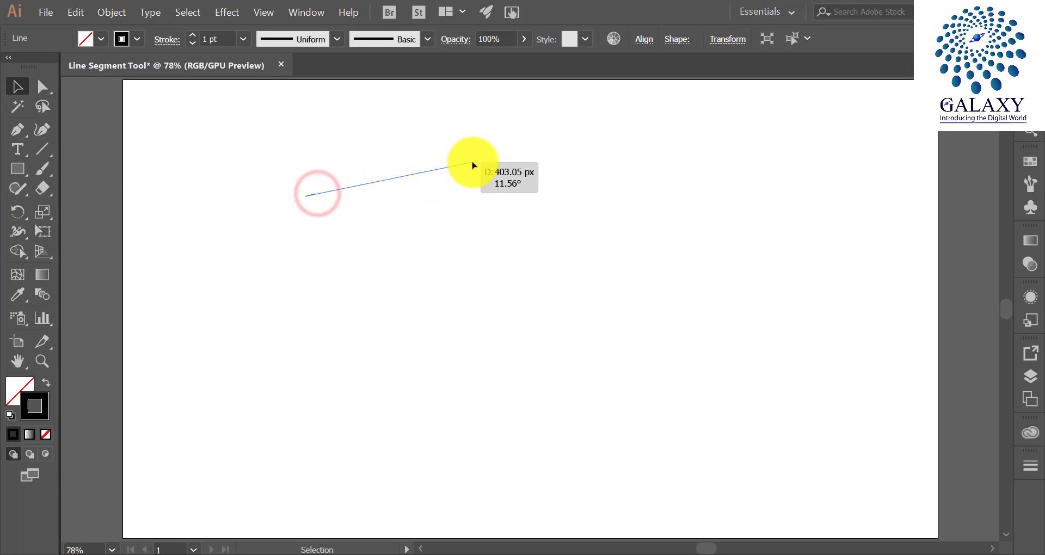
left_click(518, 195)
left_click_drag(378, 140, 403, 196)
scroll(404, 196, "up", 1)
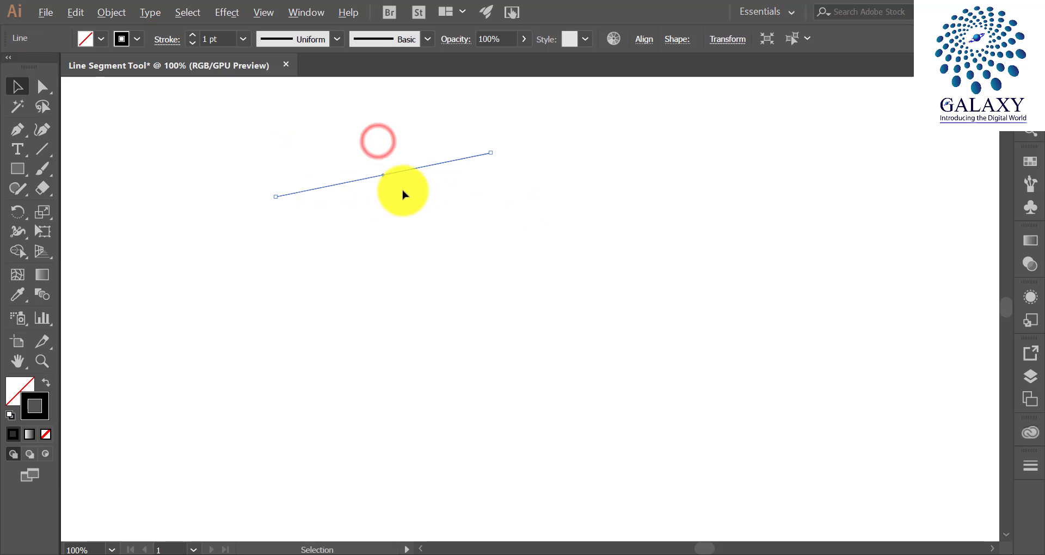
scroll(378, 182, "up", 3)
left_click_drag(333, 207, 399, 306)
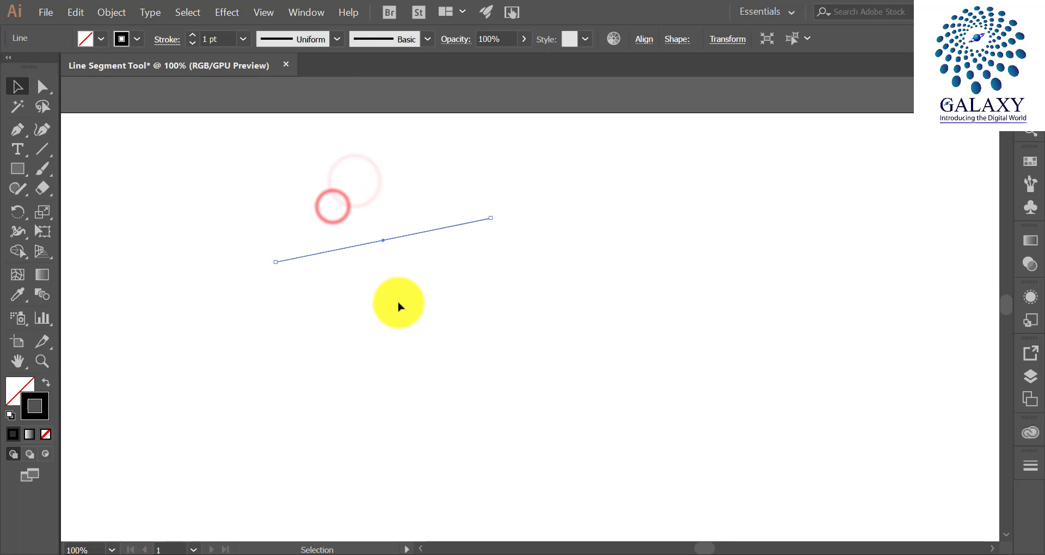
key("Delete")
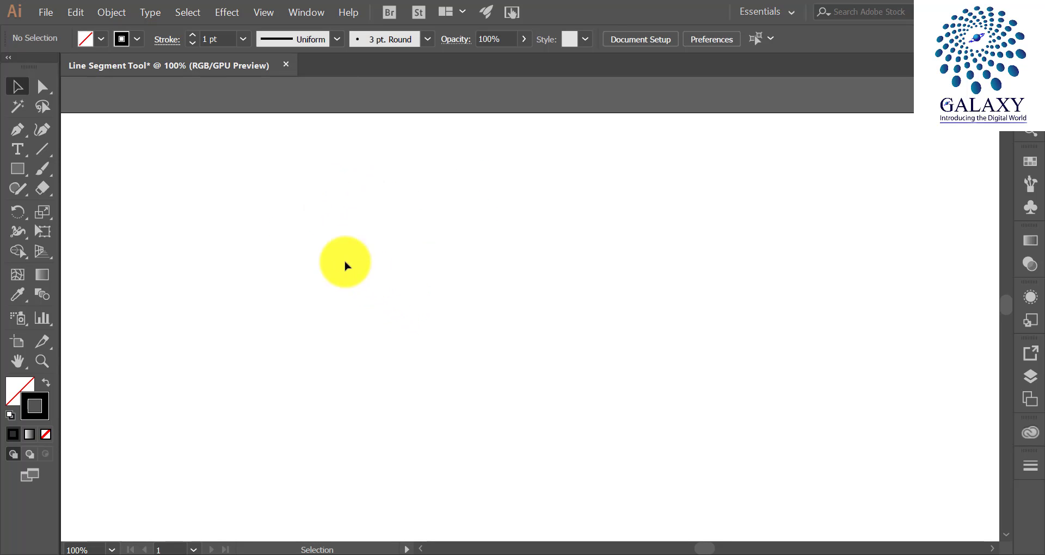
Step: Draw a horizontal line about 522 px long at 0° across the upper part of the artboard
left_click(50, 156)
left_click(67, 151)
mouse_move(280, 264)
left_mouse_down()
mouse_move(814, 284)
mouse_move(848, 264)
left_mouse_up()
scroll(848, 264, "down", 1)
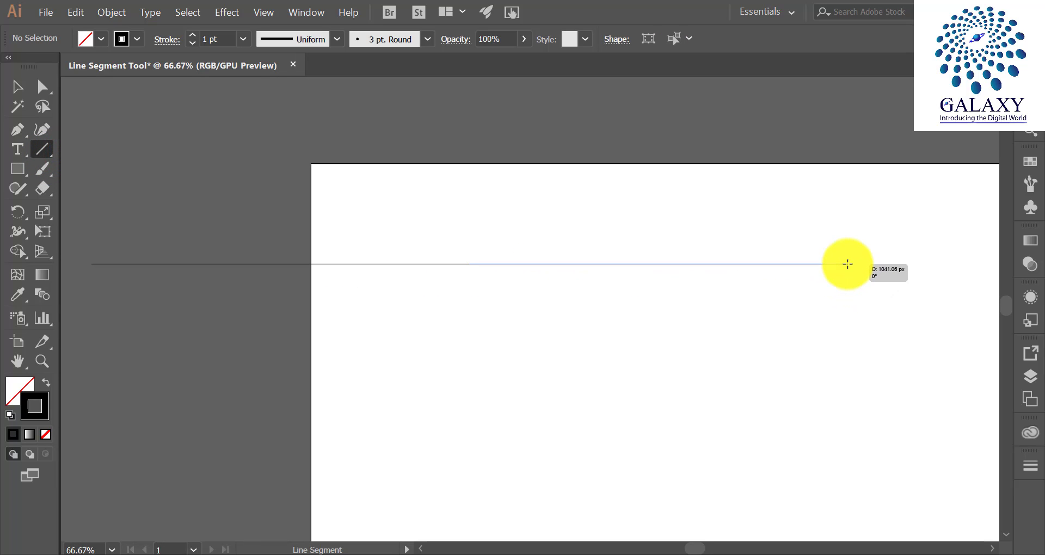
left_click_drag(848, 263, 660, 264)
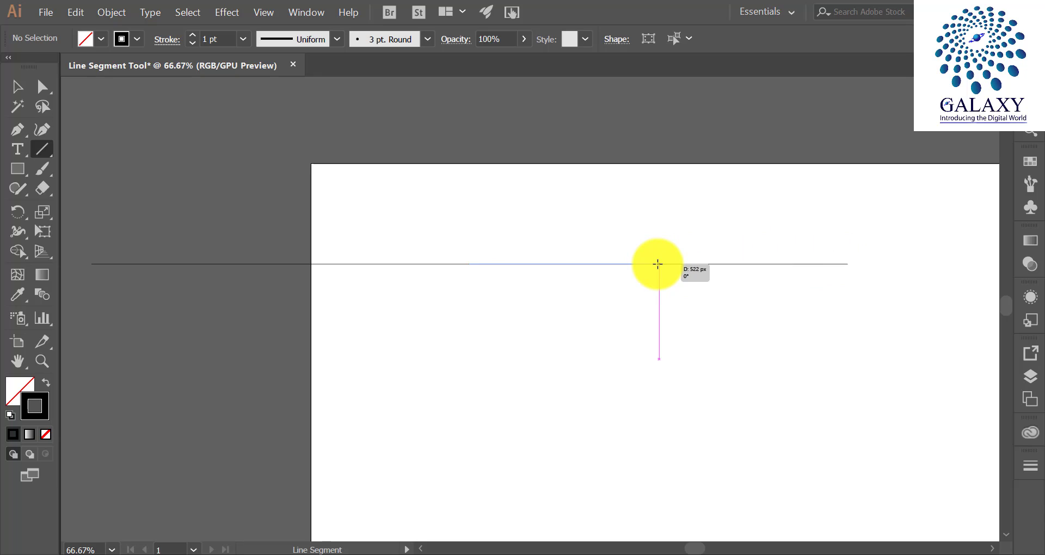
left_click_drag(657, 265, 657, 264)
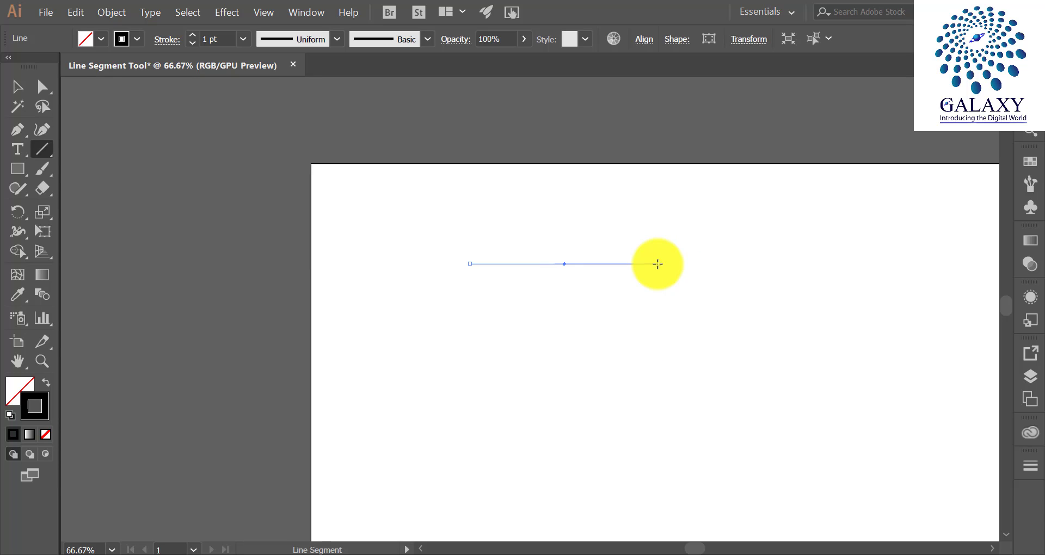
left_click(38, 7)
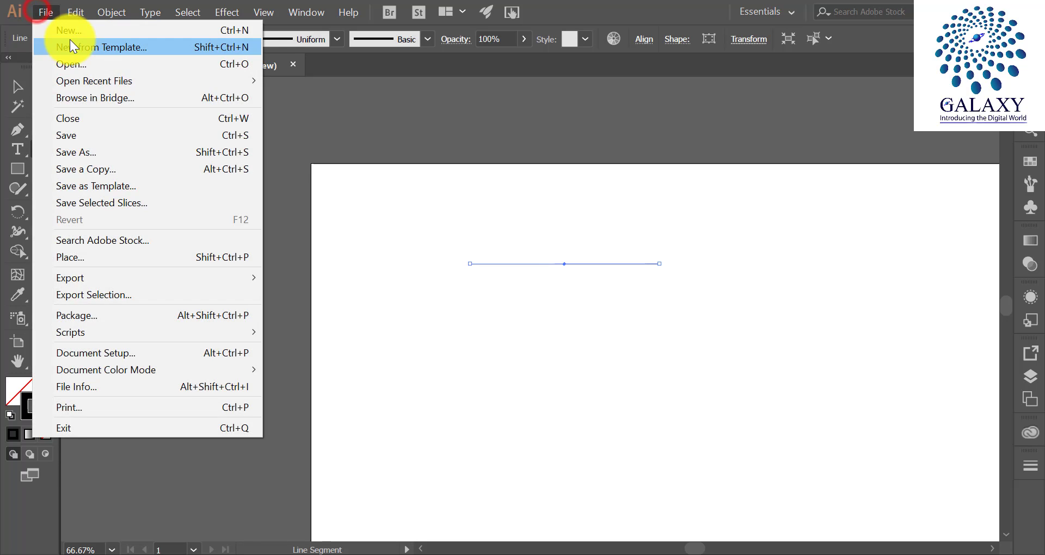
left_click(70, 47)
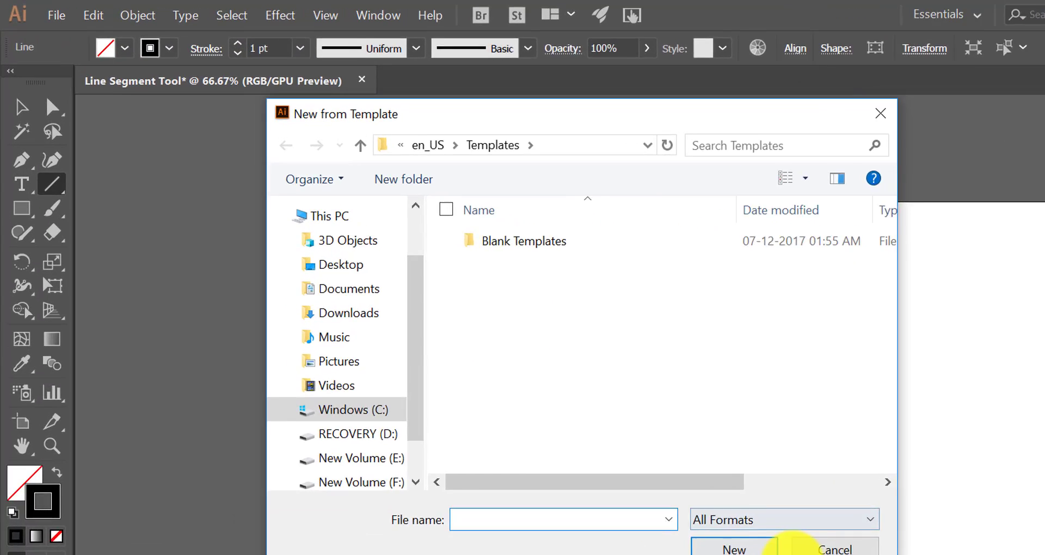
left_click(674, 506)
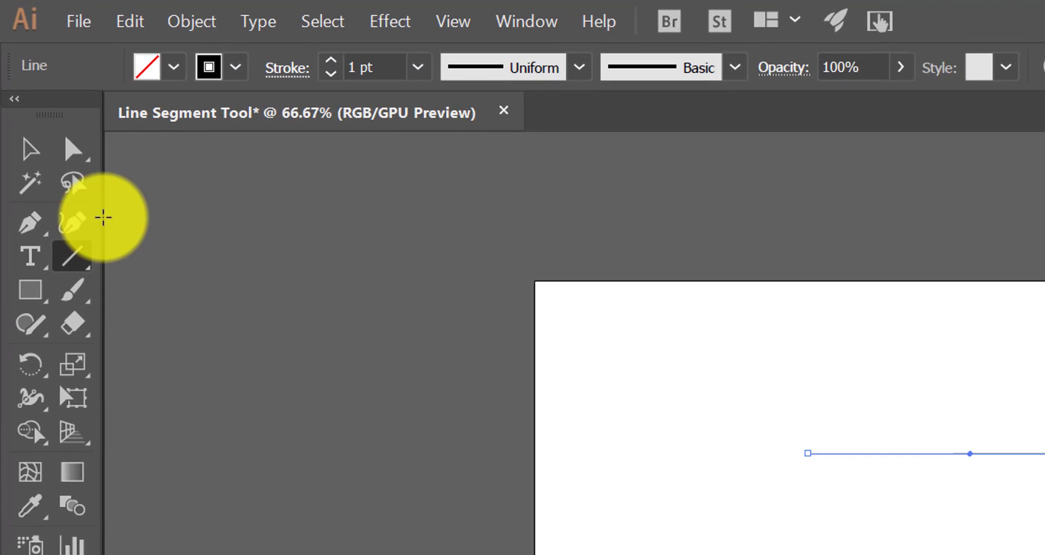
Step: Check the measurement units offered in the new document settings, and close them without creating a document
left_click(76, 21)
left_click(76, 23)
left_click(82, 23)
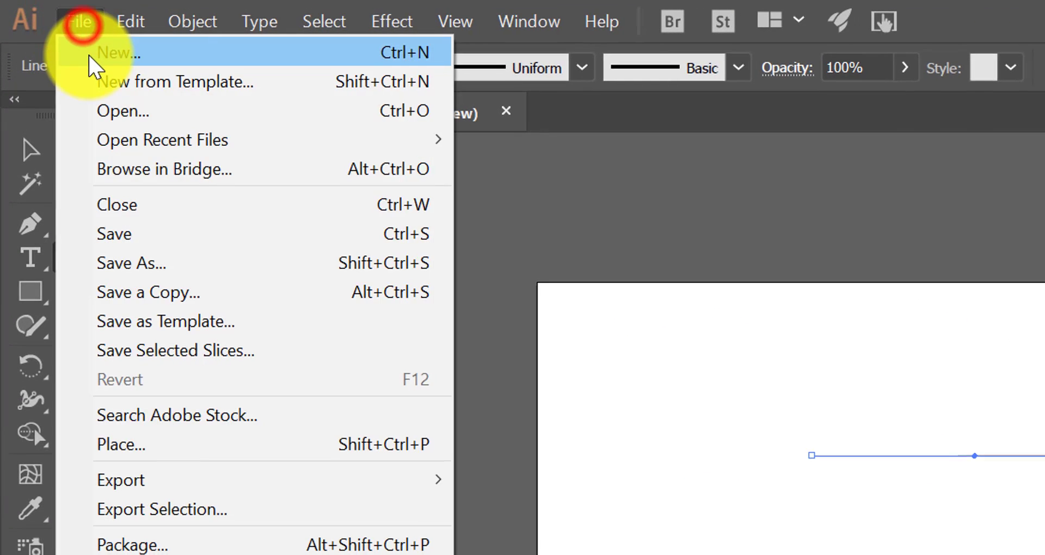
left_click(90, 54)
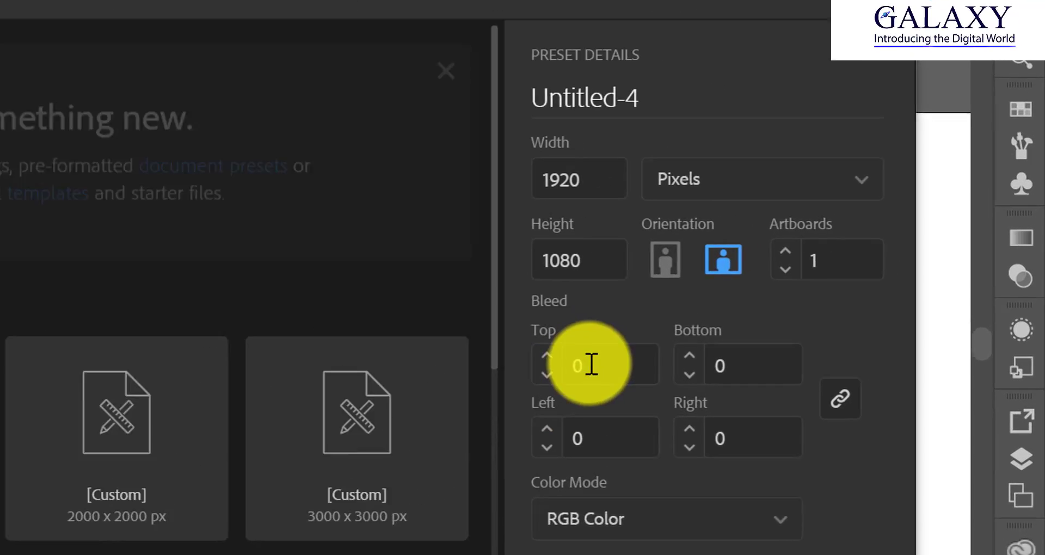
left_click(749, 182)
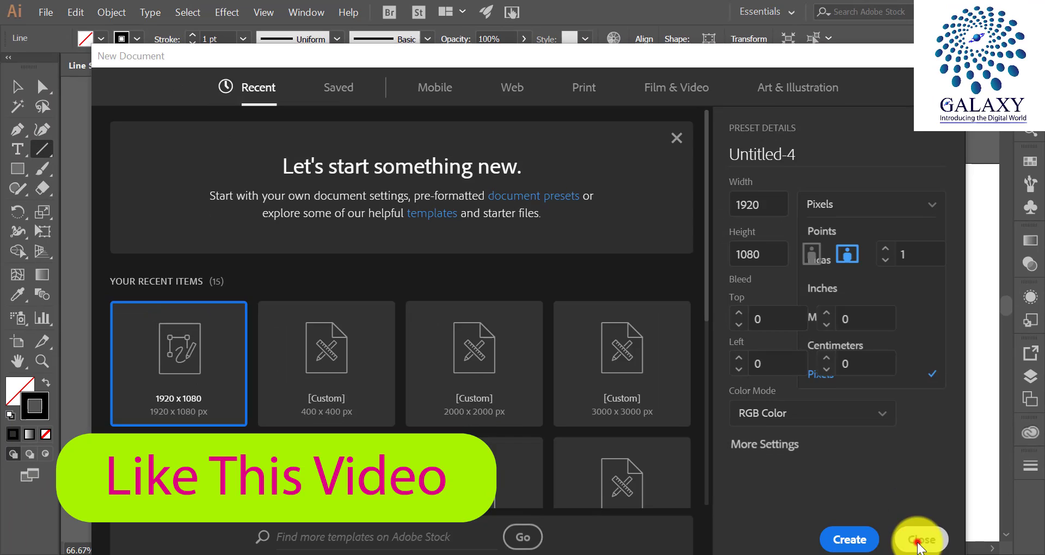
left_click(917, 539)
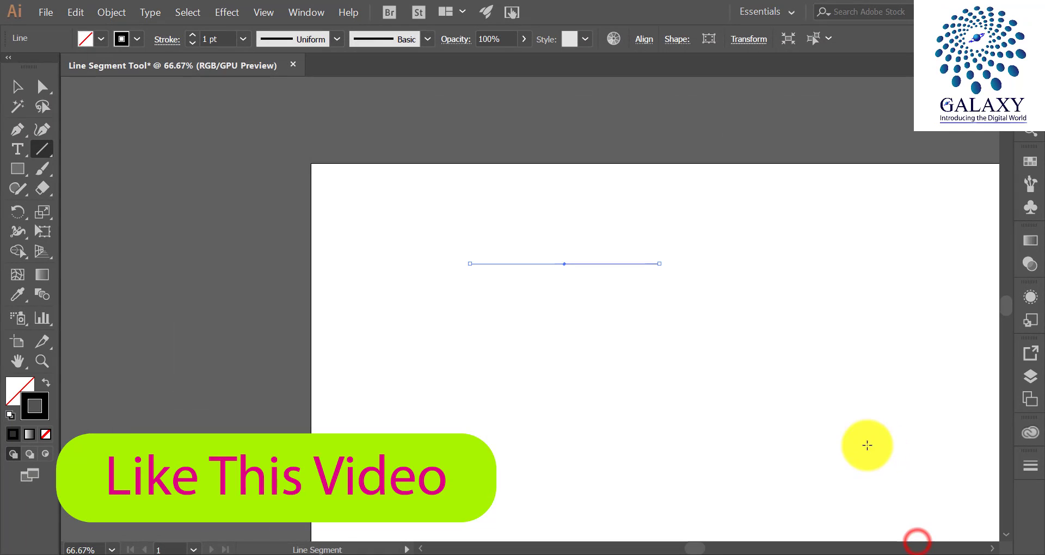
Step: Delete the horizontal line from the artboard
left_click(4, 91)
left_click(344, 141)
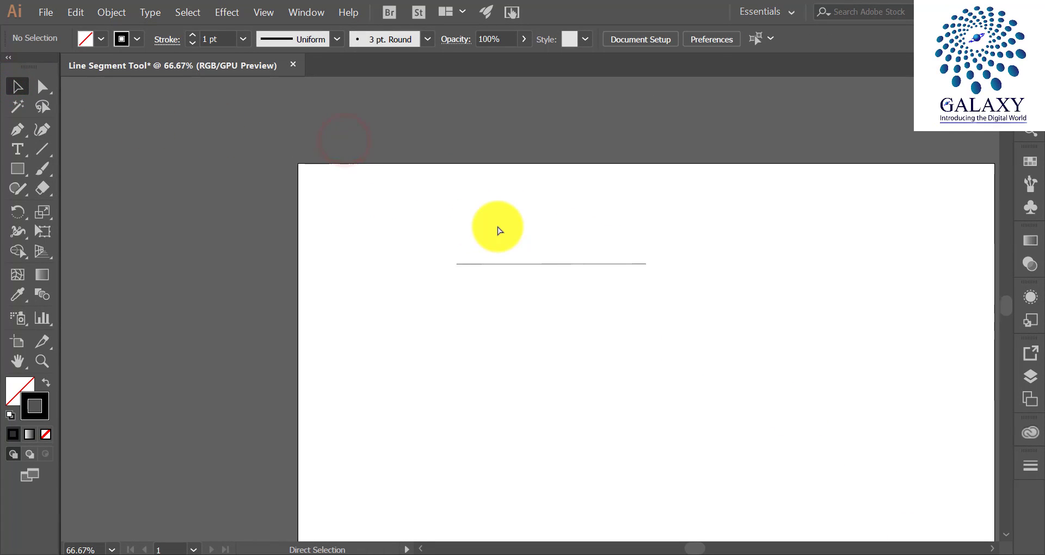
left_click_drag(442, 217, 498, 298)
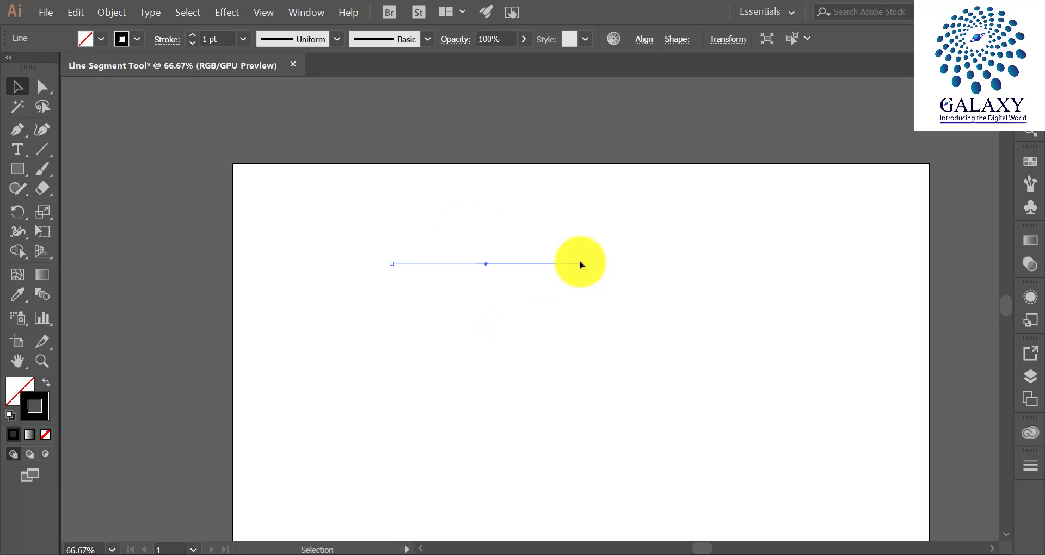
left_click(546, 243)
left_click_drag(478, 227, 504, 296)
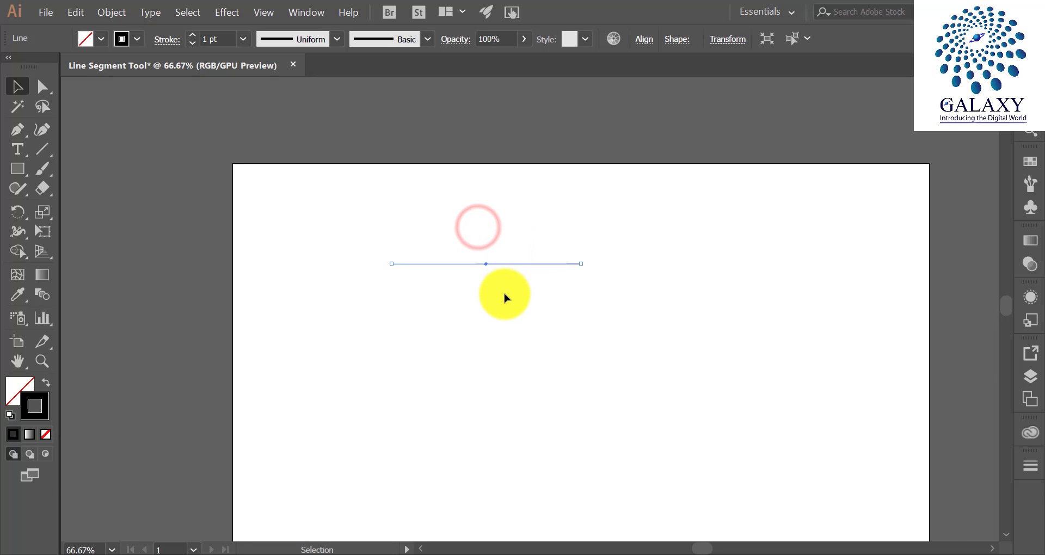
key("Delete")
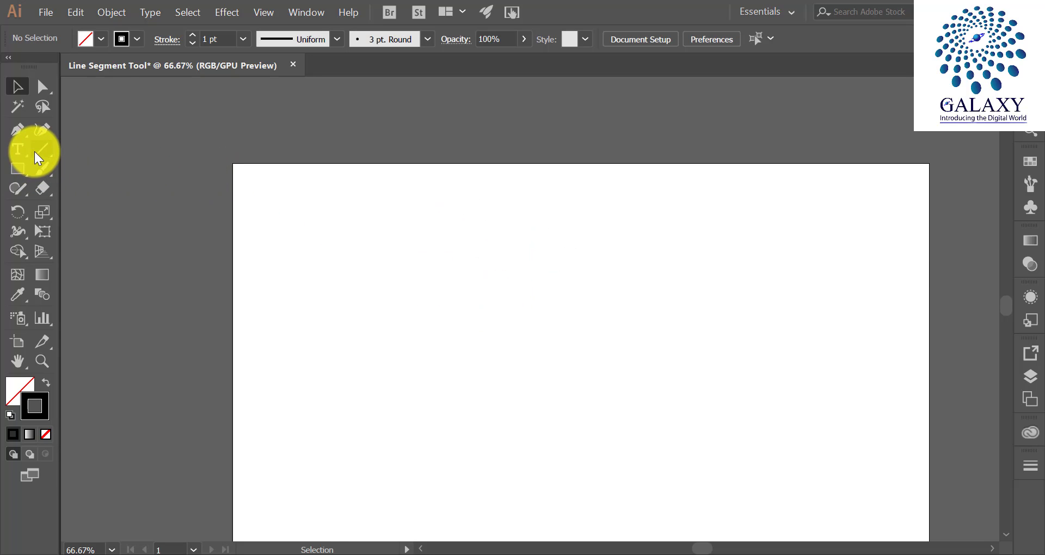
Step: Draw a trial line through various angles, ending vertical and about 184 px long across the artboard's upper edge, and delete it
left_click(41, 149)
left_click_drag(436, 222, 696, 234)
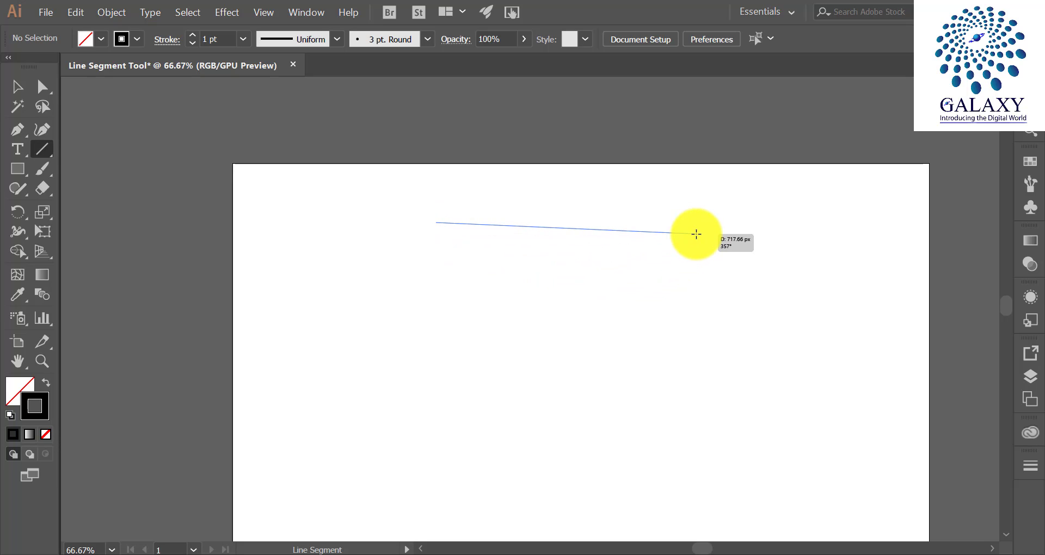
left_click_drag(696, 234, 743, 239)
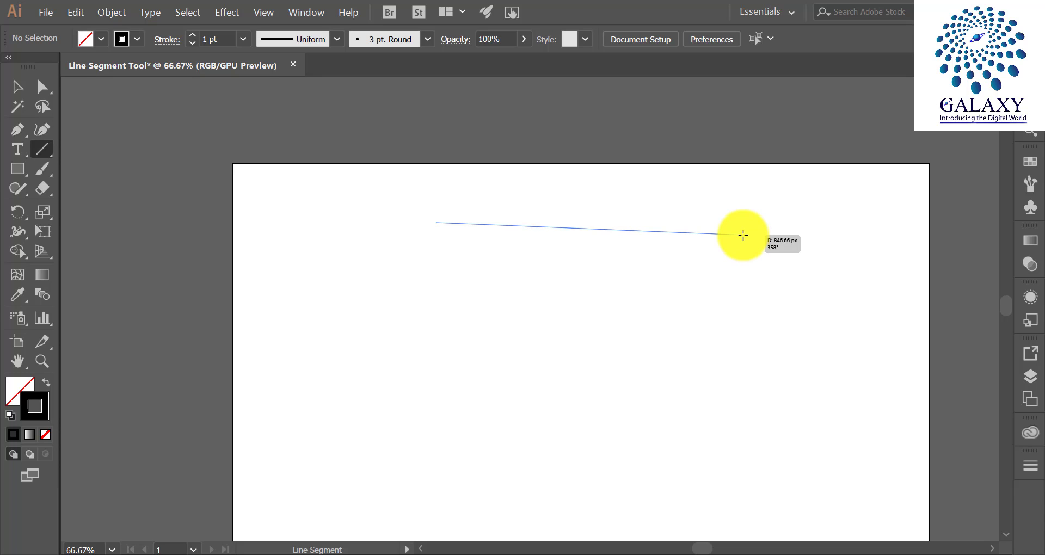
left_click_drag(743, 230, 616, 319)
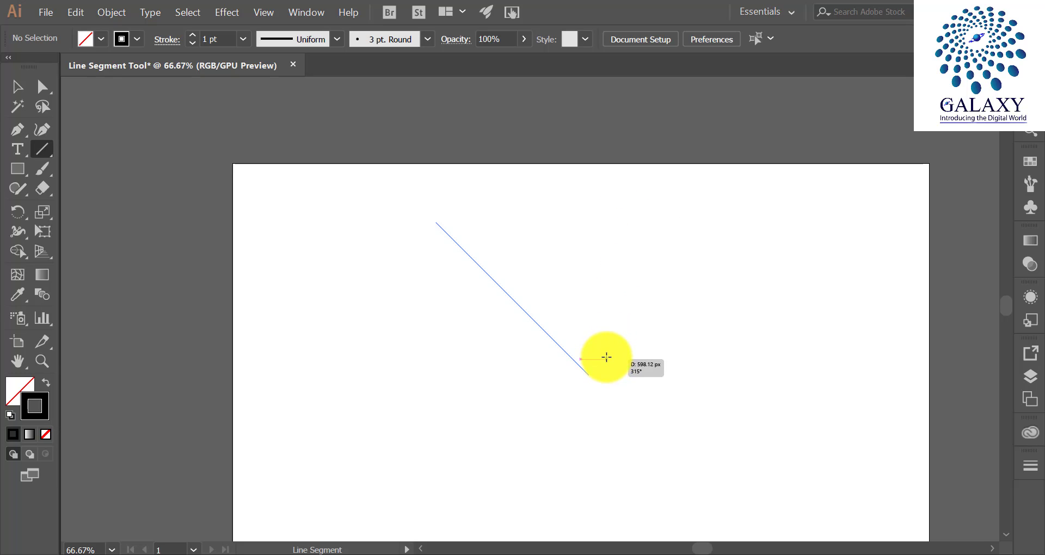
left_click_drag(606, 357, 412, 155)
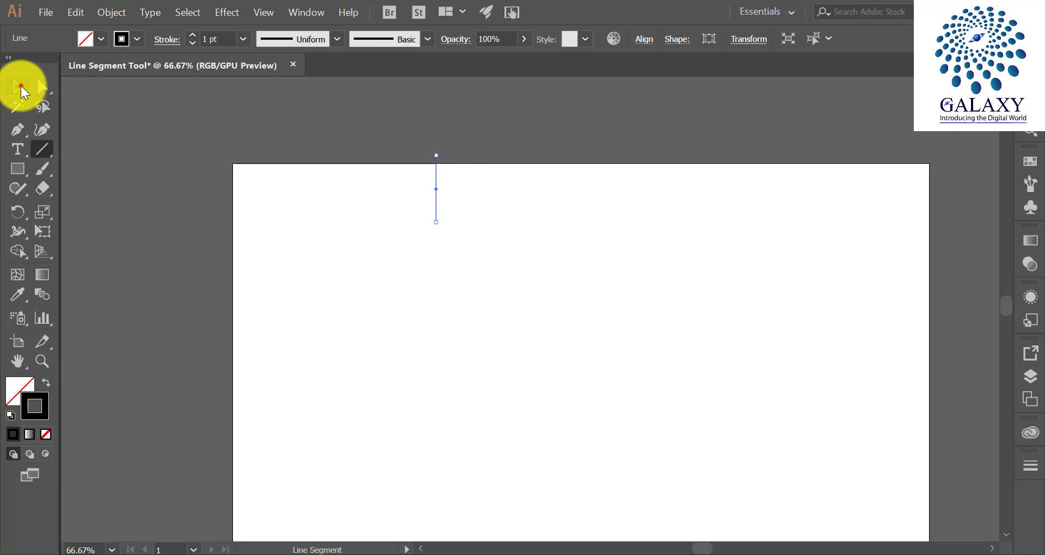
left_click(21, 87)
key("Delete")
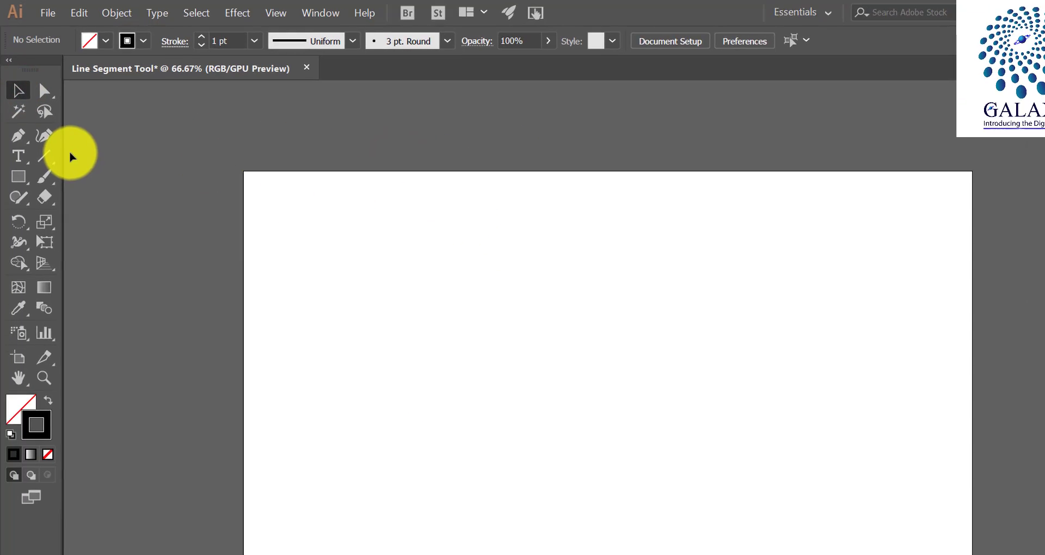
Step: Create a line from the artboard's upper middle with the Line Segment tool, using length 500 px and angle 90°
left_click(42, 150)
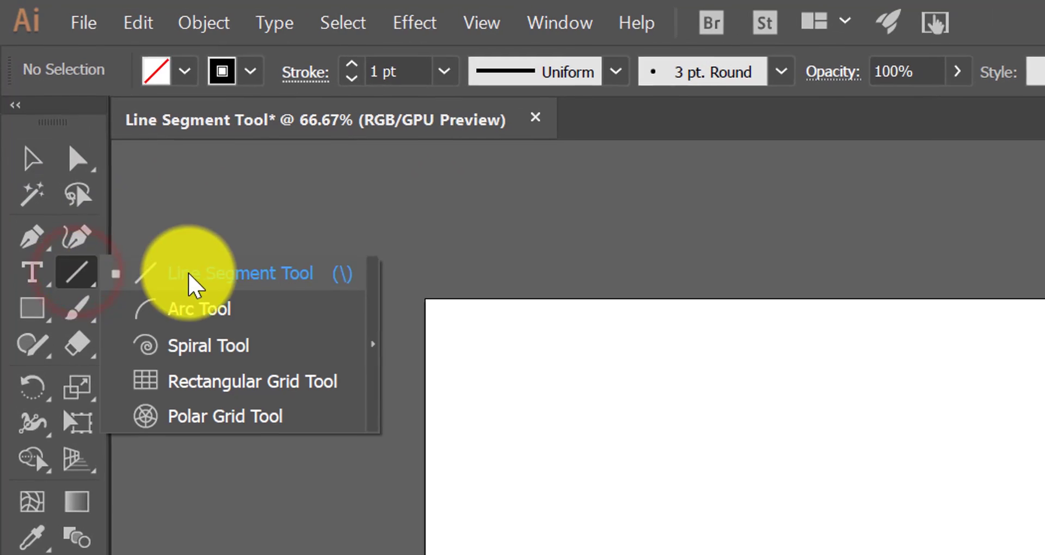
left_click(196, 275)
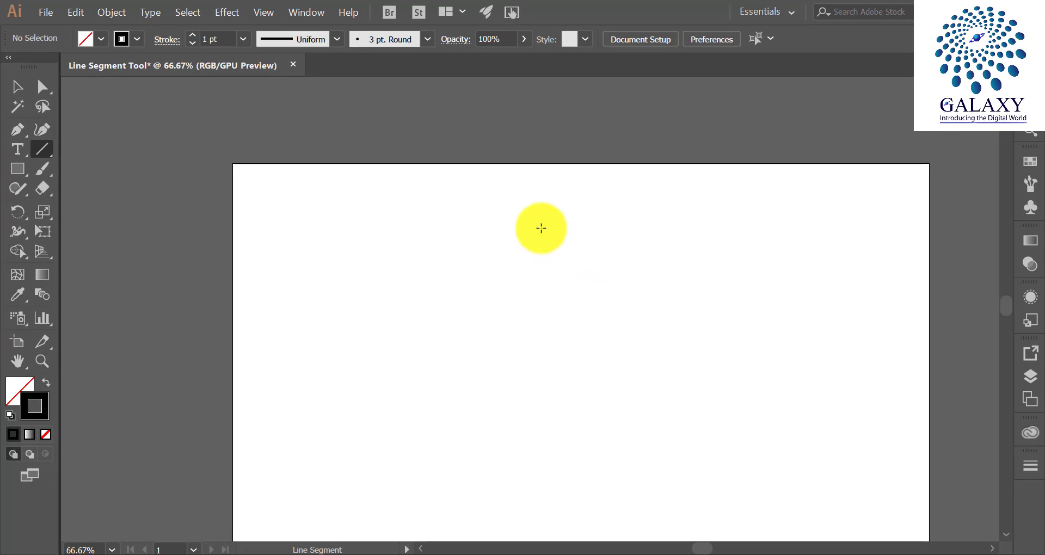
scroll(545, 237, "down", 2)
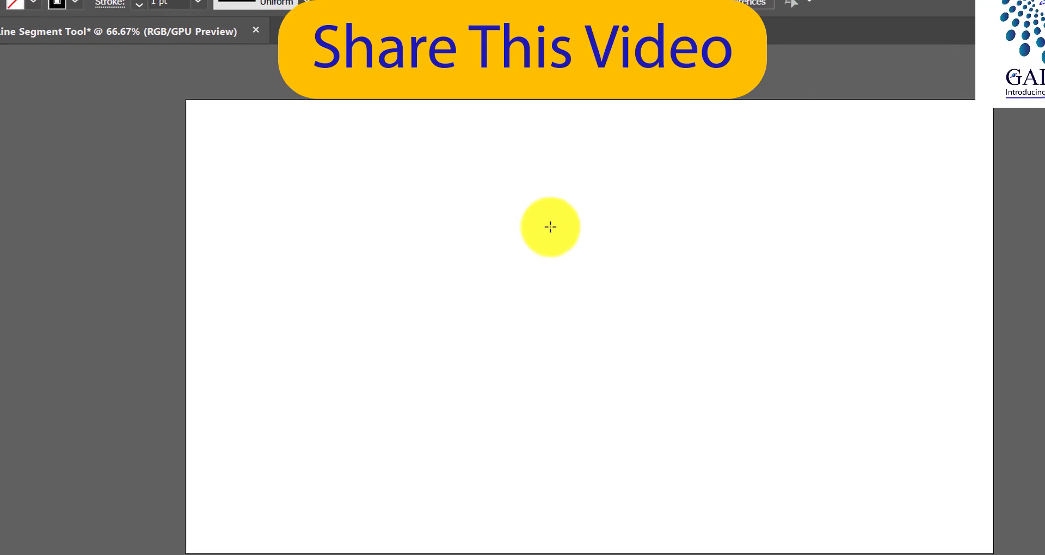
left_click(547, 234)
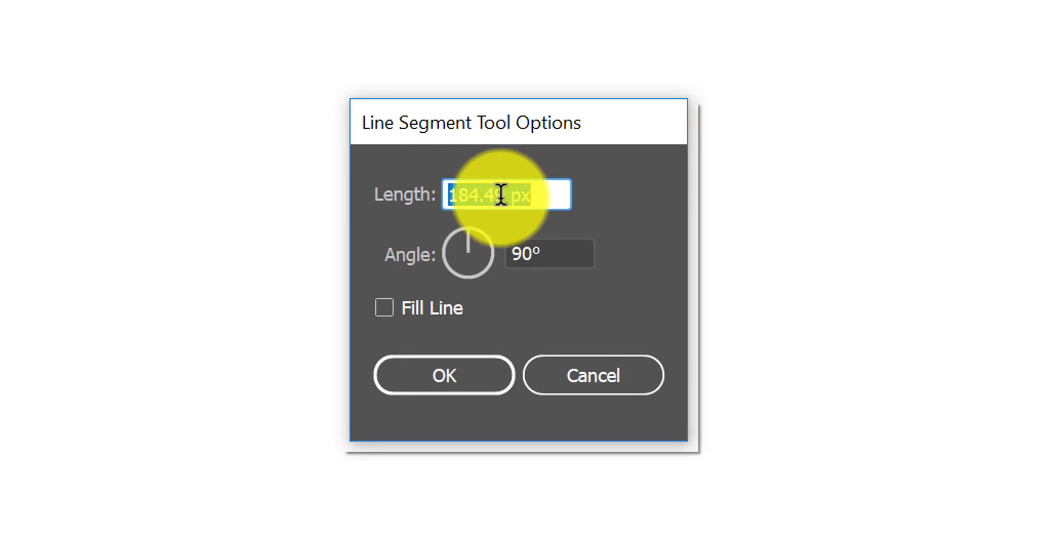
left_click(548, 194)
double_click(547, 194)
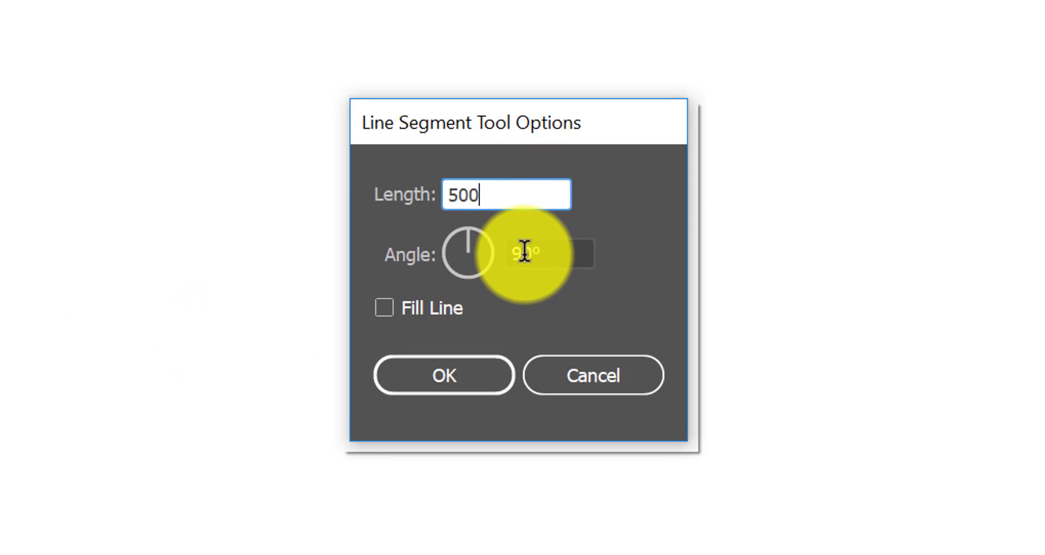
double_click(558, 247)
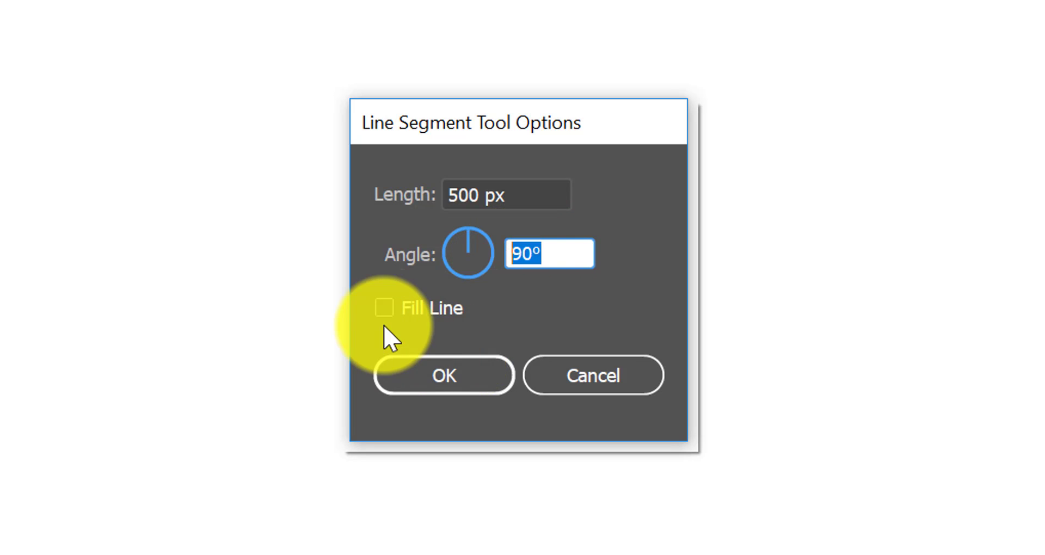
left_click(390, 309)
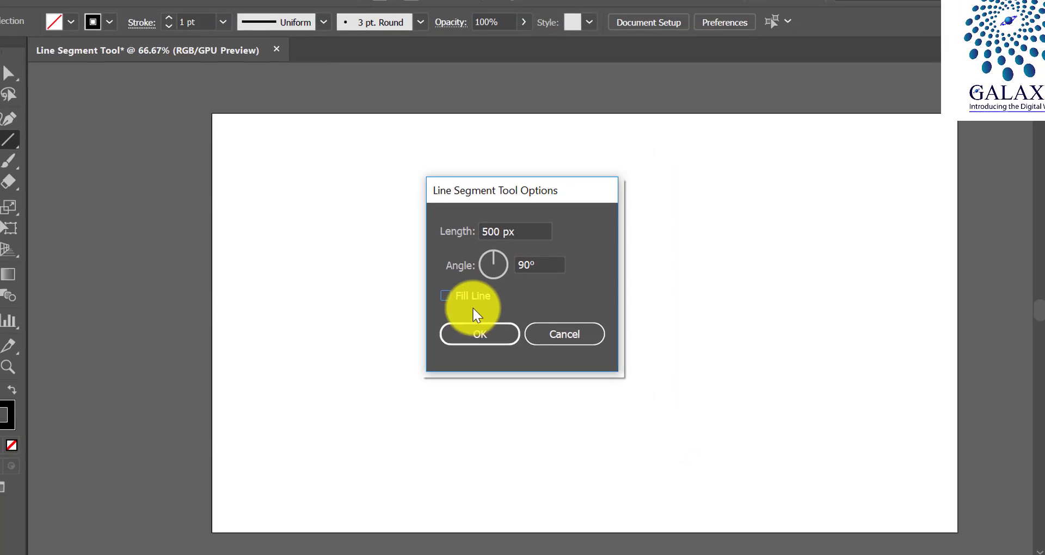
left_click(433, 376)
Step: Set the stroke colour of the vertical 500 px line to RGB Blue
left_click(18, 86)
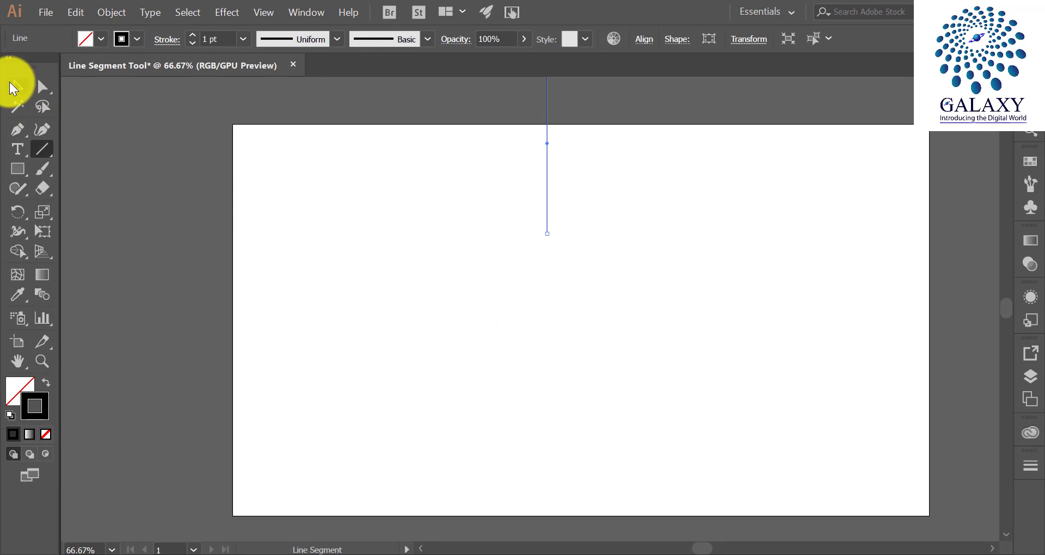
left_click(304, 150)
left_click_drag(440, 143, 565, 191)
left_click_drag(882, 298, 883, 301)
scroll(819, 279, "up", 2)
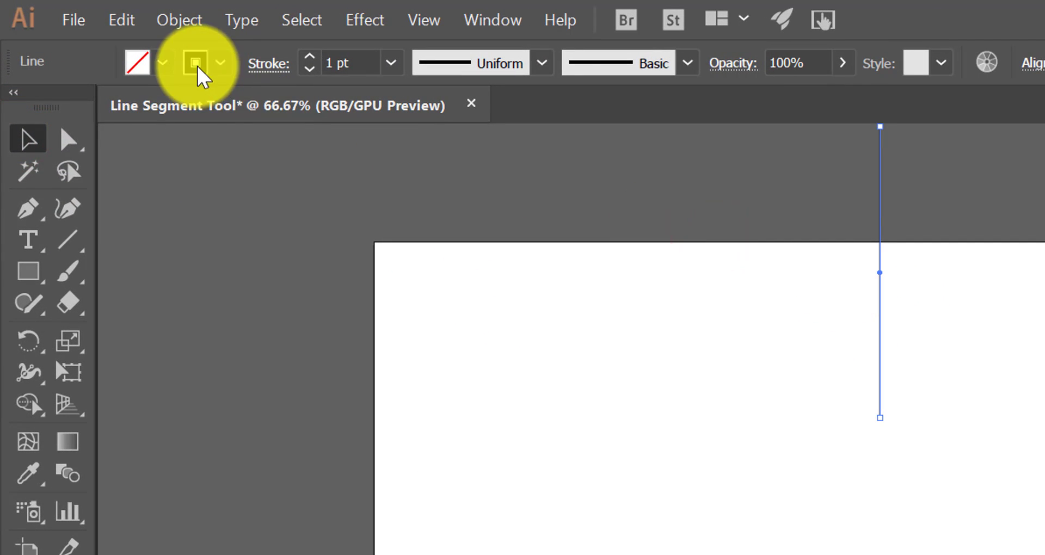
left_click(213, 61)
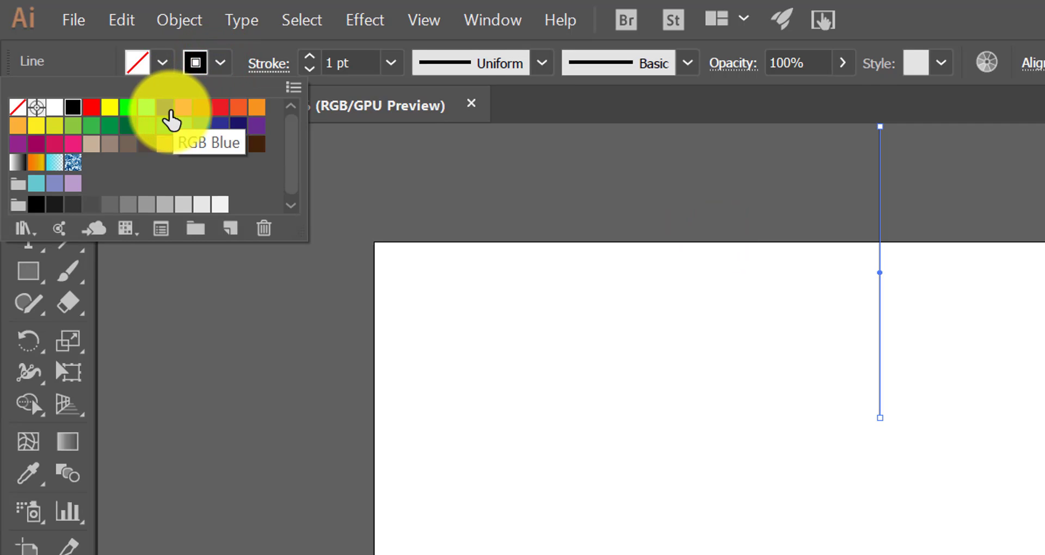
left_click(169, 112)
left_click(827, 352)
left_click(503, 143)
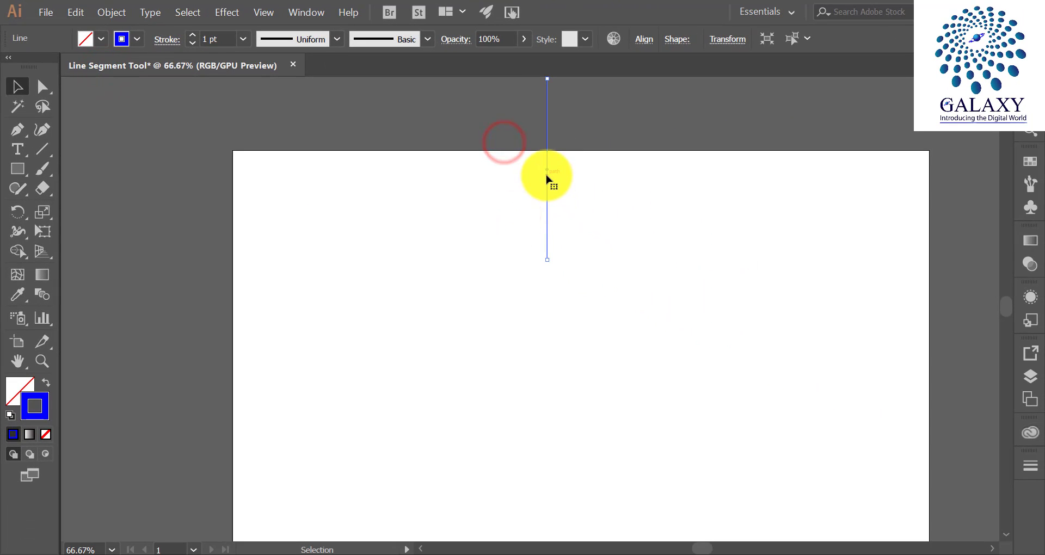
Step: Move the blue line down fully onto the artboard and rotate it 90° to horizontal
left_click_drag(546, 175, 533, 317)
left_click(562, 307)
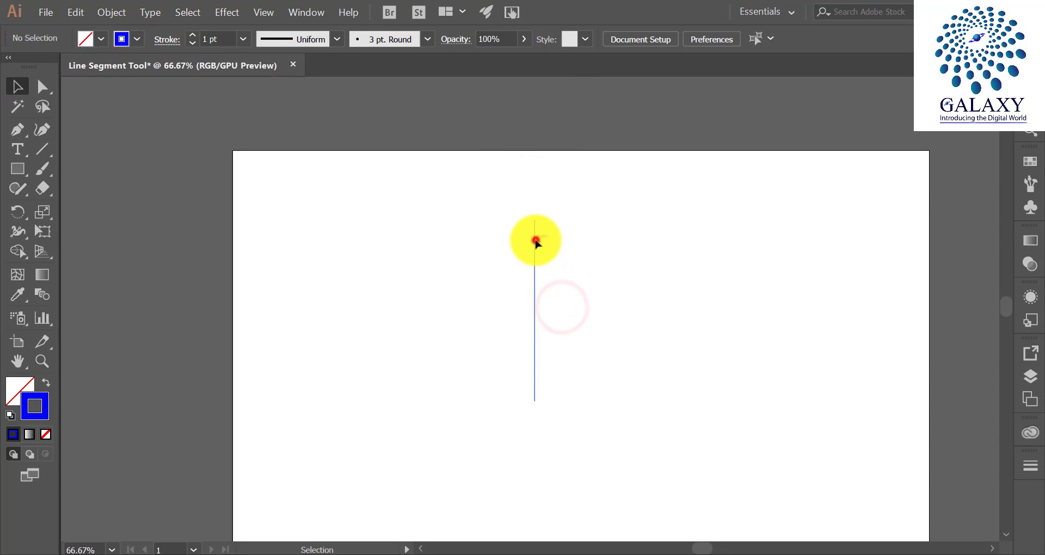
left_click(535, 240)
left_click_drag(539, 214, 693, 279)
left_click(693, 280)
left_click_drag(523, 253, 525, 342)
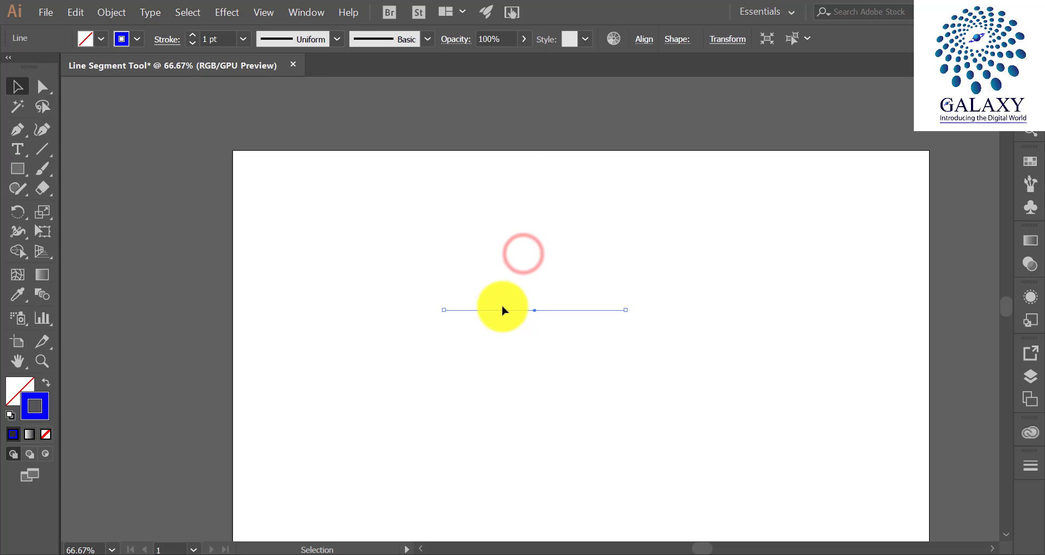
left_click(506, 259)
scroll(507, 310, "up", 2)
left_click_drag(501, 278, 525, 336)
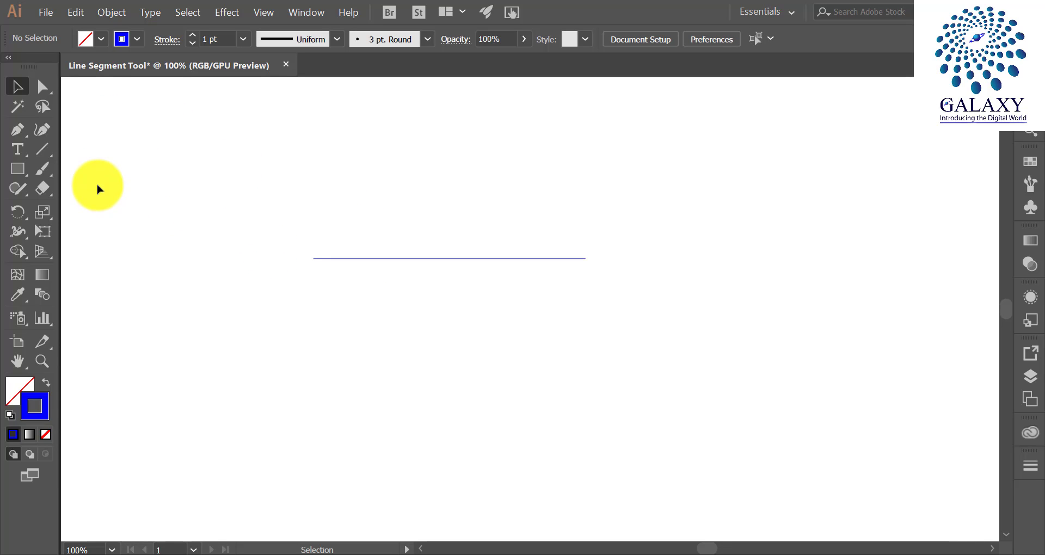
Step: Draw three separate slanted lines side by side above the horizontal line with the Line Segment tool
left_click(47, 156)
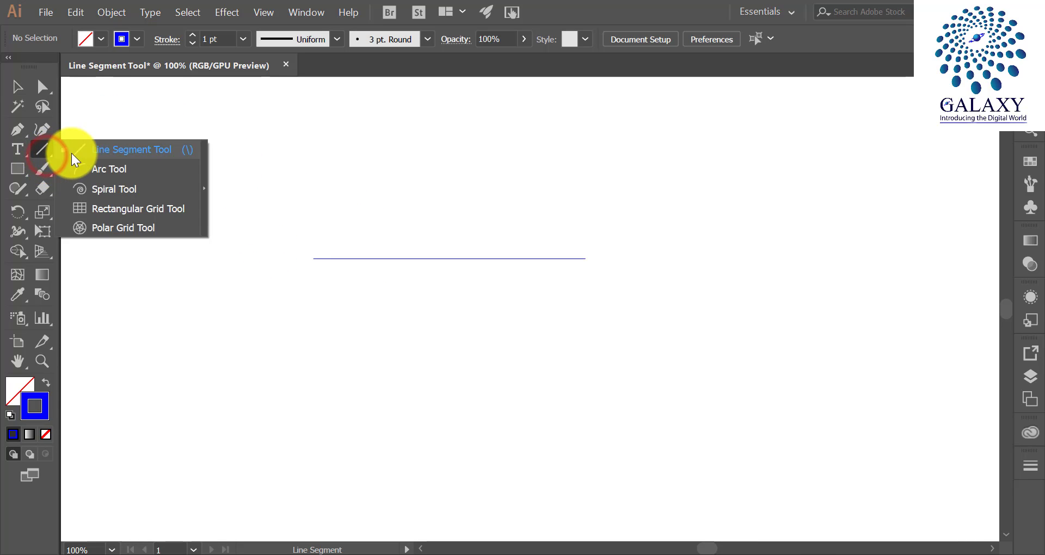
left_click(71, 153)
mouse_move(278, 142)
left_mouse_down()
mouse_move(387, 185)
mouse_move(496, 121)
mouse_move(464, 190)
mouse_move(542, 124)
mouse_move(723, 249)
left_mouse_up()
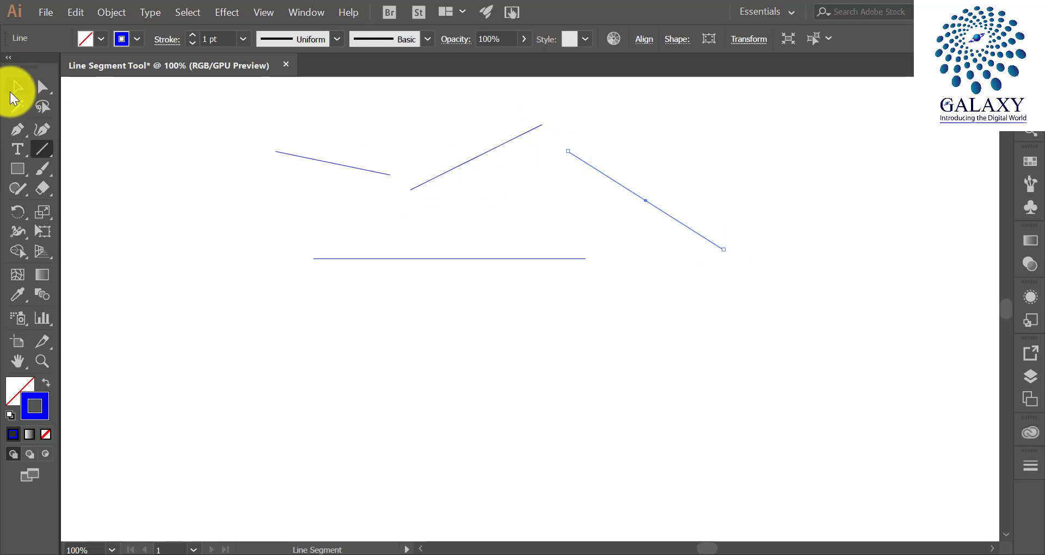
left_click(15, 88)
left_click(159, 146)
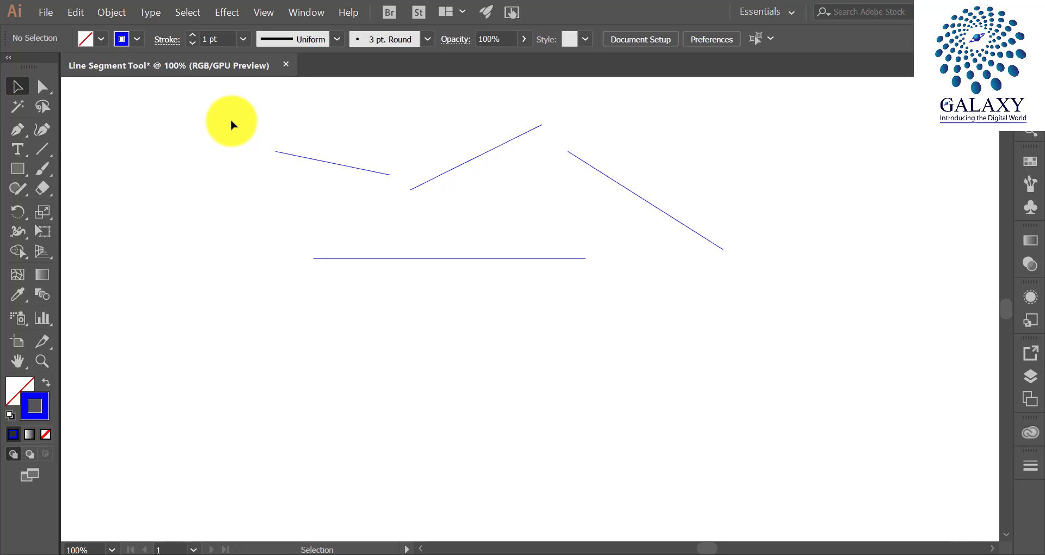
left_click_drag(233, 116, 638, 201)
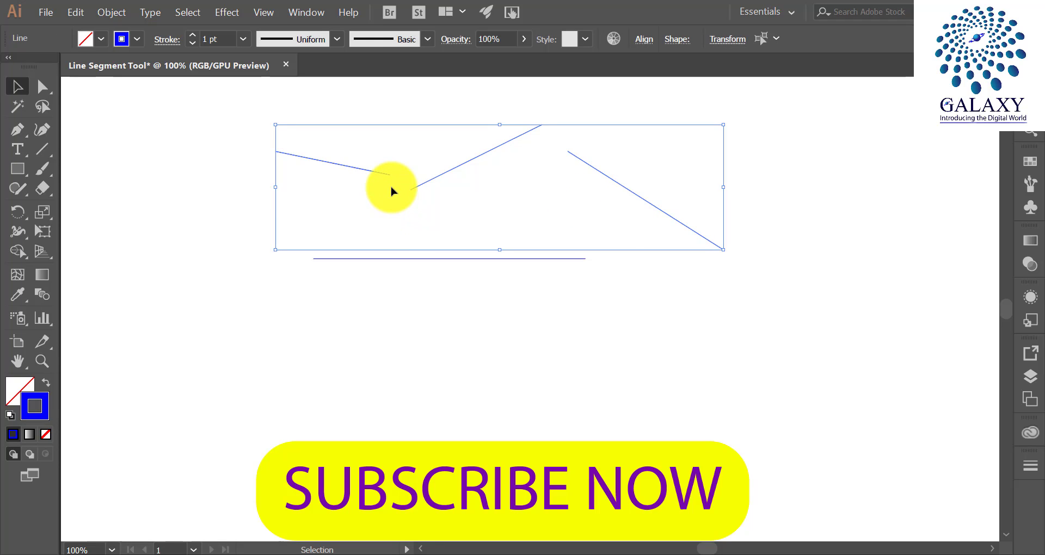
left_click(390, 330)
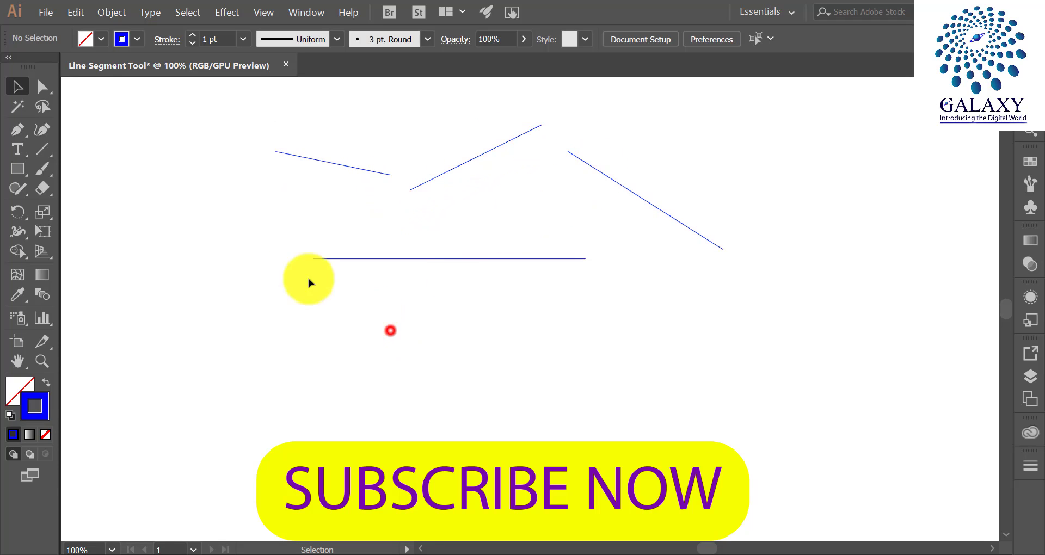
Step: Draw an open zigzag path with four anchor points below the horizontal line using the Pen tool
left_click(13, 132)
left_click(280, 356)
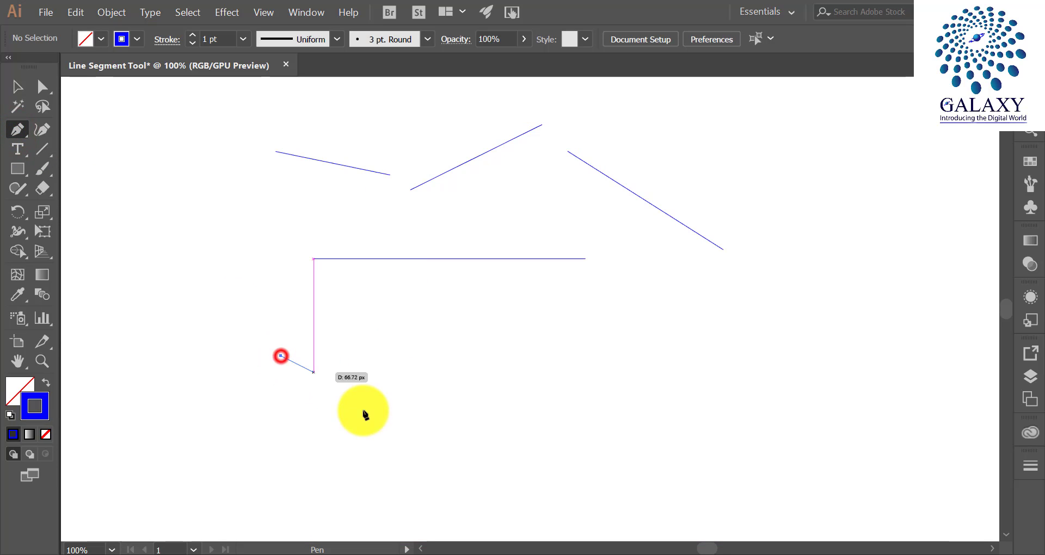
left_click(377, 418)
left_click(444, 361)
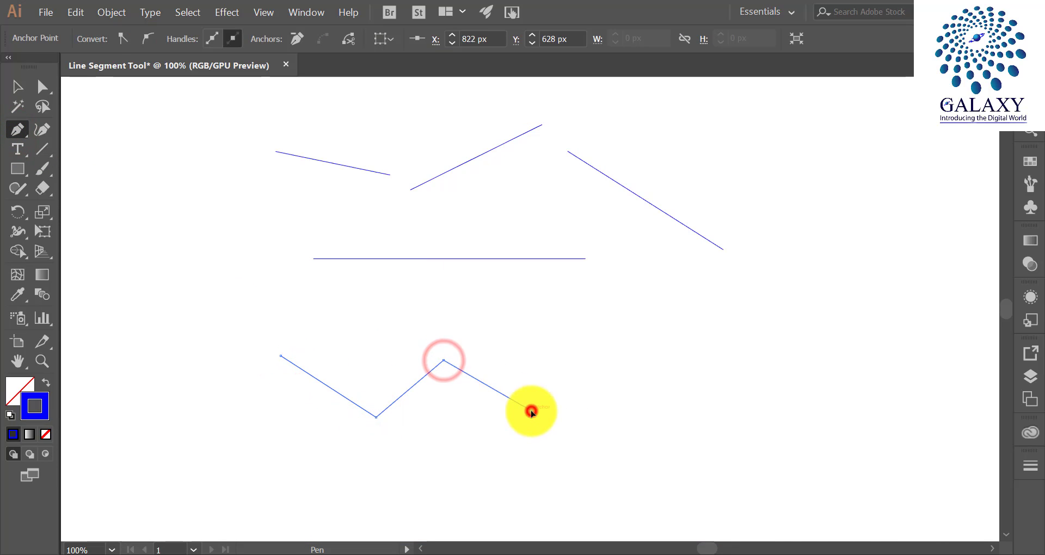
left_click(532, 412)
left_click(336, 298, "ctrl")
key("v")
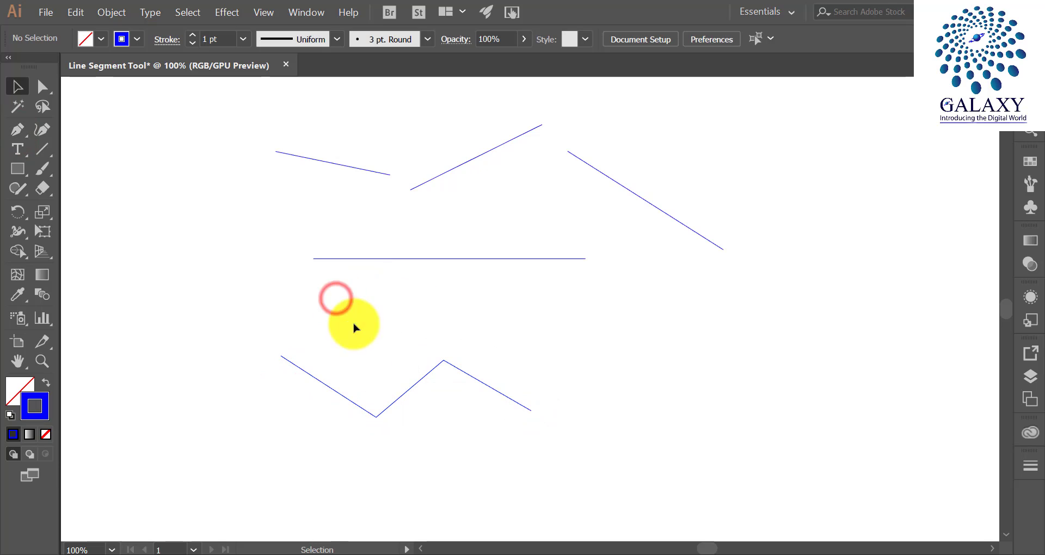
Step: Compare the connected zigzag path with the separate slanted lines by selecting them, and delete the zigzag path
left_click_drag(374, 398, 383, 433)
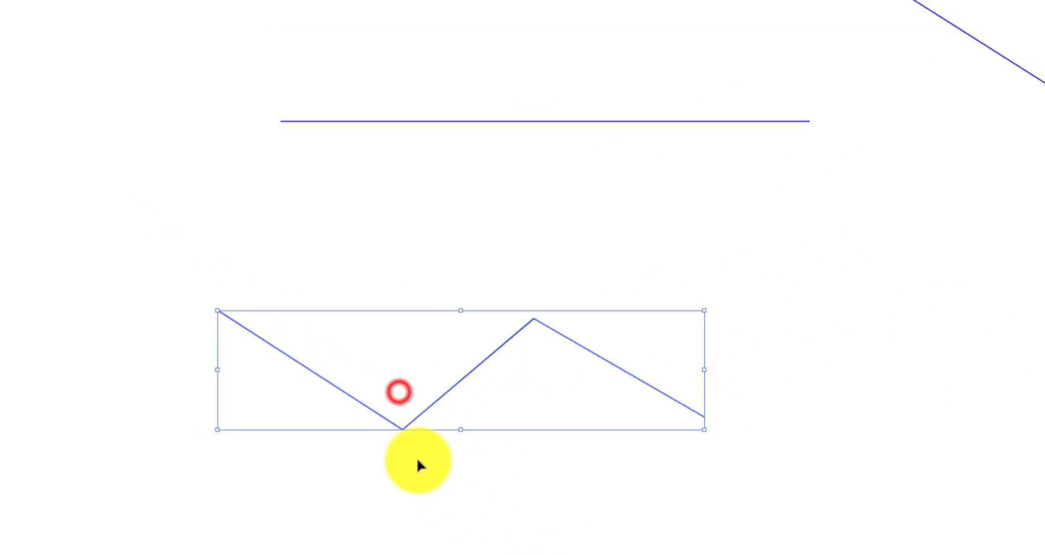
scroll(410, 258, "down", 1)
scroll(410, 254, "up", 1)
left_click_drag(400, 158, 425, 213)
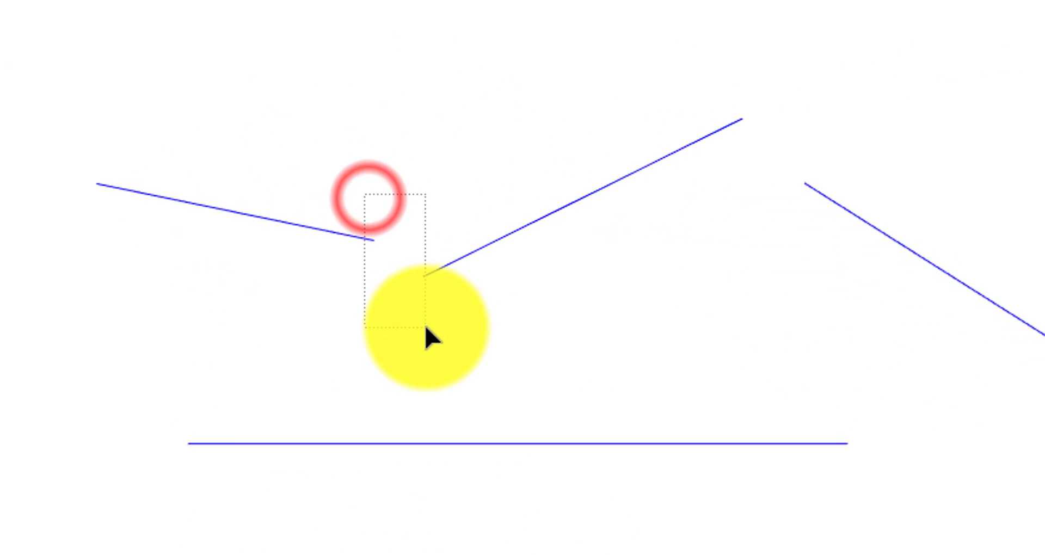
left_click_drag(425, 328, 426, 328)
left_click(417, 212)
left_click(439, 368)
left_click_drag(294, 343, 604, 440)
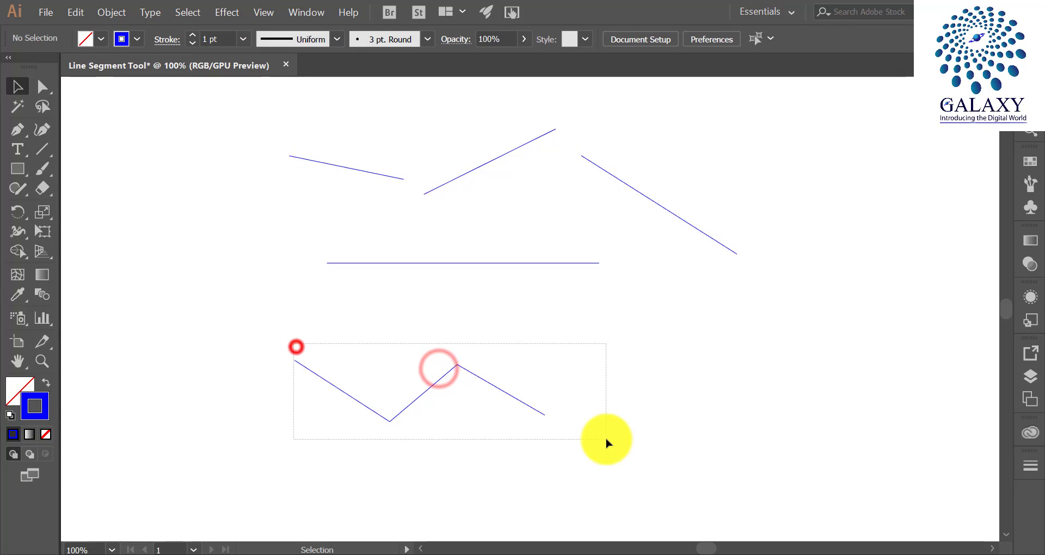
key("Delete")
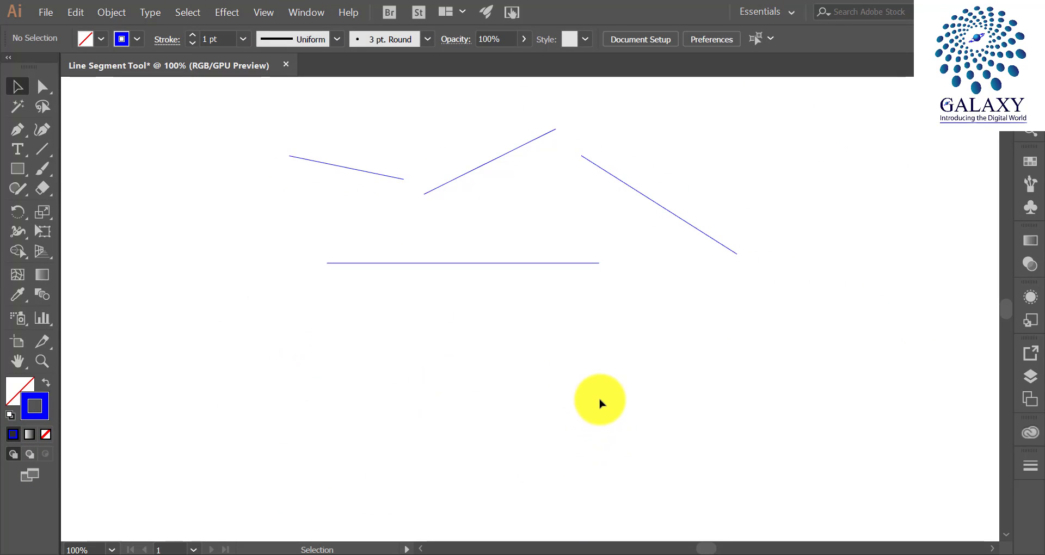
Step: Move the middle slanted line so its lower end meets the right end of the first slanted line
scroll(462, 271, "up", 1)
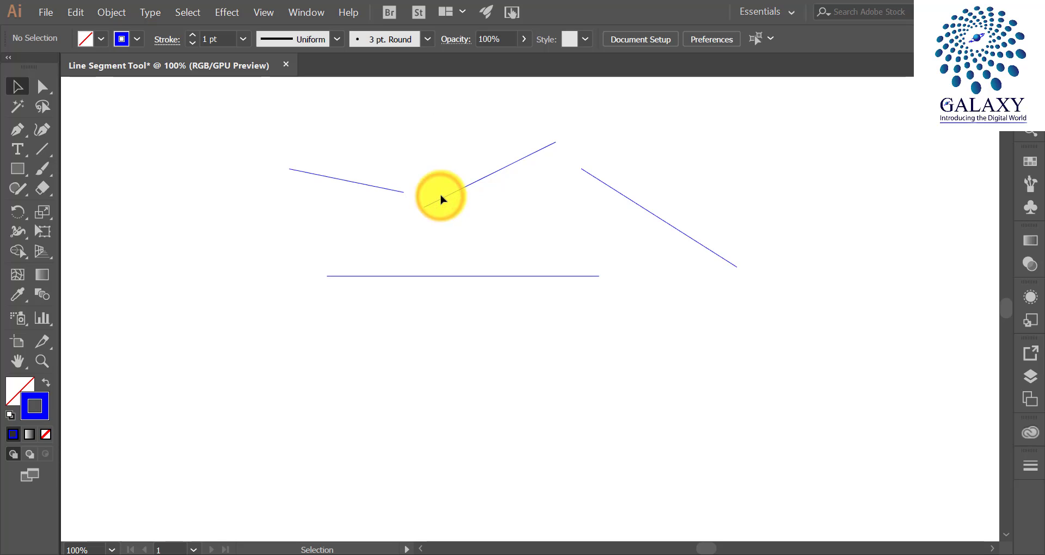
left_click_drag(445, 199, 426, 183)
left_click(396, 158)
scroll(398, 165, "up", 3)
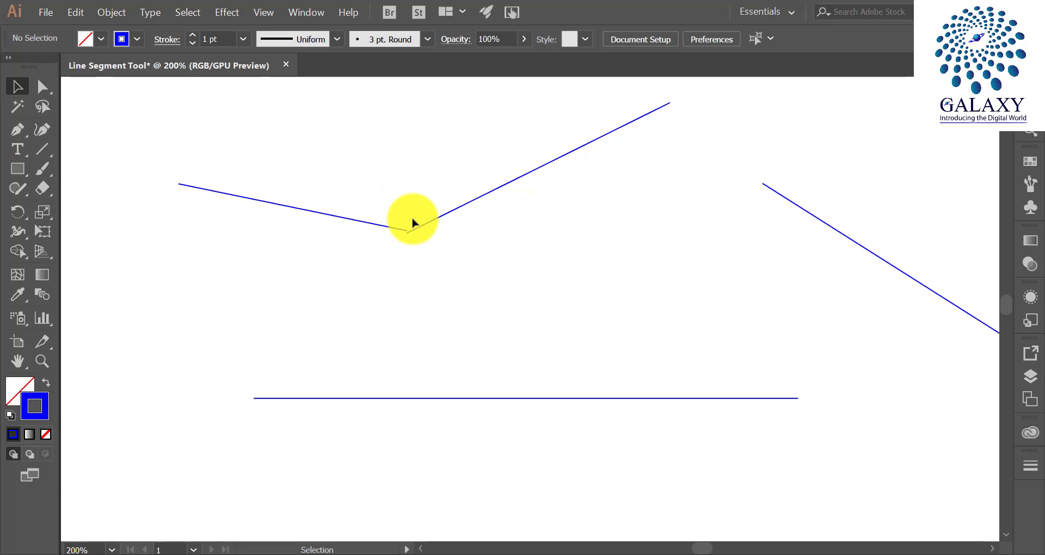
Step: Average the two meeting endpoints of the slanted lines along both axes
left_click_drag(388, 184, 434, 263)
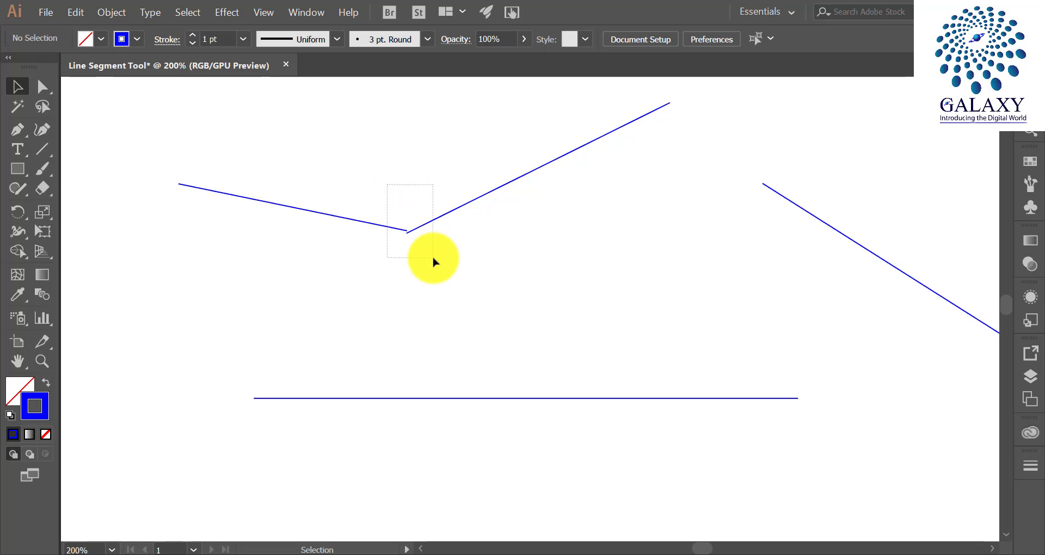
left_click_drag(434, 258, 448, 276)
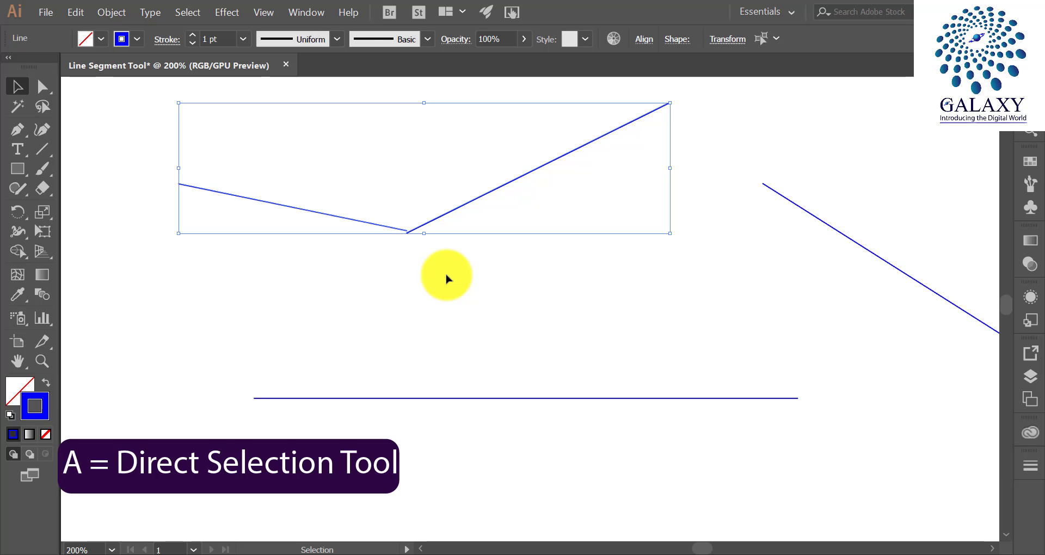
key("a")
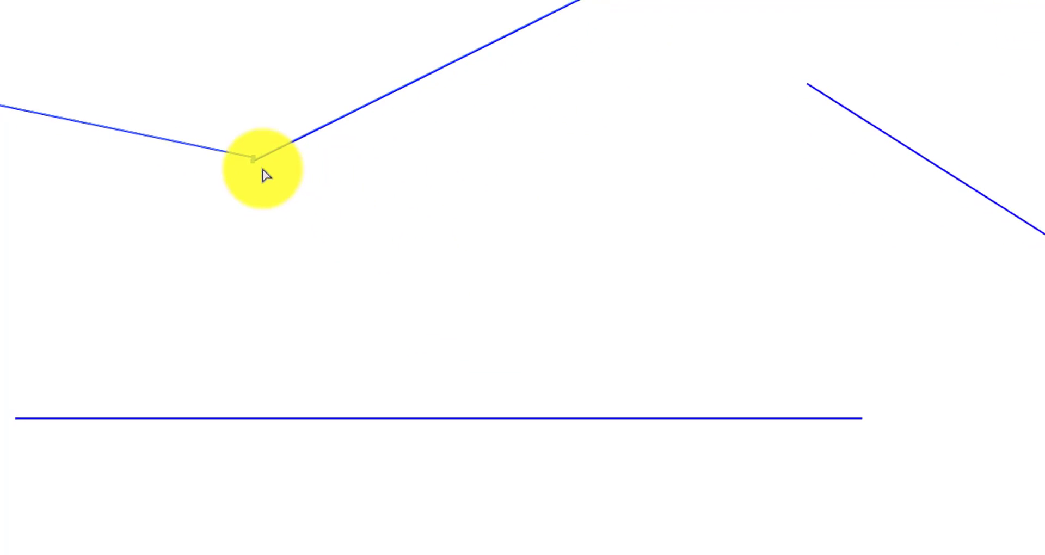
right_click(257, 156)
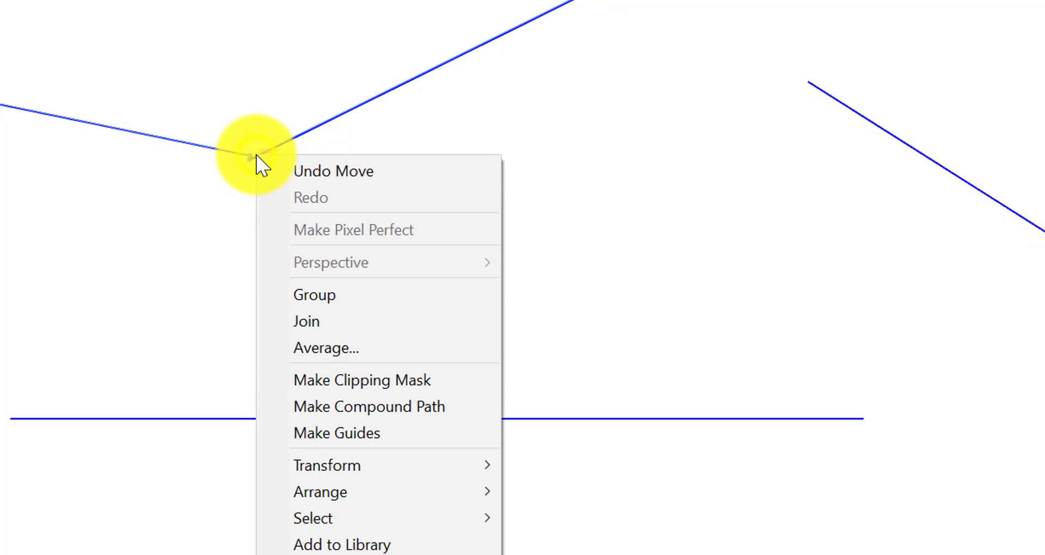
left_click(335, 351)
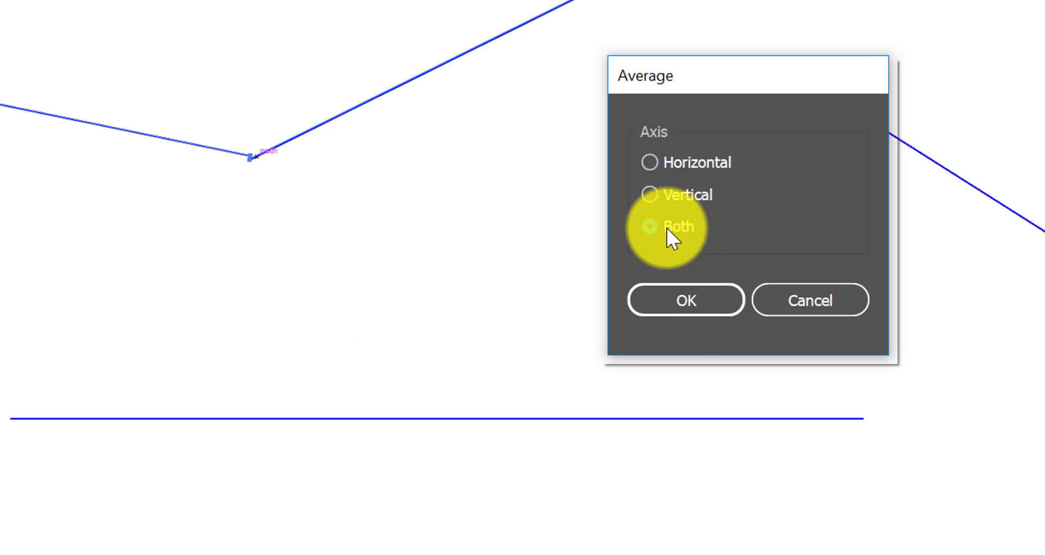
left_click(685, 308)
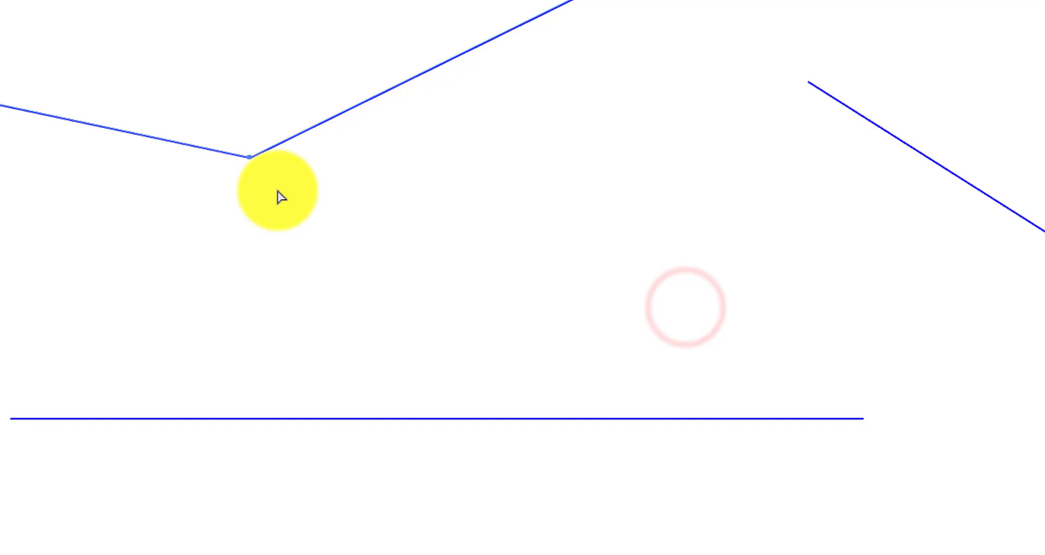
Step: Join the two averaged endpoints into one path, and check the joined path by selecting it
scroll(273, 168, "up", 6)
scroll(206, 156, "up", 1)
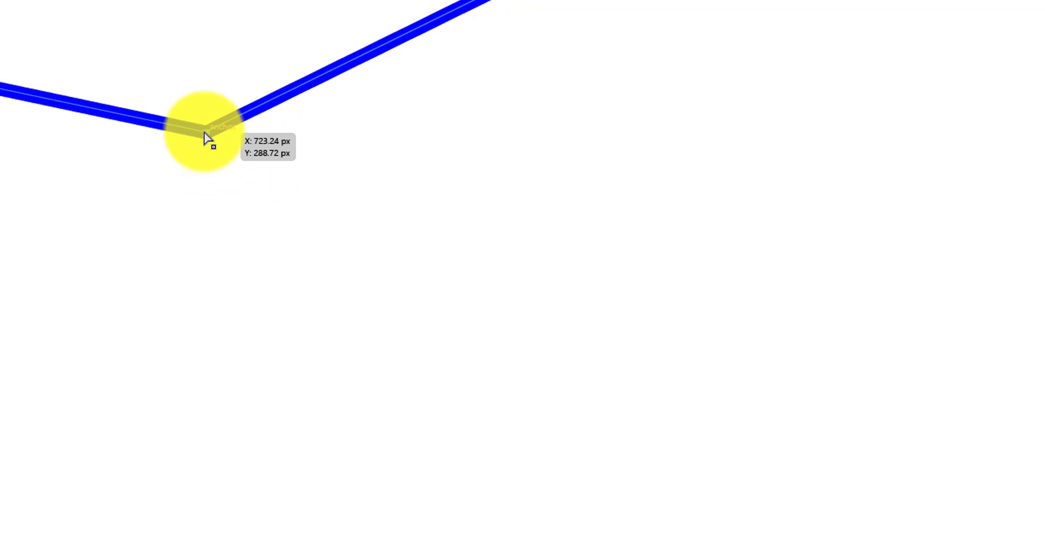
right_click(208, 135)
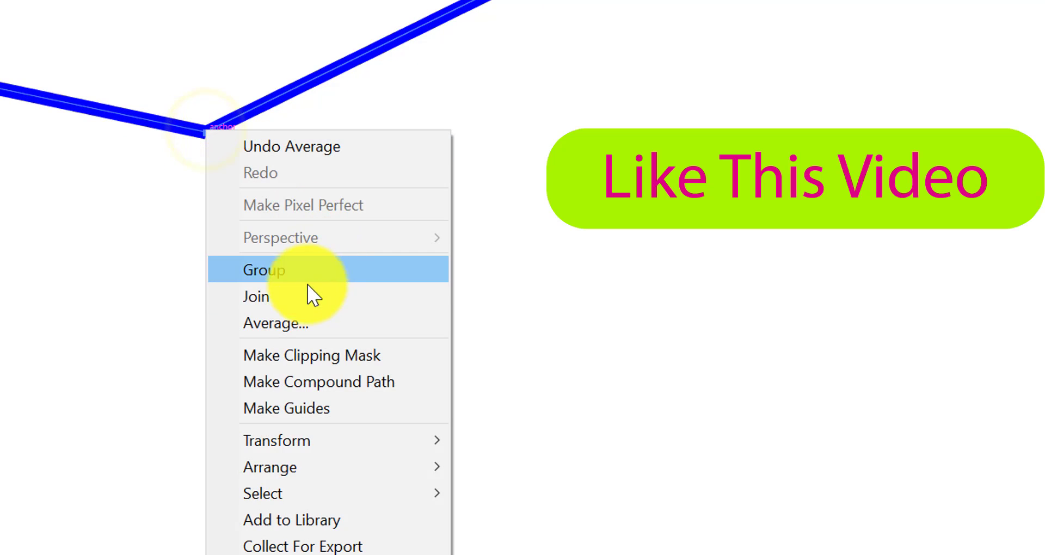
left_click(304, 292)
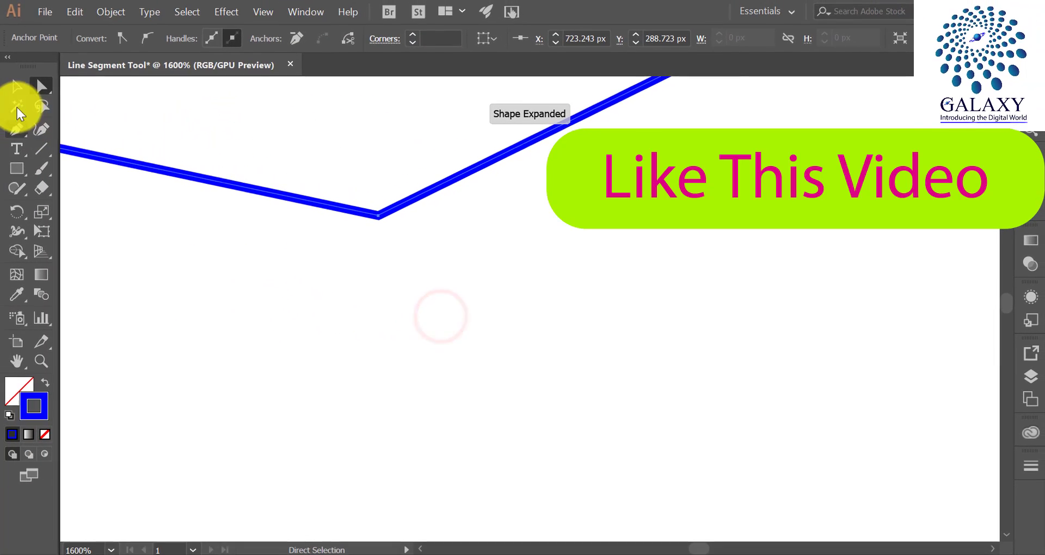
left_click(18, 107)
left_click(18, 87)
scroll(170, 233, "down", 7)
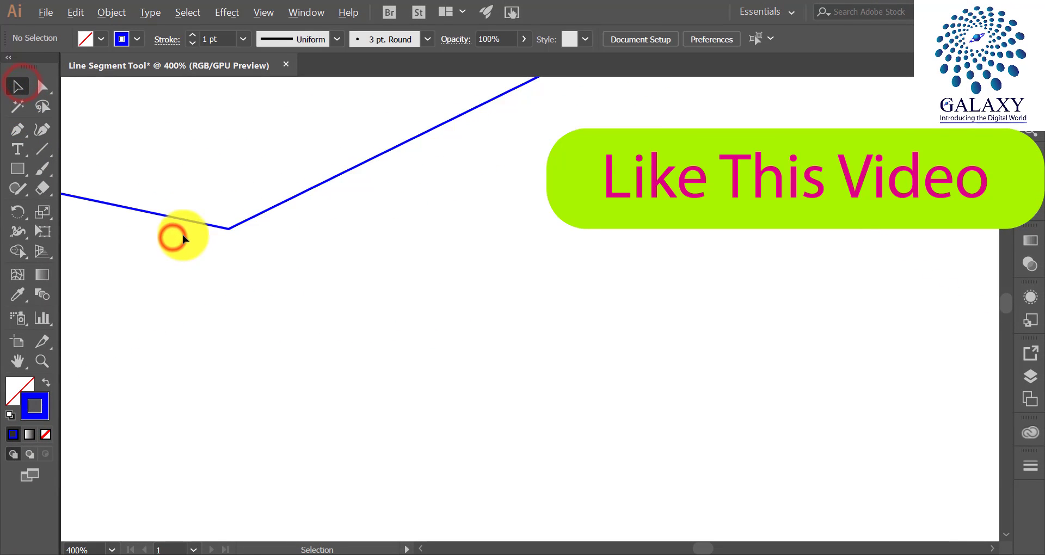
left_click_drag(227, 164, 340, 266)
left_click(467, 290)
Step: Delete all the lines from the artboard
key("ctrl+minus")
key("ctrl+minus")
left_click(375, 217)
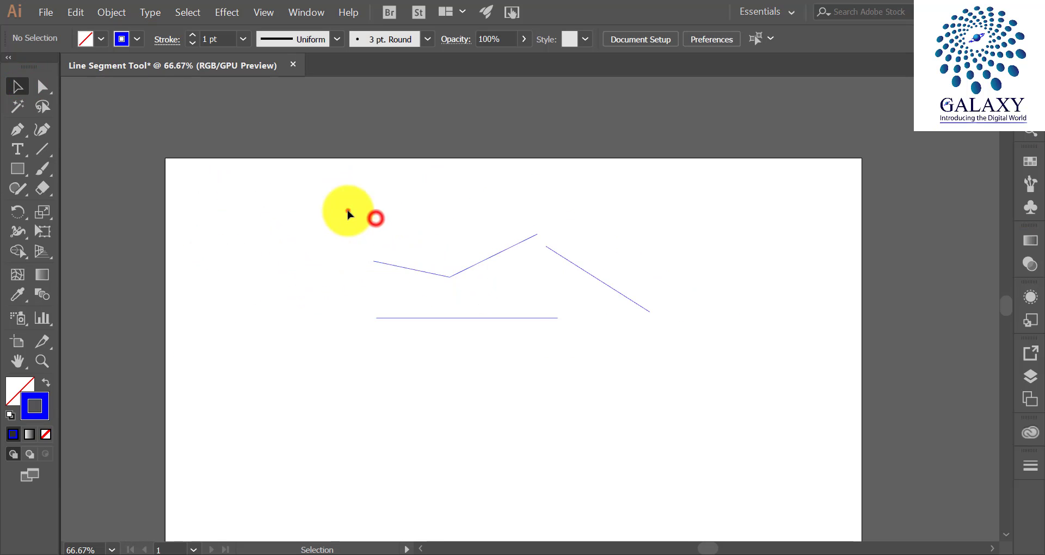
left_click_drag(347, 210, 678, 414)
key("Delete")
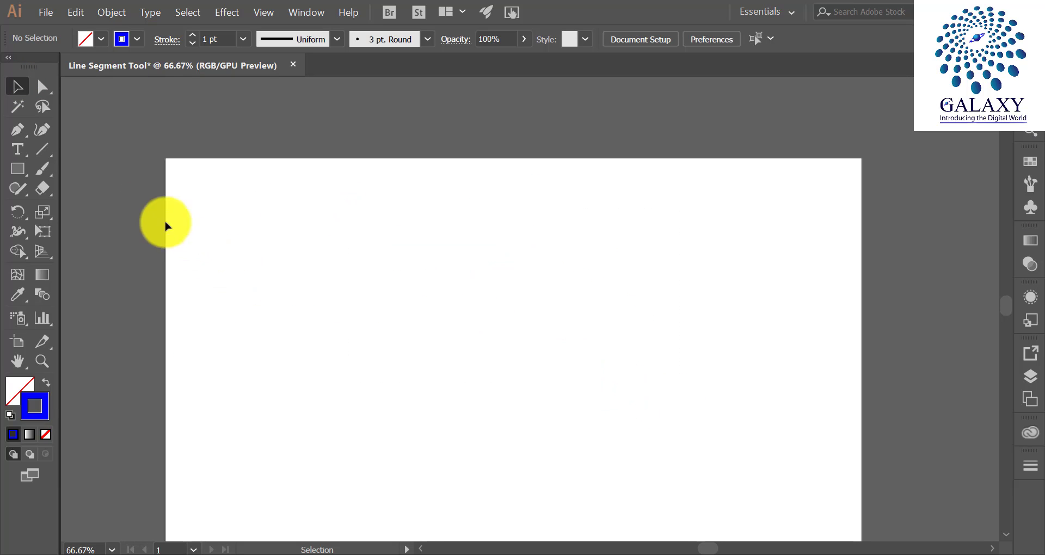
Step: Draw a new horizontal line in the middle of the artboard with the Line Segment tool
left_click(39, 146)
left_click_drag(381, 345, 598, 345)
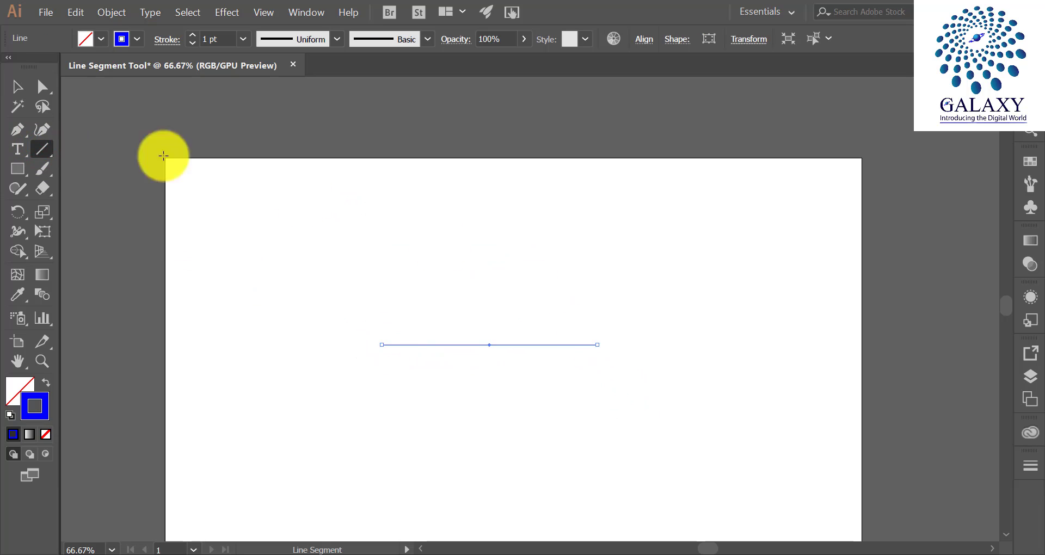
key("v")
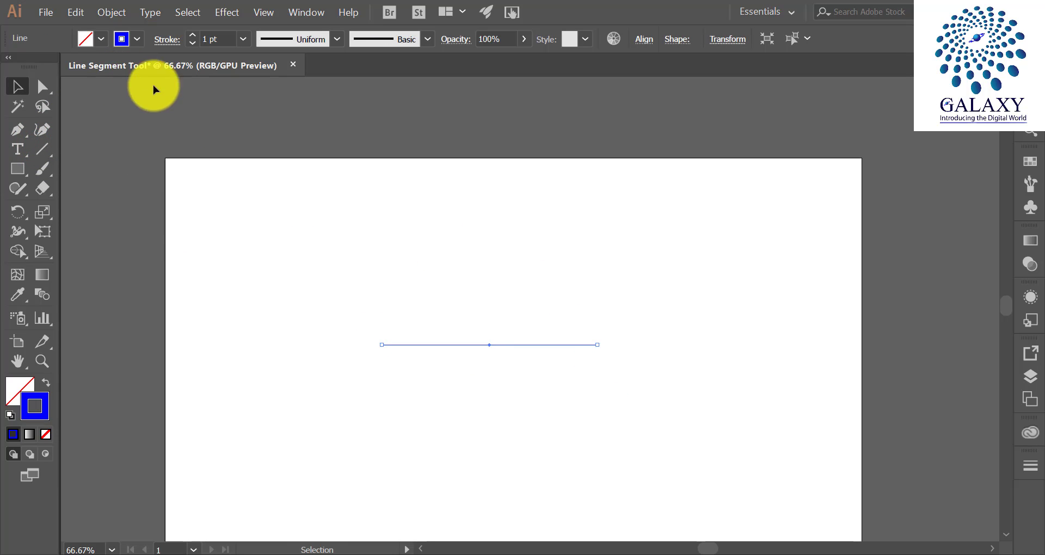
Step: Turn the horizontal line's stroke into a dashed line and inspect the dashes up close
left_click(177, 42)
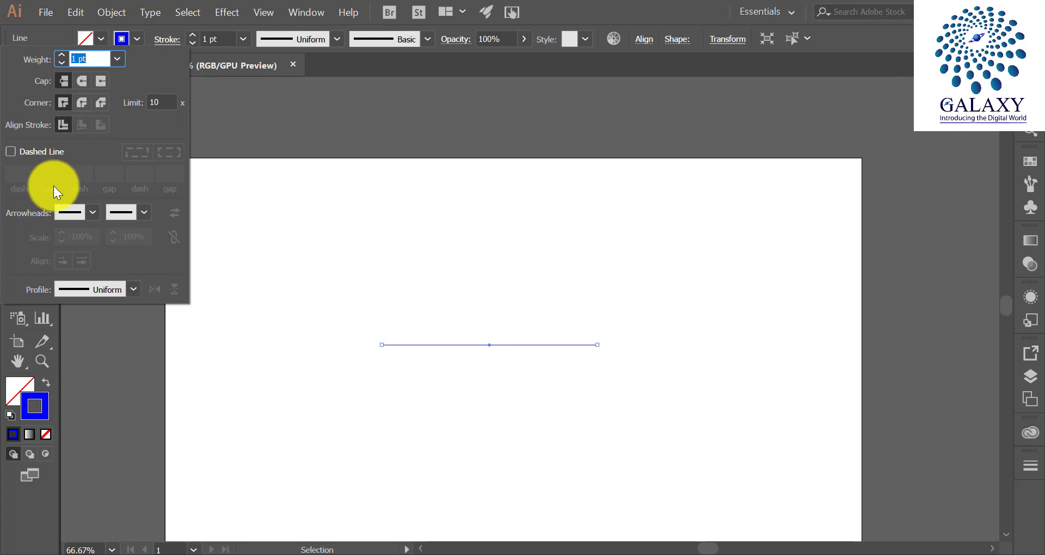
left_click(33, 151)
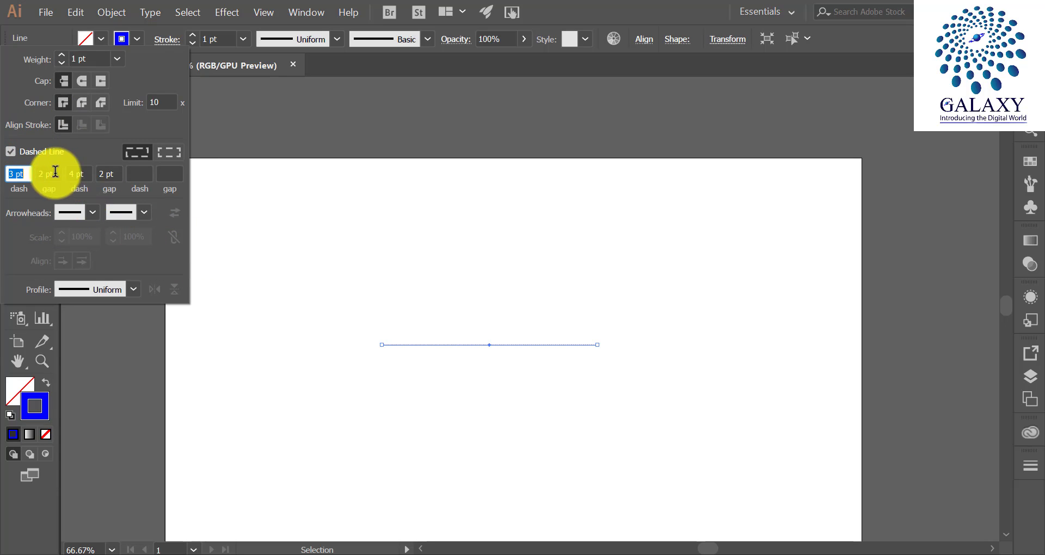
left_click(412, 281)
left_click(443, 390)
scroll(471, 363, "up", 4)
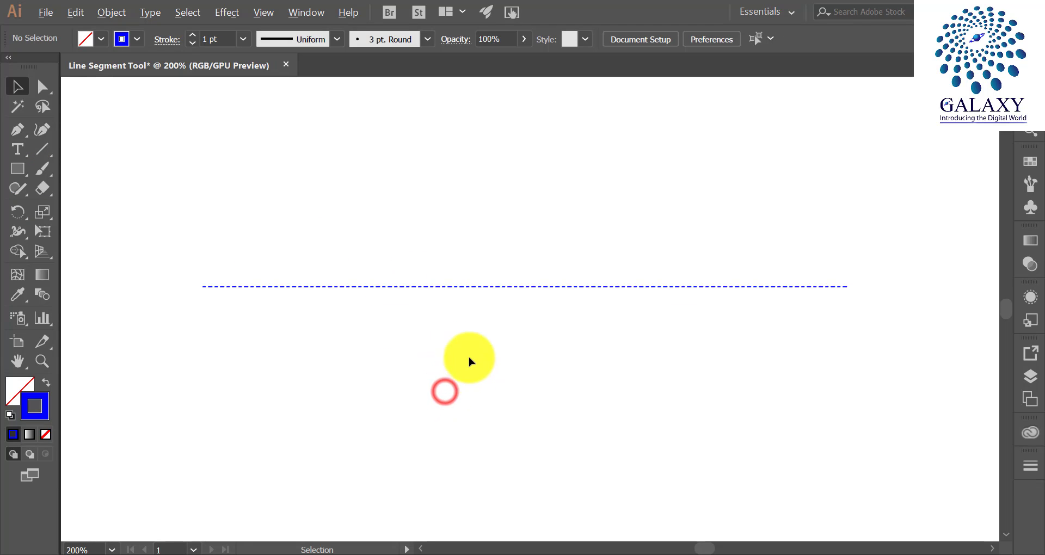
scroll(459, 312, "down", 1)
Step: Delete the dashed horizontal line and draw a tall, narrow ellipse in the middle of the artboard
left_click_drag(454, 221, 512, 339)
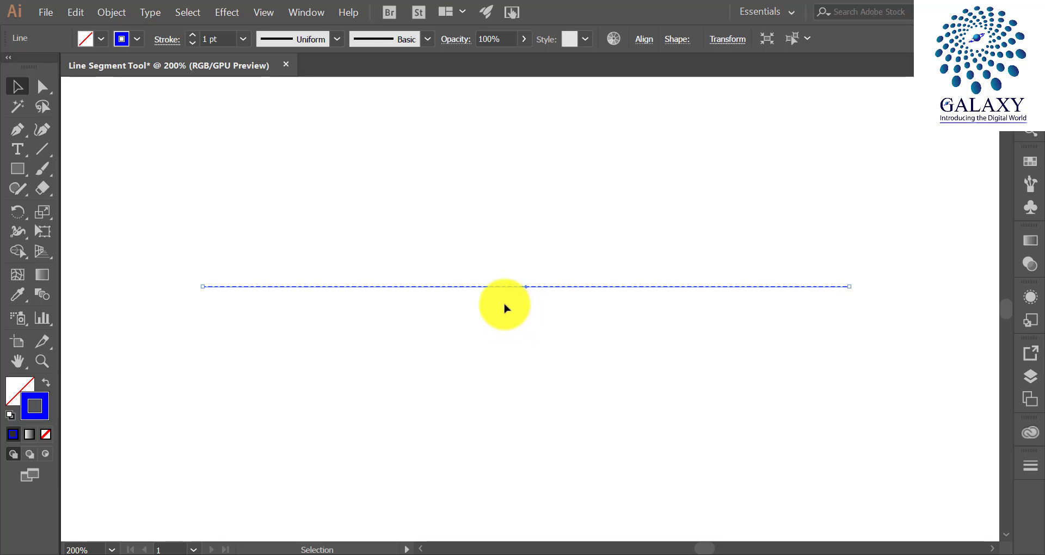
left_click(280, 222)
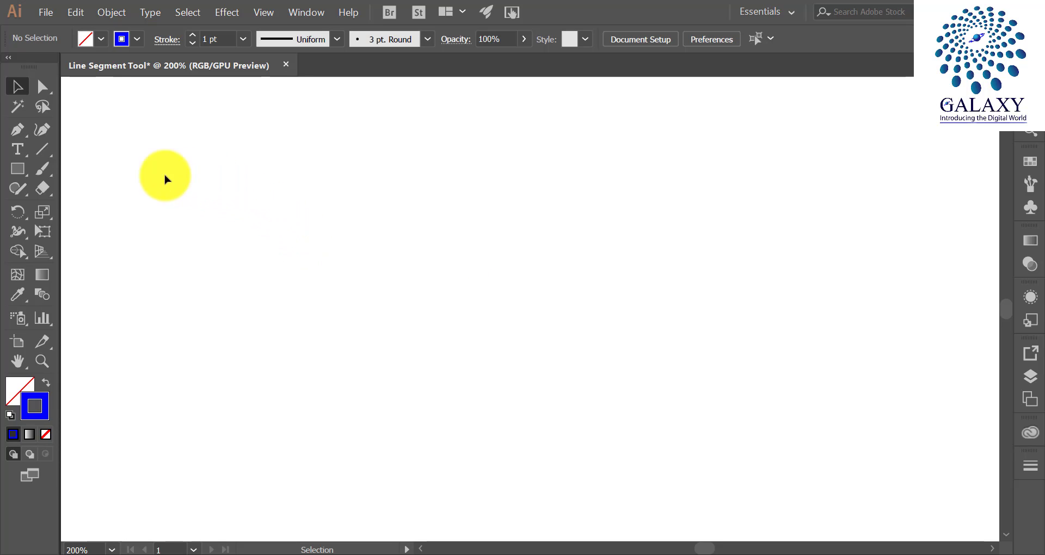
left_click(44, 86)
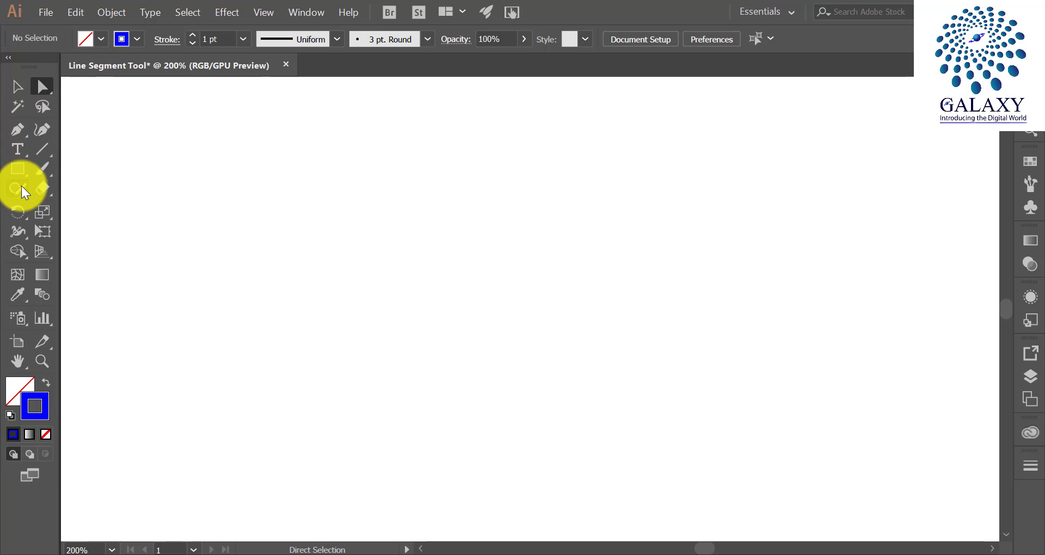
left_click_drag(21, 170, 83, 207)
left_click_drag(439, 221, 485, 388)
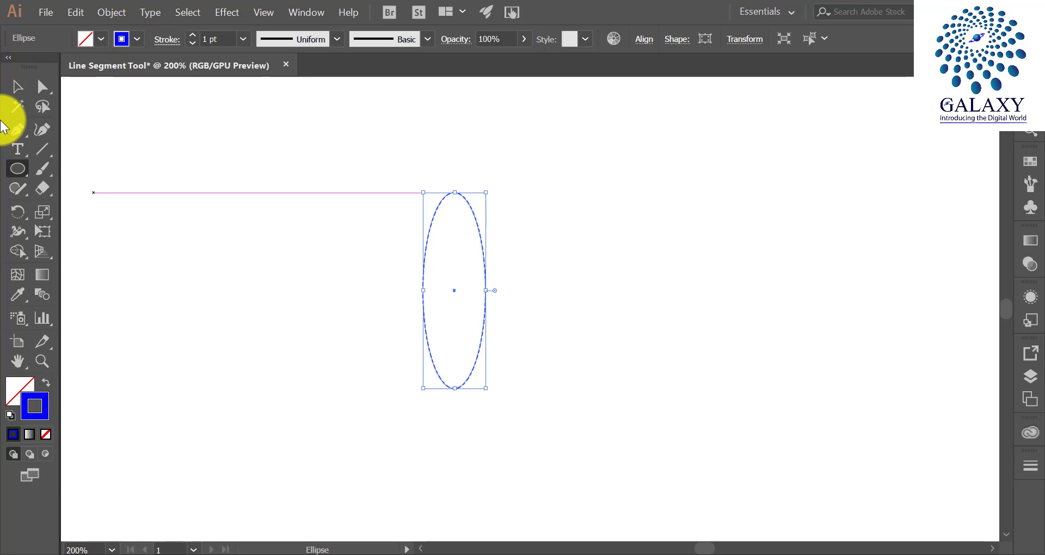
Step: Turn off the dashed stroke on the ellipse so its outline is solid
left_click(18, 86)
left_click(229, 203)
left_click_drag(320, 193, 502, 297)
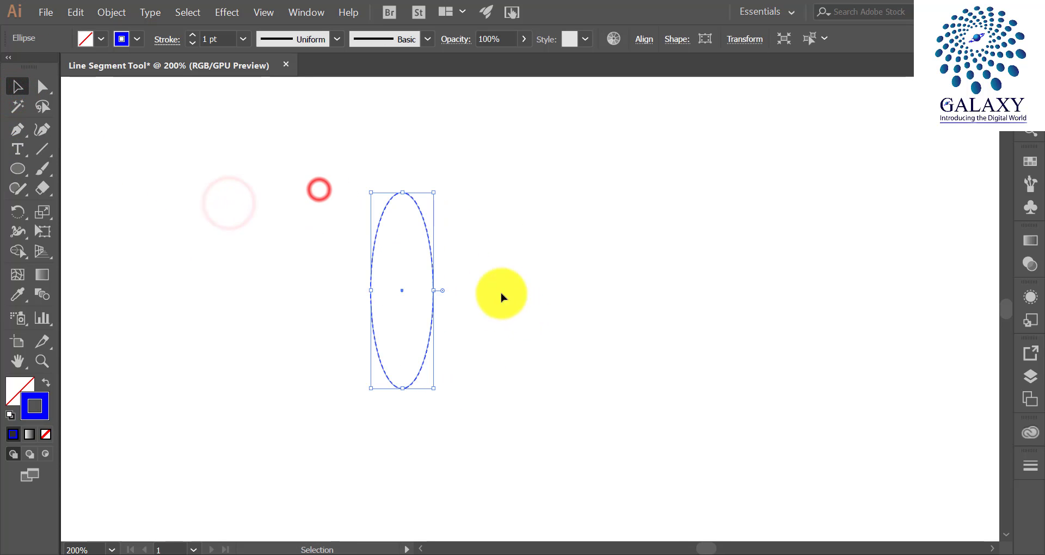
left_click(335, 259)
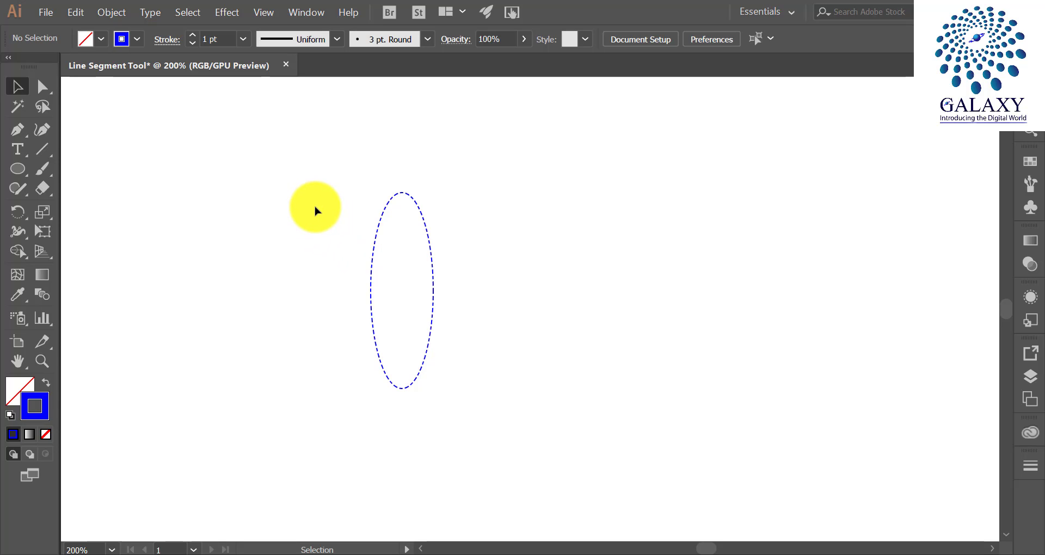
left_click_drag(317, 211, 477, 289)
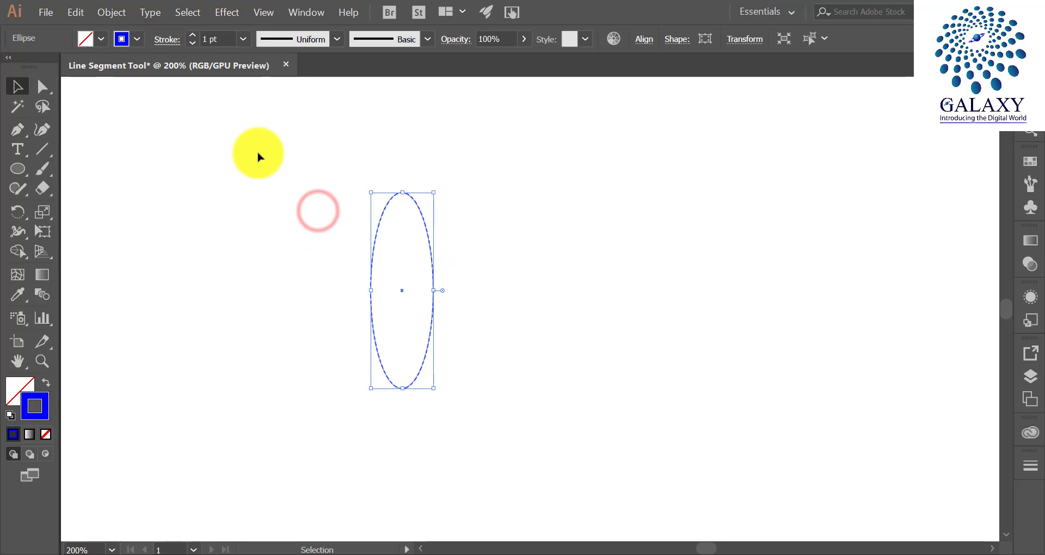
left_click(168, 39)
left_click(16, 152)
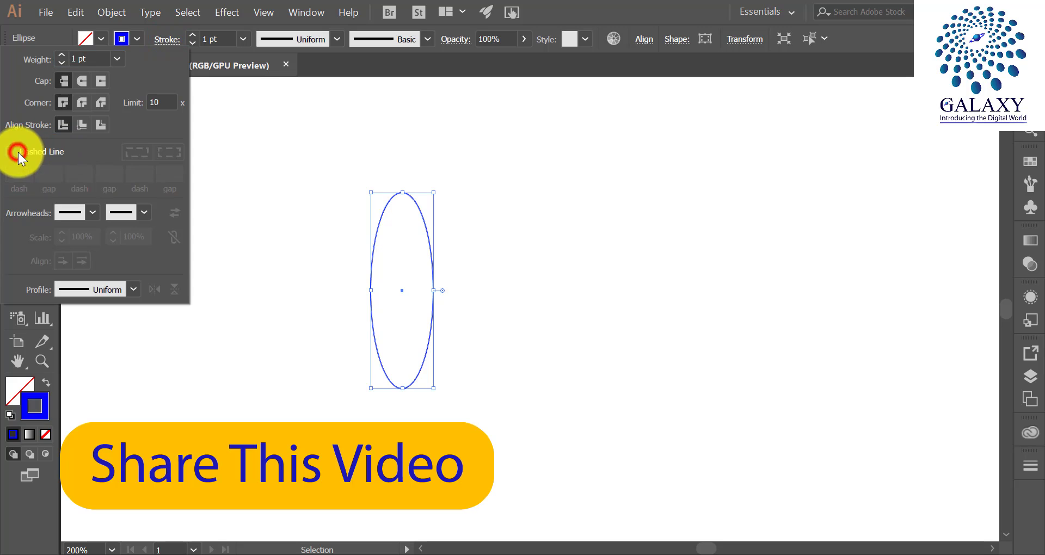
left_click(401, 184)
scroll(401, 184, "up", 1)
left_click(309, 212)
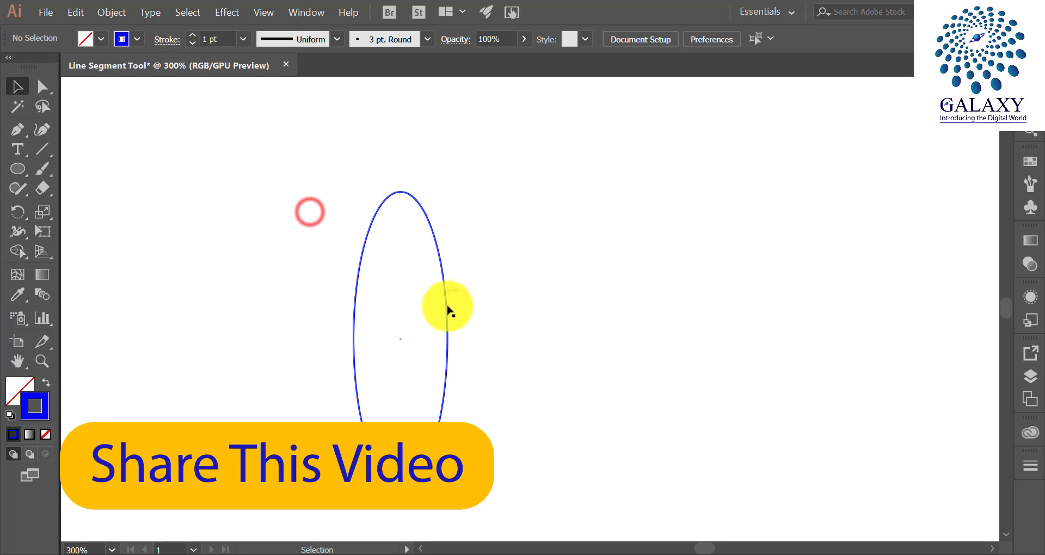
Step: Draw a vertical line slightly taller than the ellipse beside it, and move the line onto the ellipse's vertical centre
left_click(42, 149)
left_click_drag(519, 186, 518, 492)
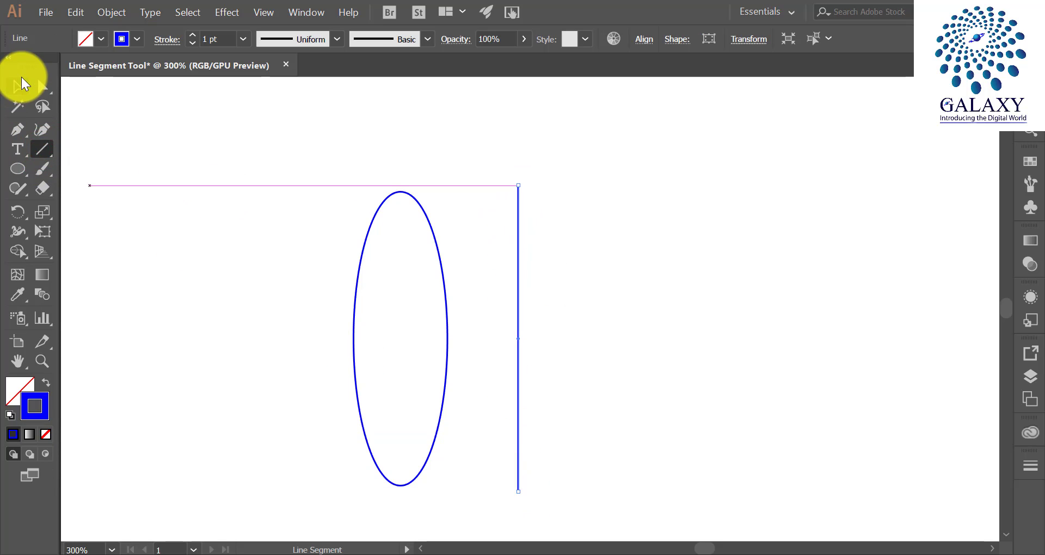
left_click(18, 86)
left_click(231, 148)
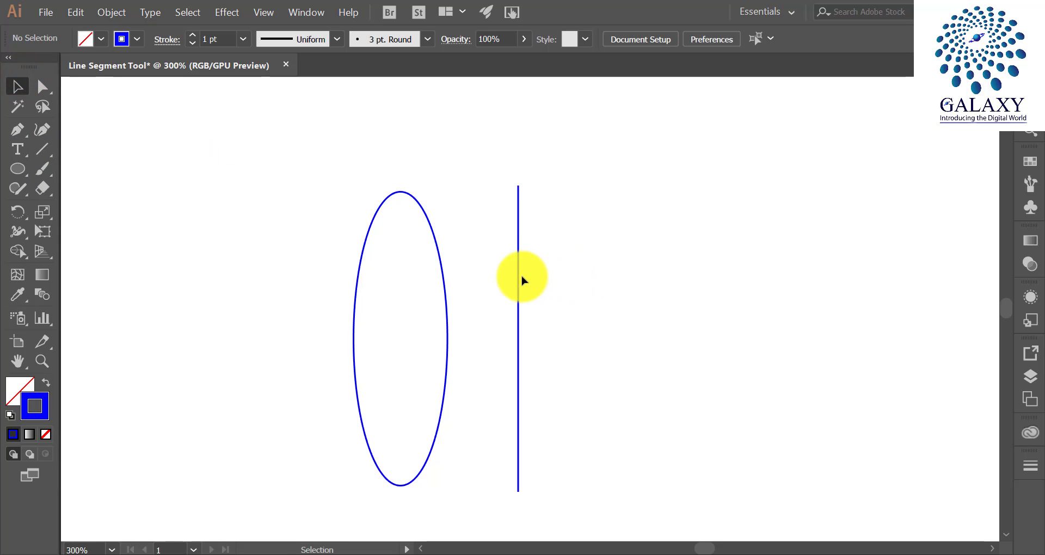
left_click_drag(518, 276, 402, 282)
left_click(430, 511)
Step: Shorten the centre line so that its ends meet the upper and lower tips of the ellipse
scroll(427, 513, "up", 2)
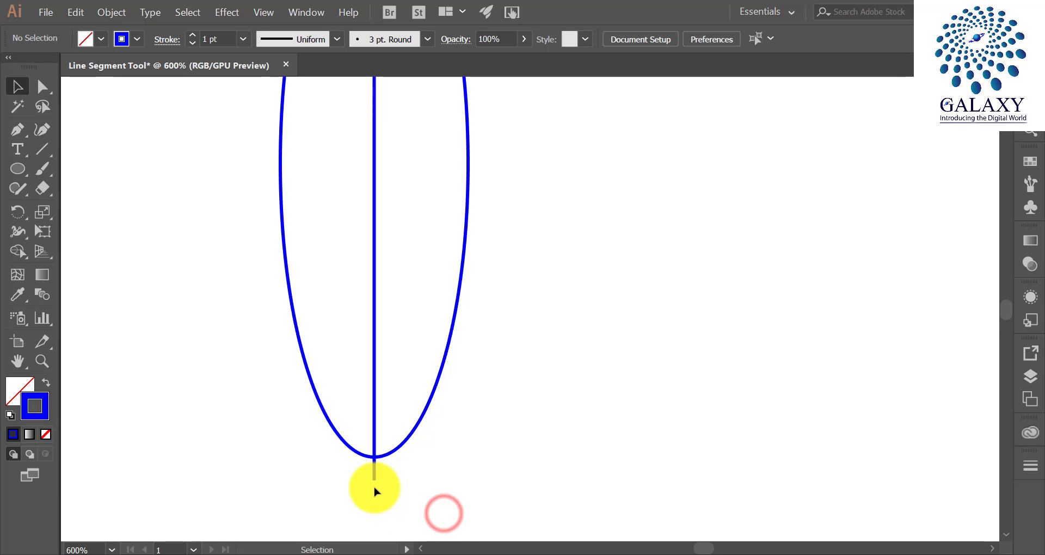
left_click(373, 481)
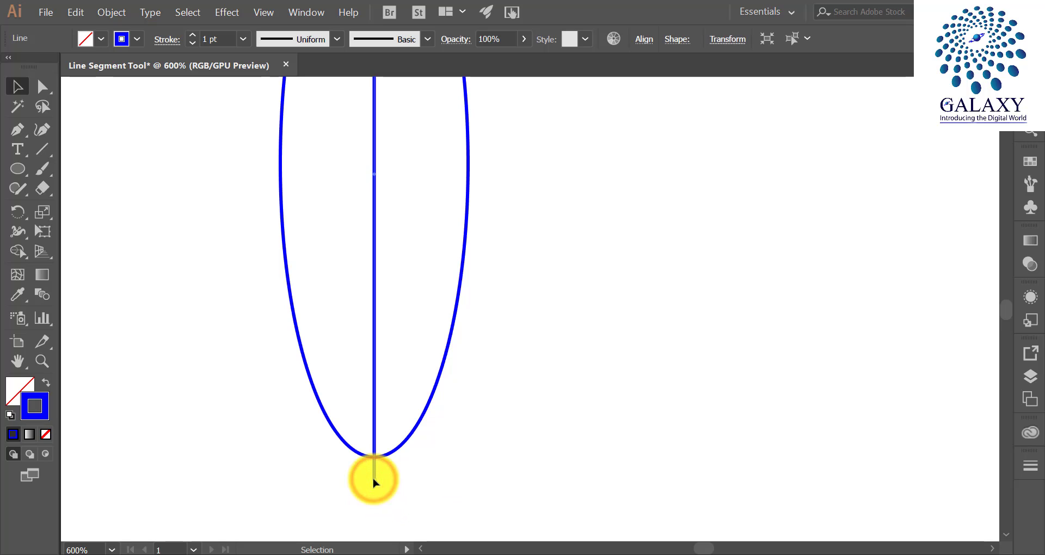
left_click_drag(374, 480, 374, 463)
scroll(373, 462, "down", 1)
scroll(373, 462, "down", 2)
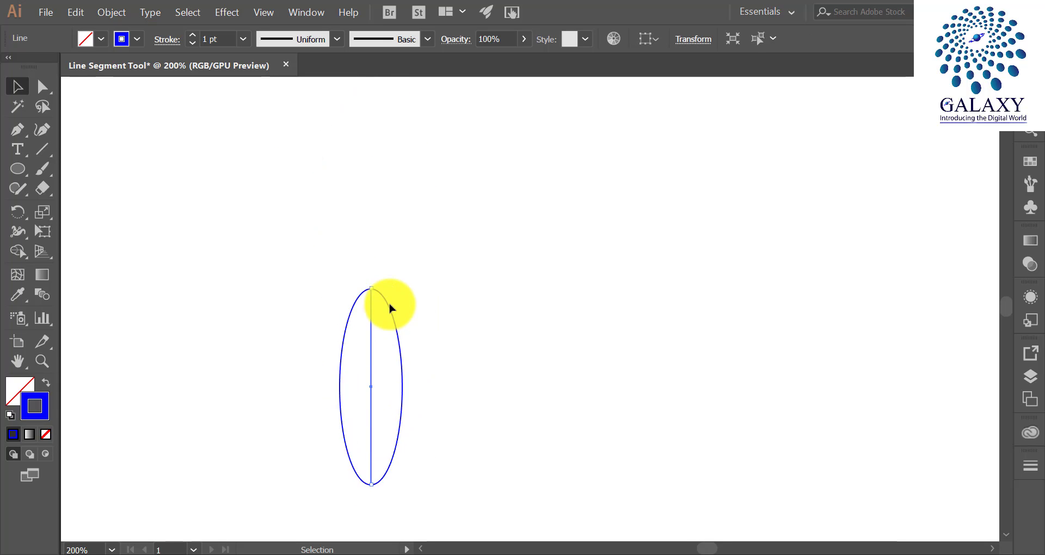
left_click(401, 276)
scroll(401, 276, "up", 2)
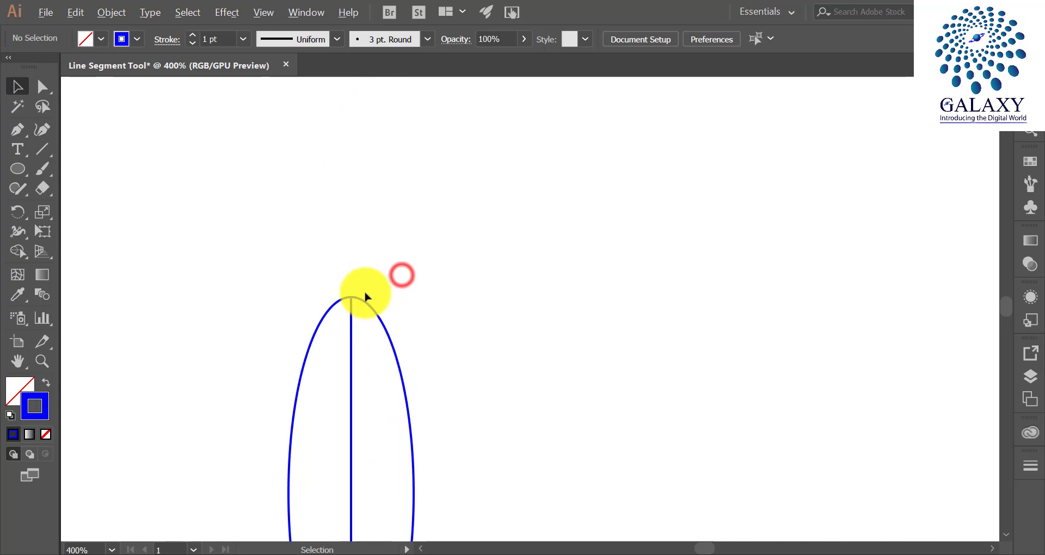
Step: Apply a dashed stroke to the vertical centre line inside the ellipse
left_click(350, 336)
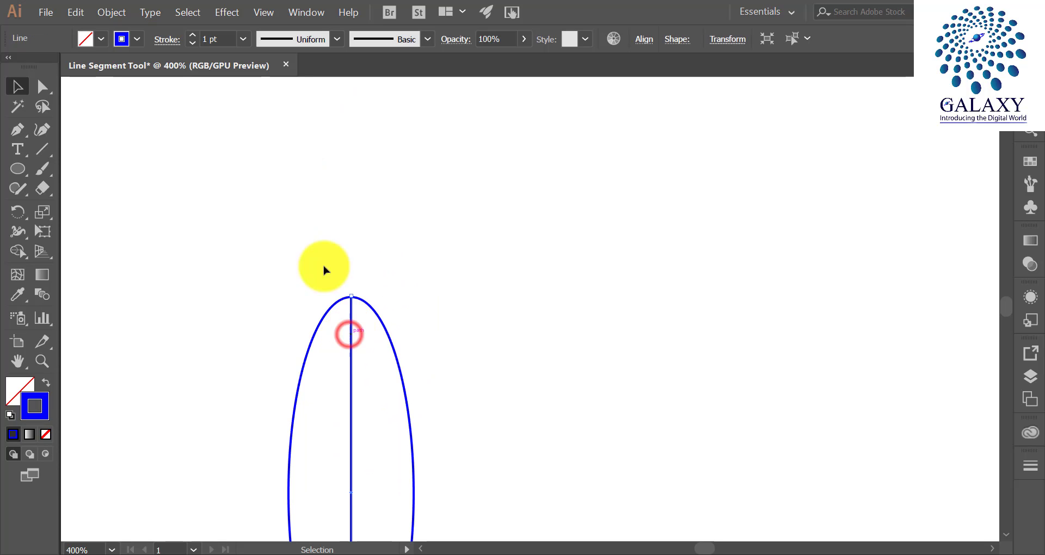
left_click(165, 40)
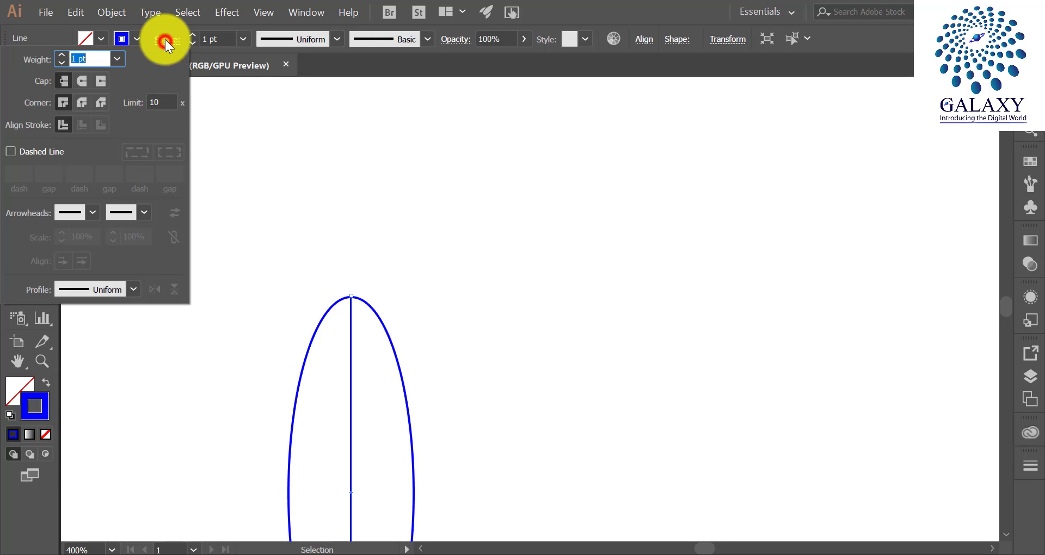
left_click(29, 152)
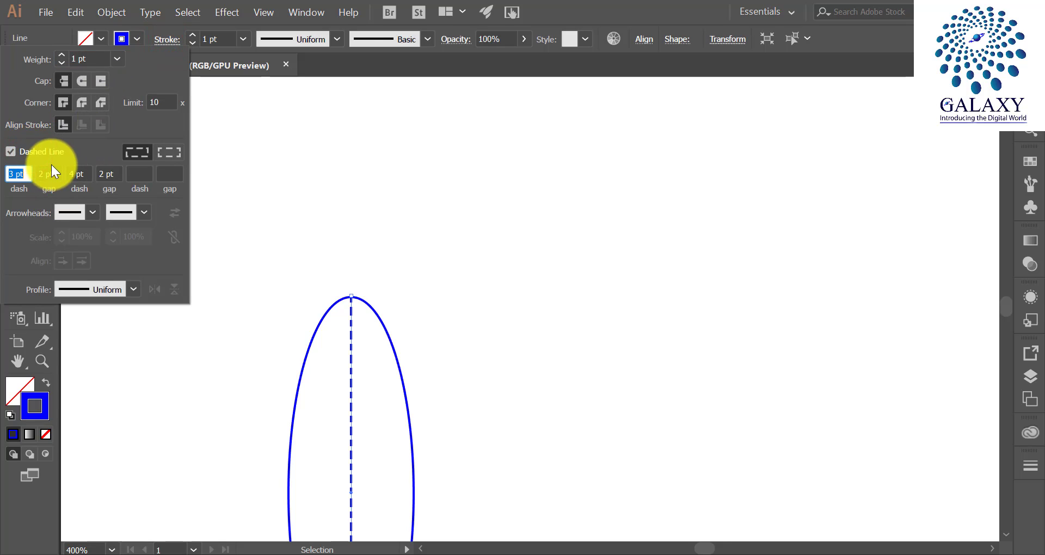
left_click(84, 100)
left_click(439, 163)
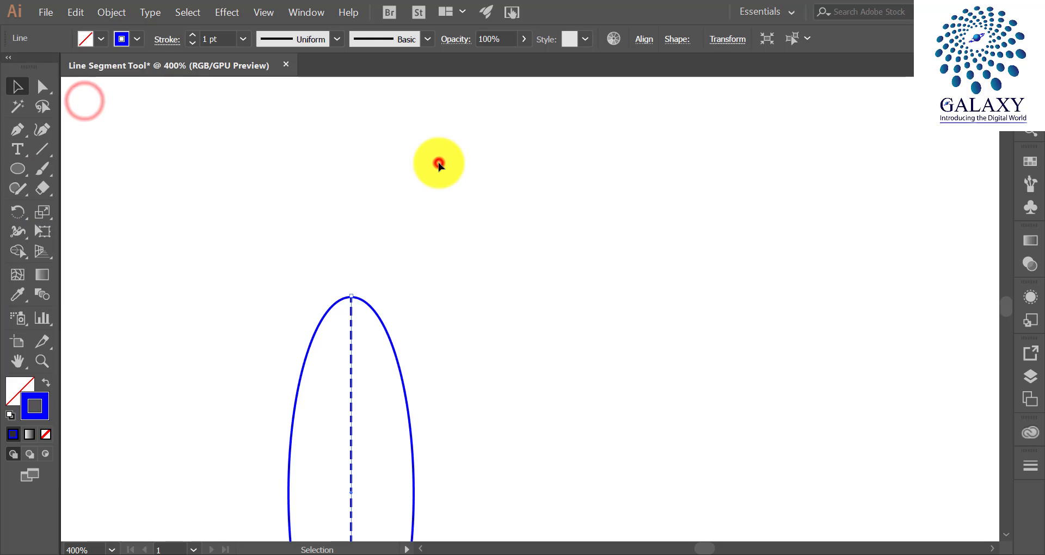
scroll(439, 163, "down", 2)
left_click(498, 223)
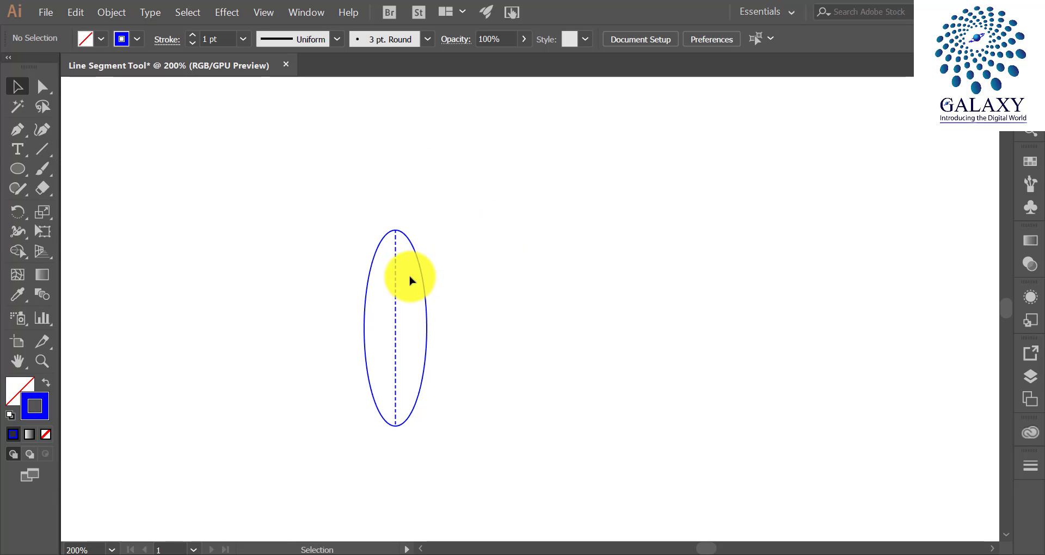
Step: Change the dashed centre line's stroke colour to light green 49DB84
left_click(396, 281)
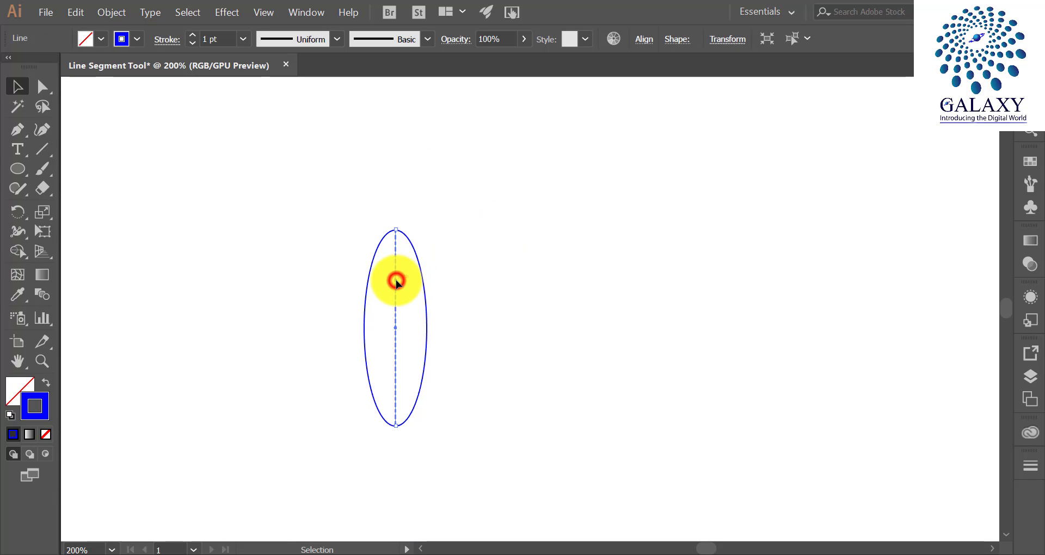
double_click(36, 407)
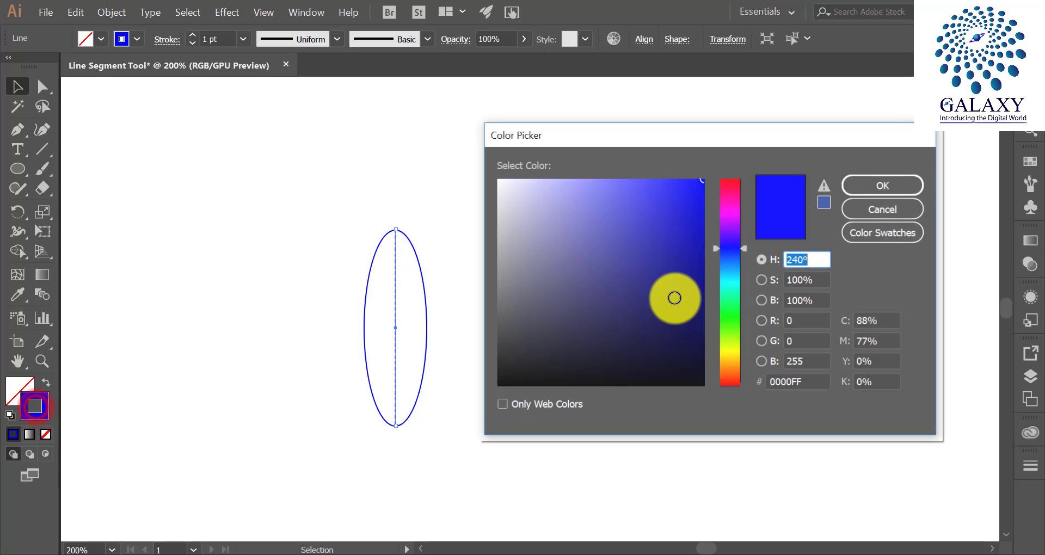
left_click(729, 303)
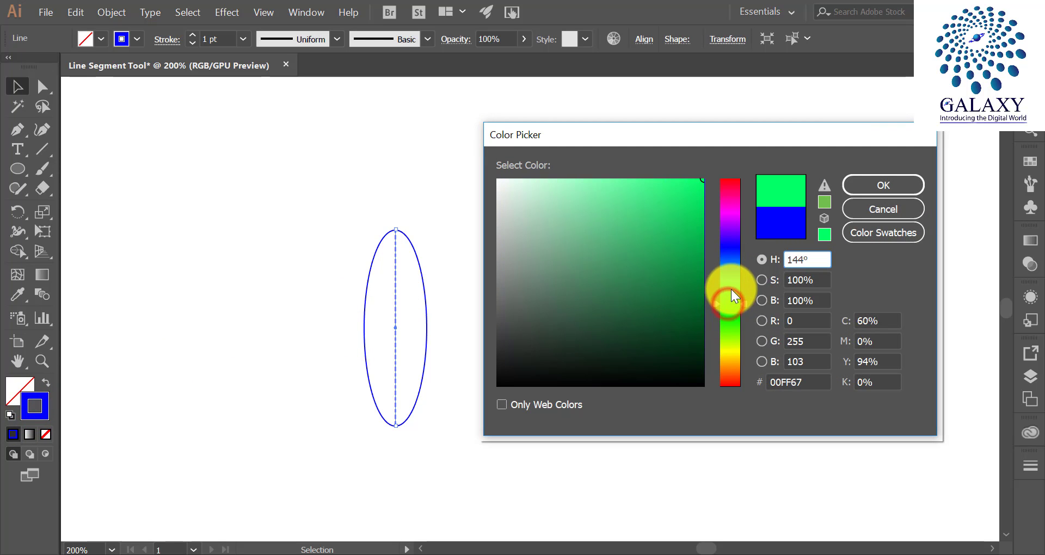
left_click(727, 294)
left_click(728, 304)
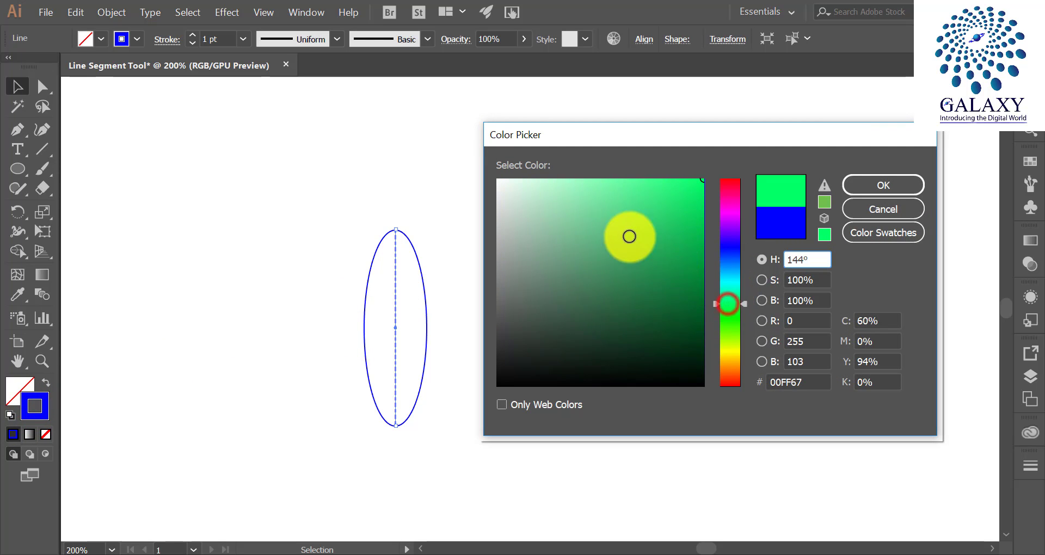
left_click(851, 189)
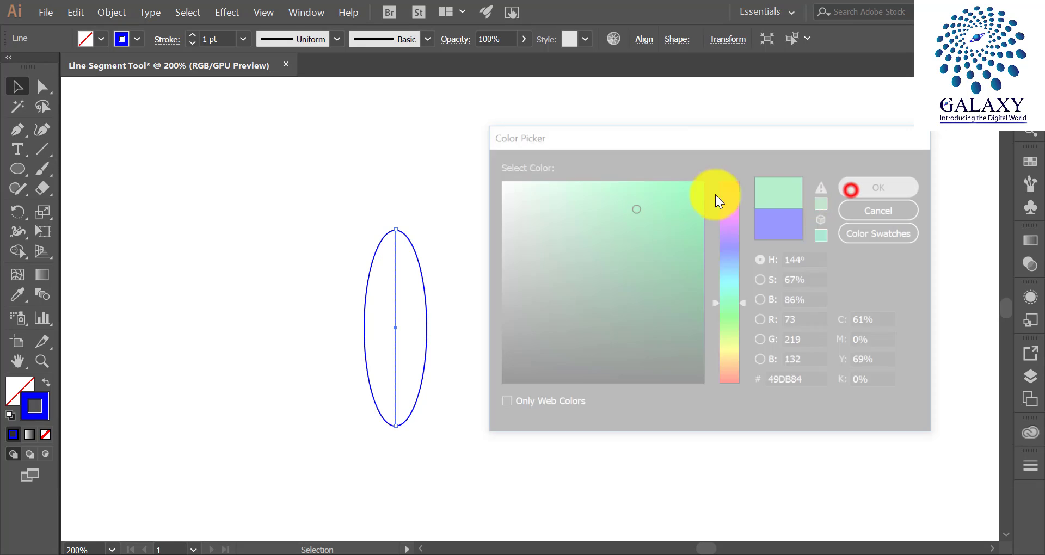
left_click(18, 88)
left_click(147, 154)
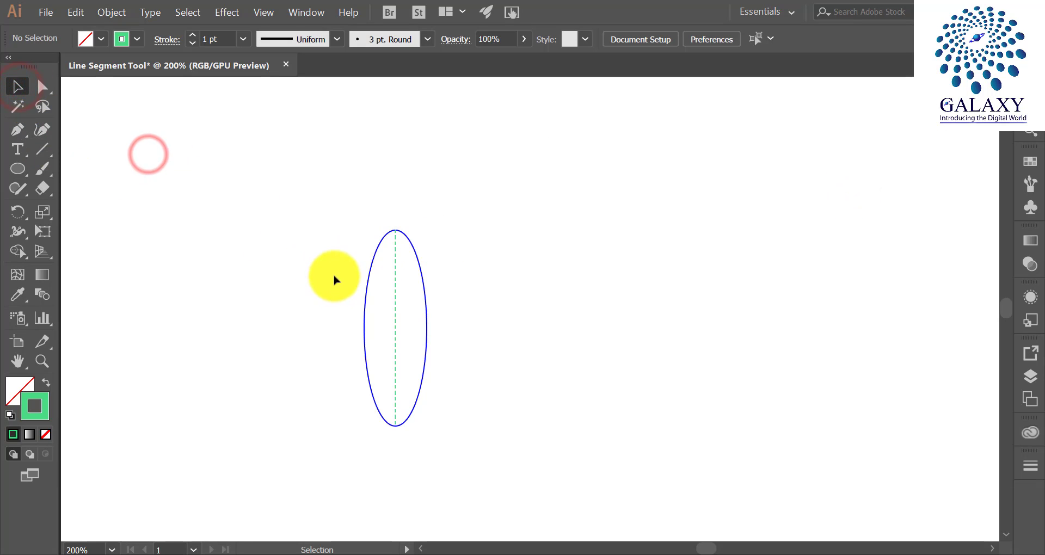
Step: Swap the ellipse's fill and stroke colours, and set its fill to green 20A529
left_click_drag(336, 279, 373, 309)
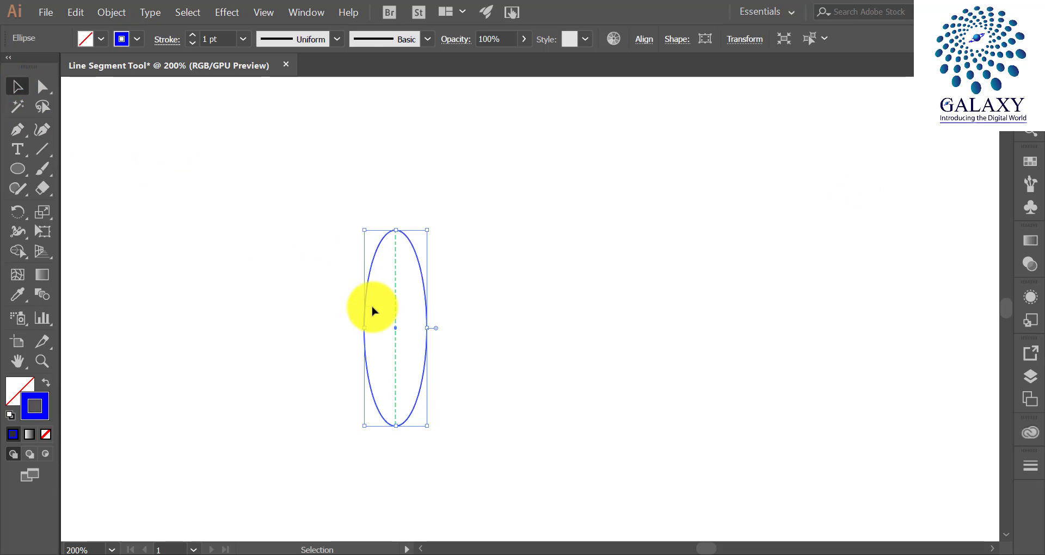
left_click(46, 384)
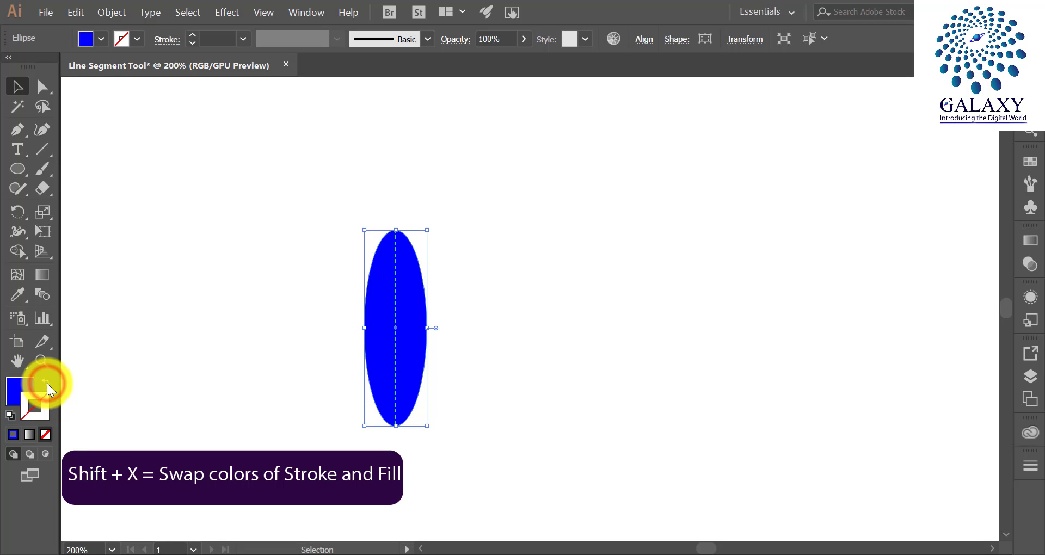
double_click(14, 386)
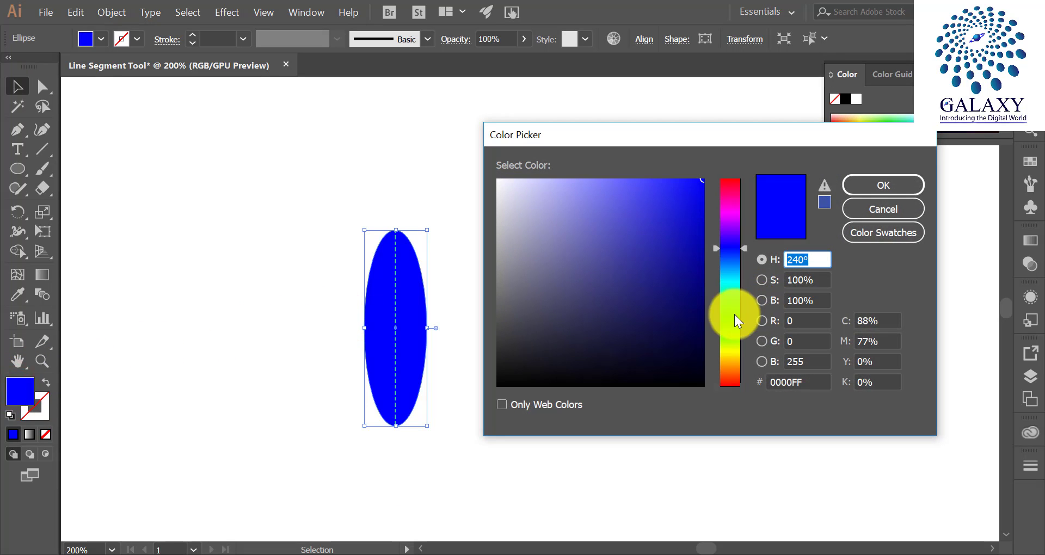
left_click(734, 315)
left_click(664, 252)
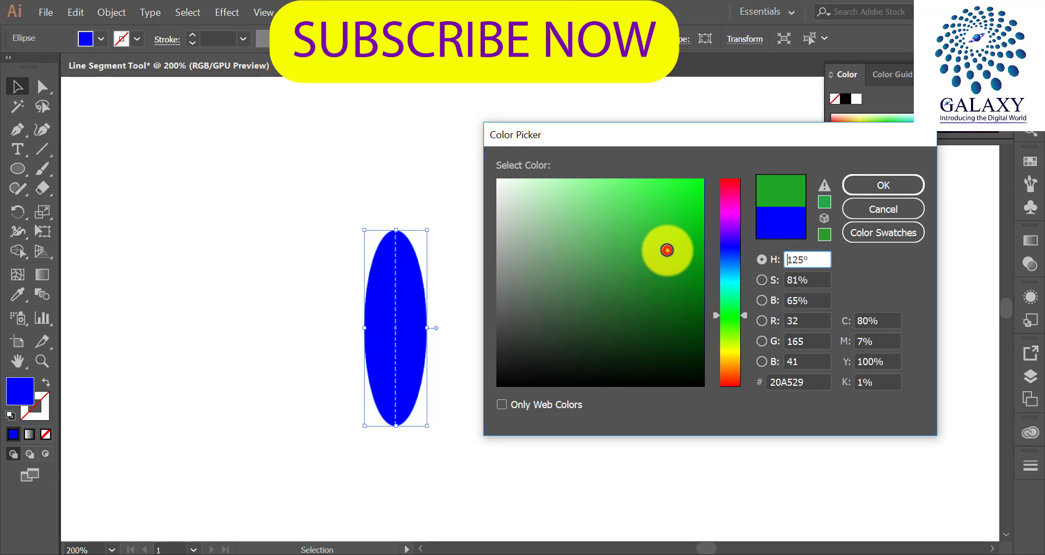
left_click(882, 188)
left_click(598, 259)
scroll(539, 292, "up", 2)
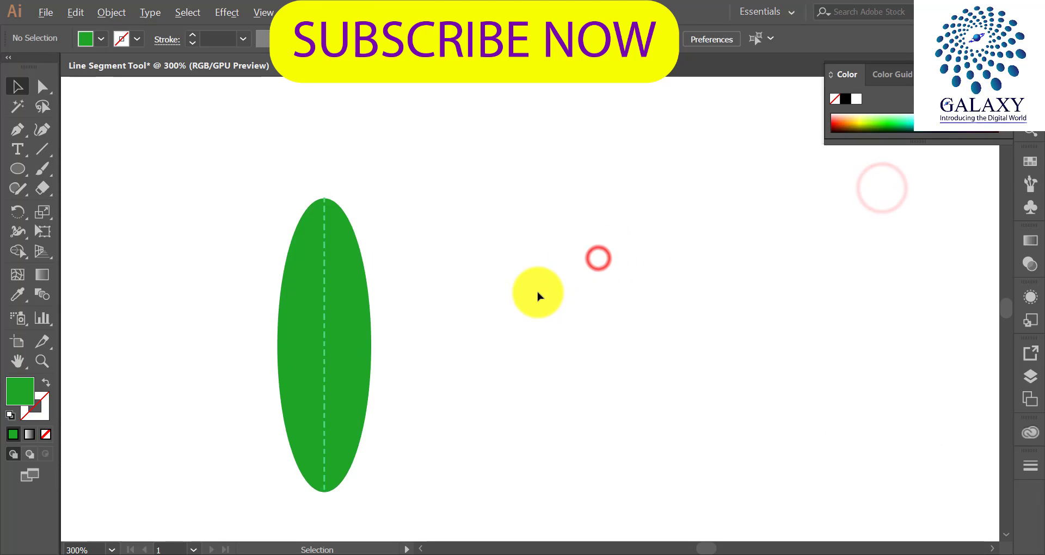
scroll(520, 294, "down", 2)
left_click_drag(320, 216, 468, 402)
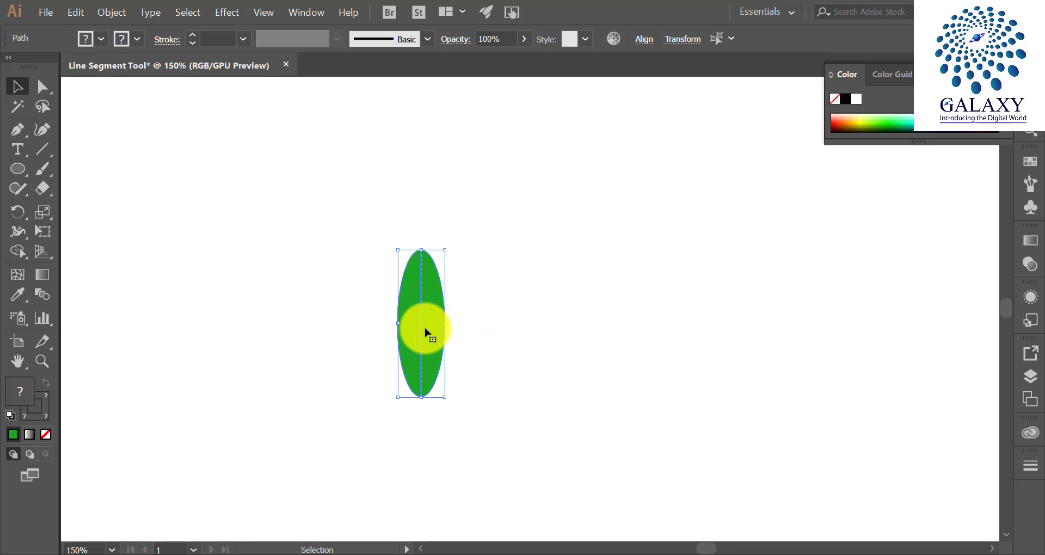
left_click(518, 312)
scroll(446, 317, "up", 1)
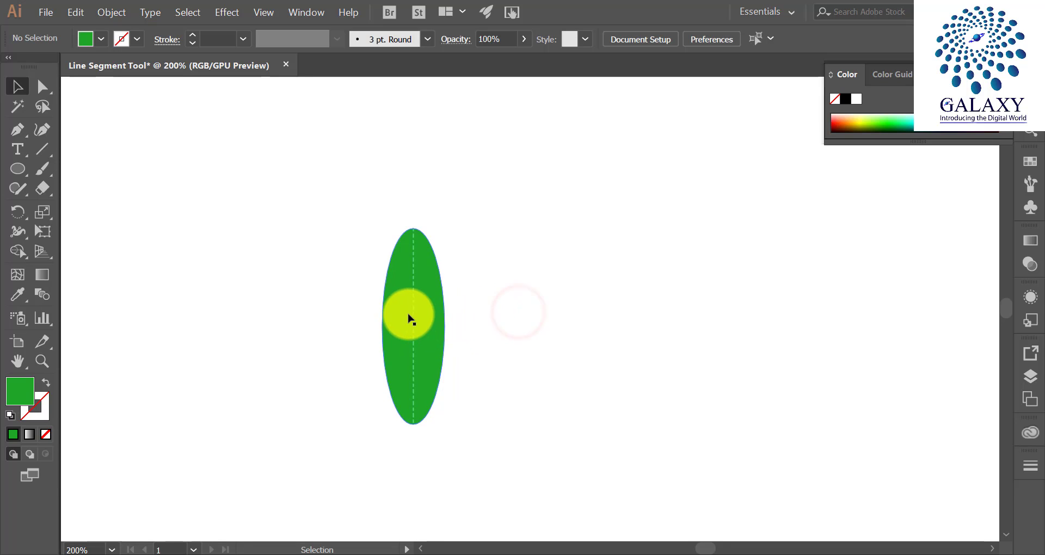
left_click(414, 314)
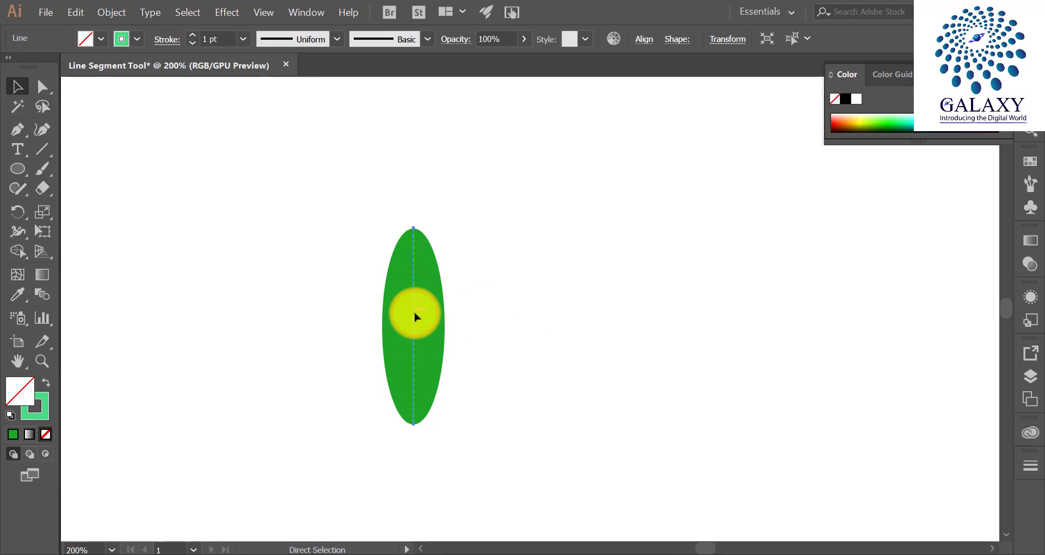
left_click(490, 308)
Step: Shorten both direction handles of the green ellipse's upper anchor point inward to form a pointed leaf tip
left_click(435, 305)
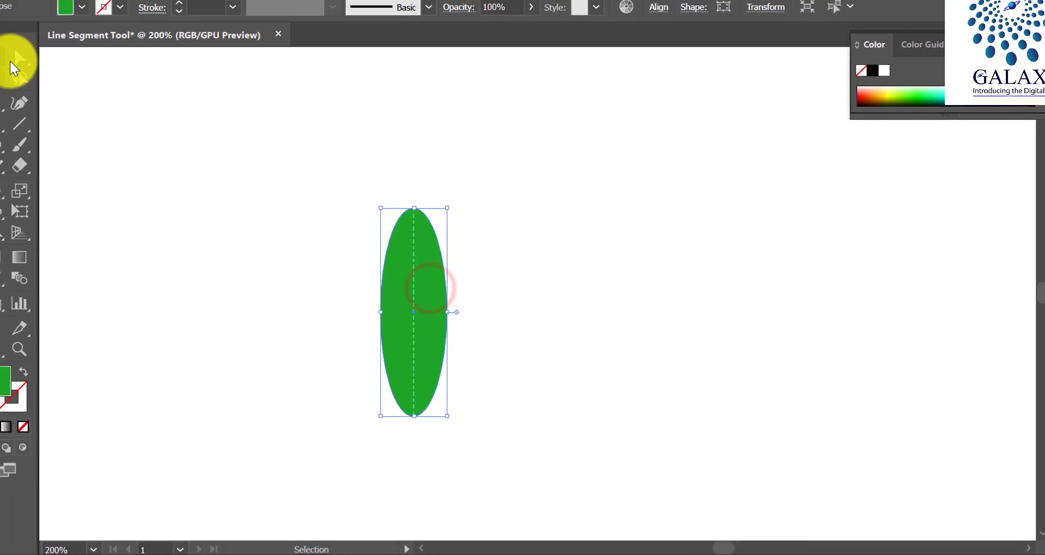
left_click(18, 59)
scroll(418, 249, "up", 2)
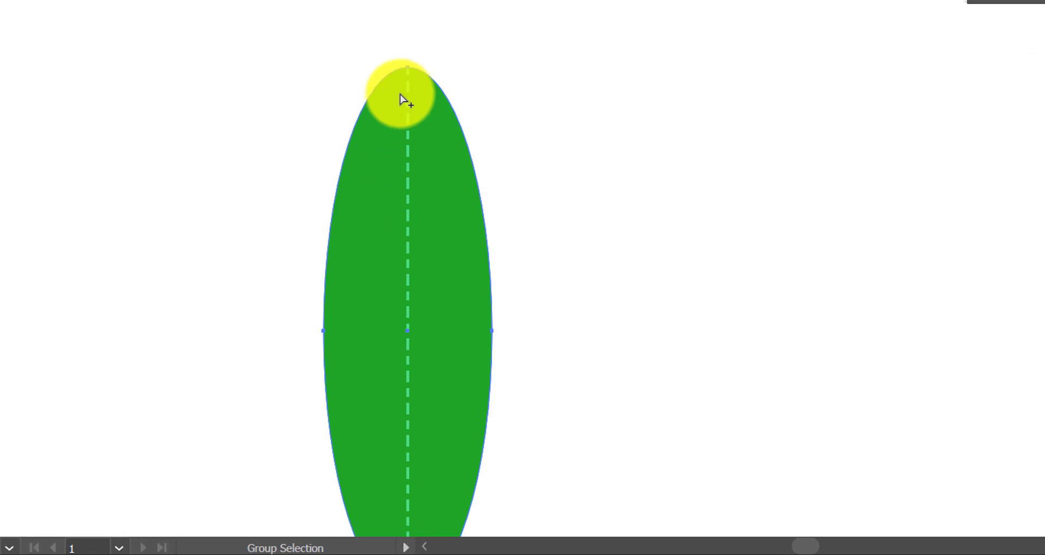
left_click(405, 66)
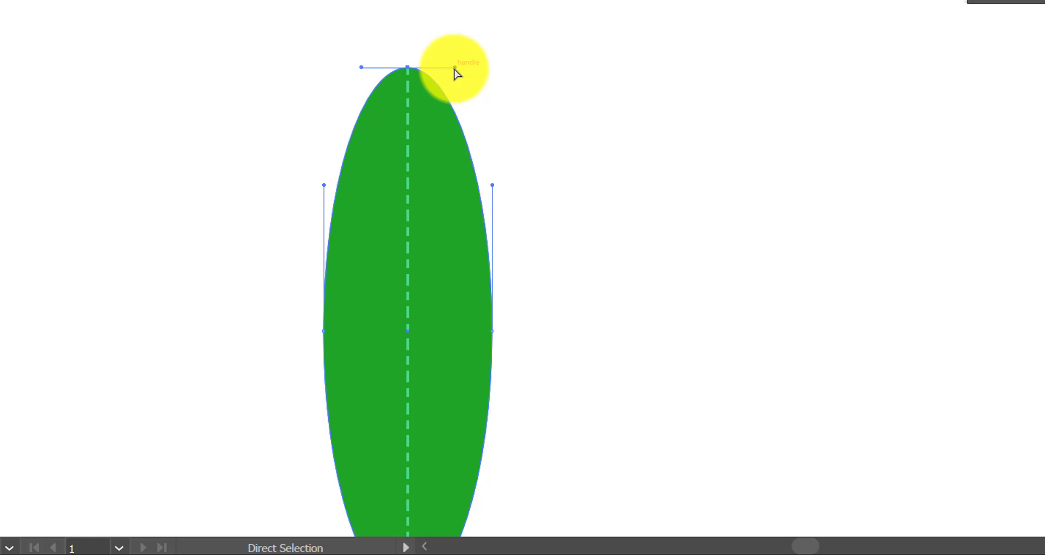
left_click_drag(454, 68, 429, 67)
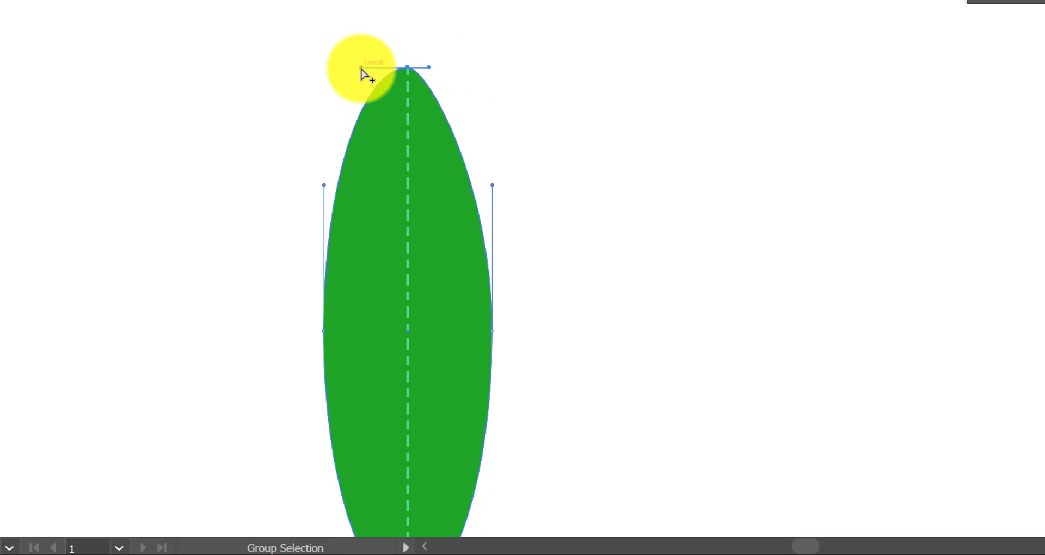
left_click_drag(362, 68, 383, 67)
scroll(377, 101, "down", 3)
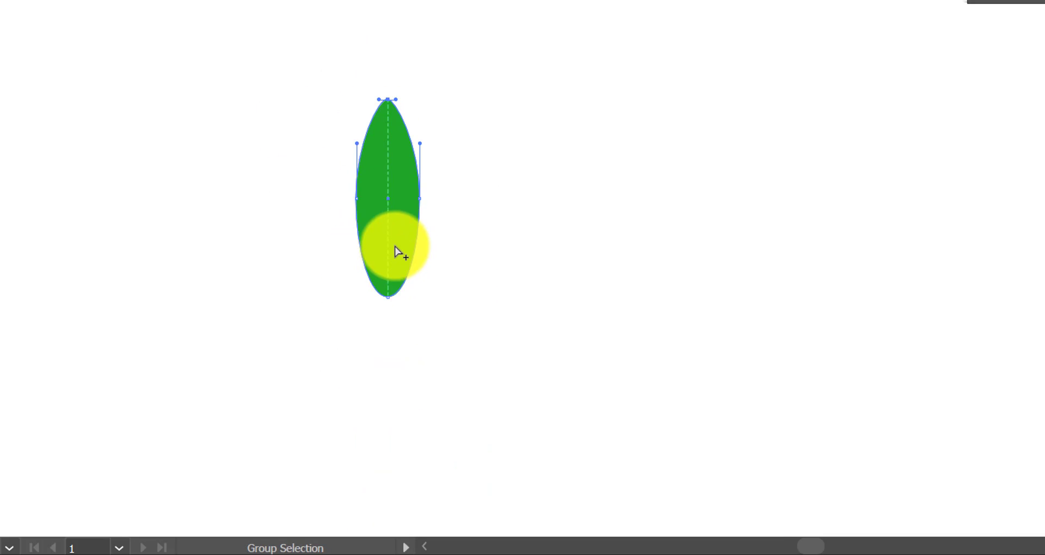
Step: Nudge the leaf's left side anchor point slightly downward so the widest part sits lower
scroll(381, 233, "up", 2)
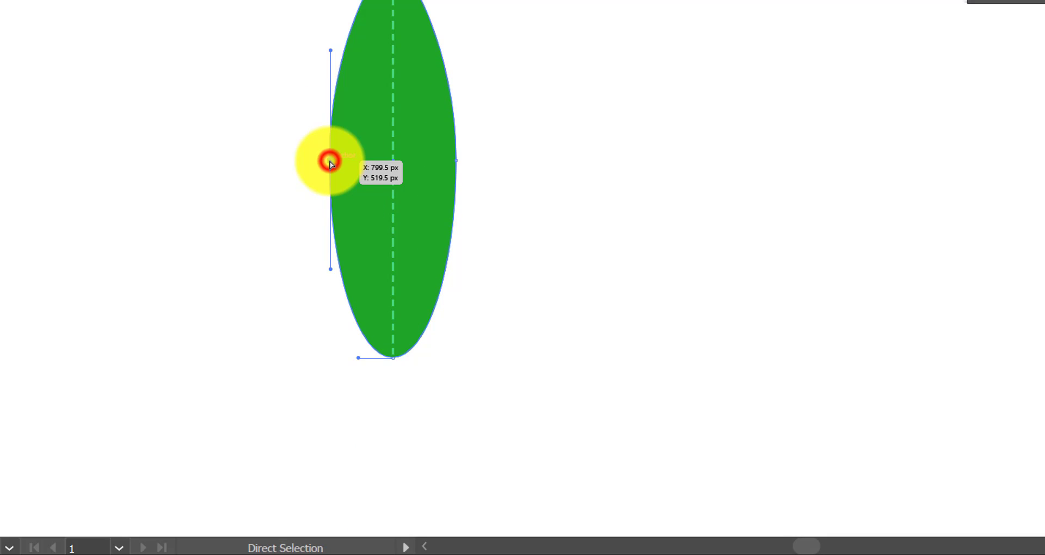
key("Down")
key("Down")
key("Down")
key("Down")
key("Down")
key("Down")
key("Down")
key("Down")
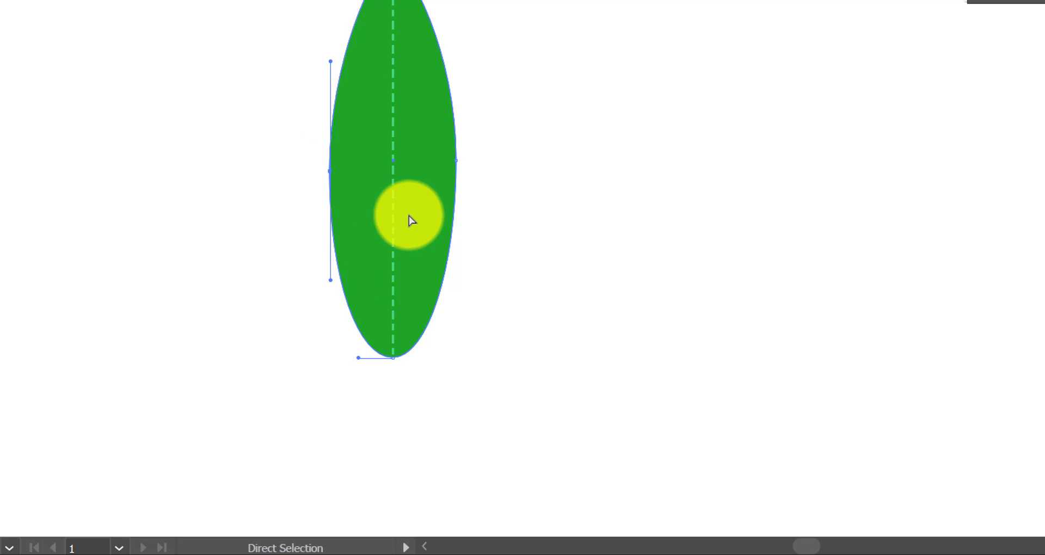
key("Down")
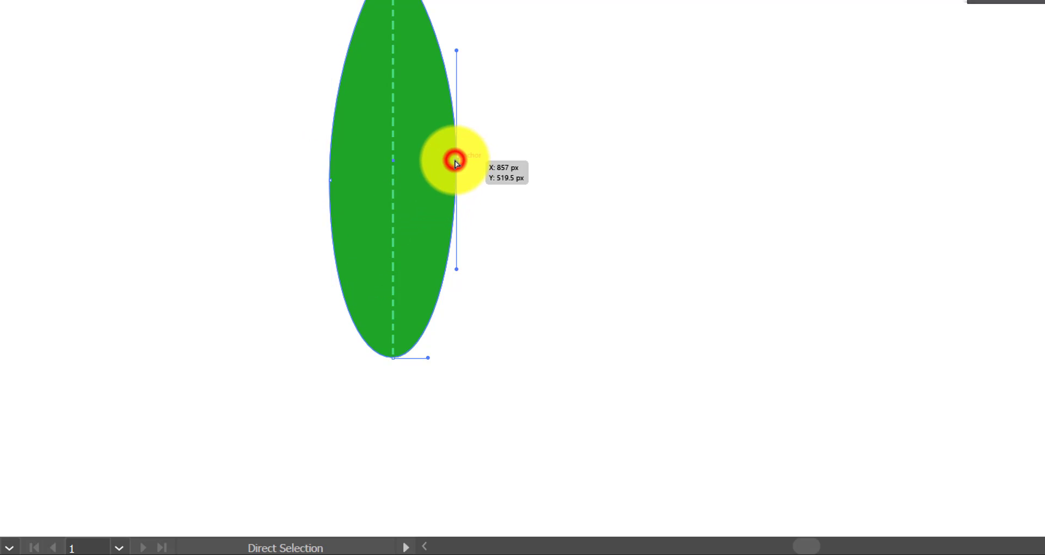
Step: Nudge the leaf's right side anchor point downward to line up with the left one
key("Down")
key("Down")
key("Down")
key("Down")
key("Down")
key("Down")
key("Down")
key("Down")
key("Down")
key("Down")
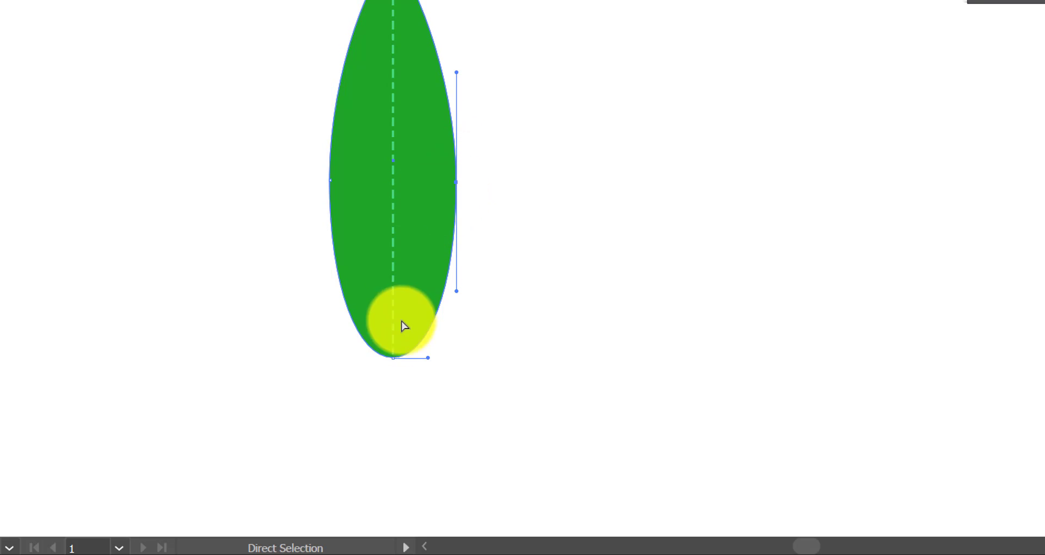
Step: Nudge the leaf's lowest anchor point downward to lengthen the base, keeping the dashed line in place
left_click(393, 357)
key("Down")
key("Down")
key("Down")
key("Down")
key("Down")
key("Down")
key("Down")
key("Down")
key("Down")
key("Down")
key("Down")
key("Down")
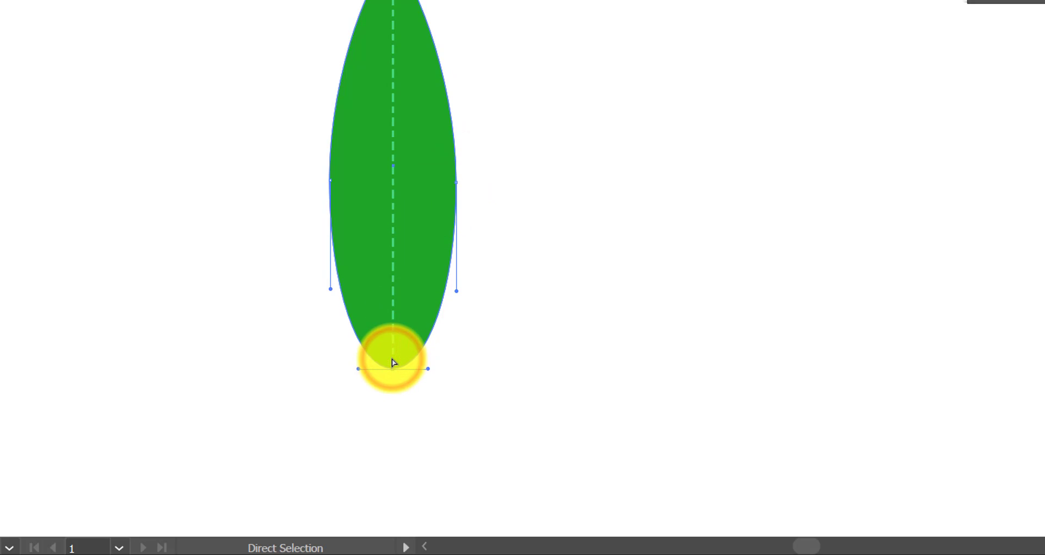
key("v")
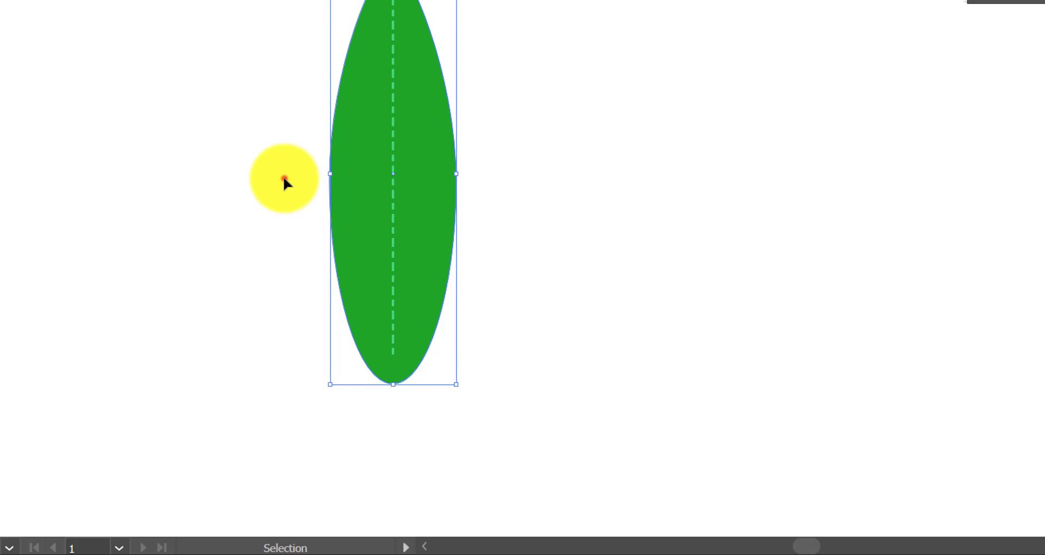
Step: Extend the lower end of the dashed centre line down to the base of the leaf
left_click(284, 179)
left_click_drag(370, 125, 570, 213)
scroll(491, 124, "up", 1)
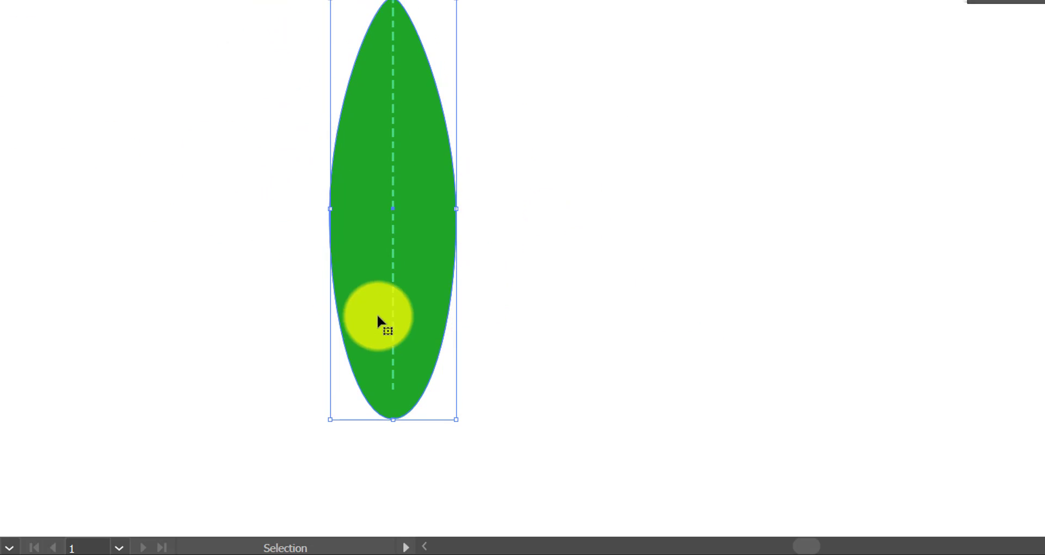
left_click(391, 311)
key("ctrl+alt+2")
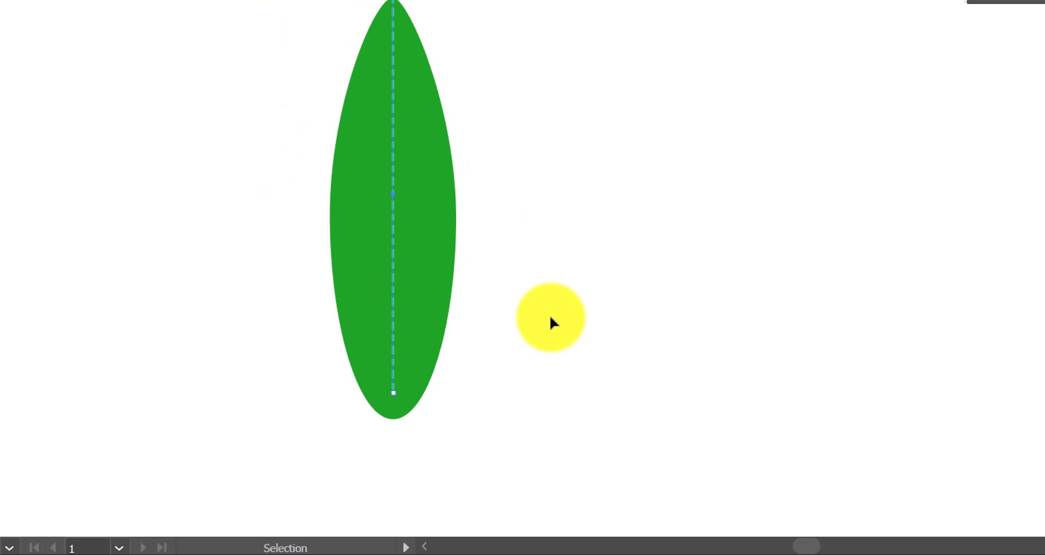
left_click(551, 317)
left_click(393, 320)
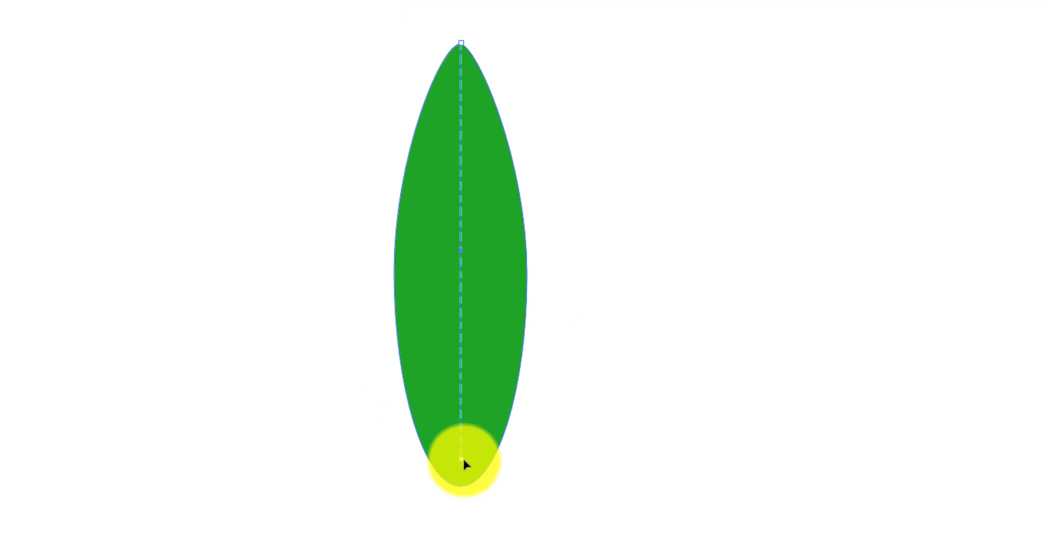
left_click_drag(462, 460, 463, 478)
scroll(460, 489, "up", 2)
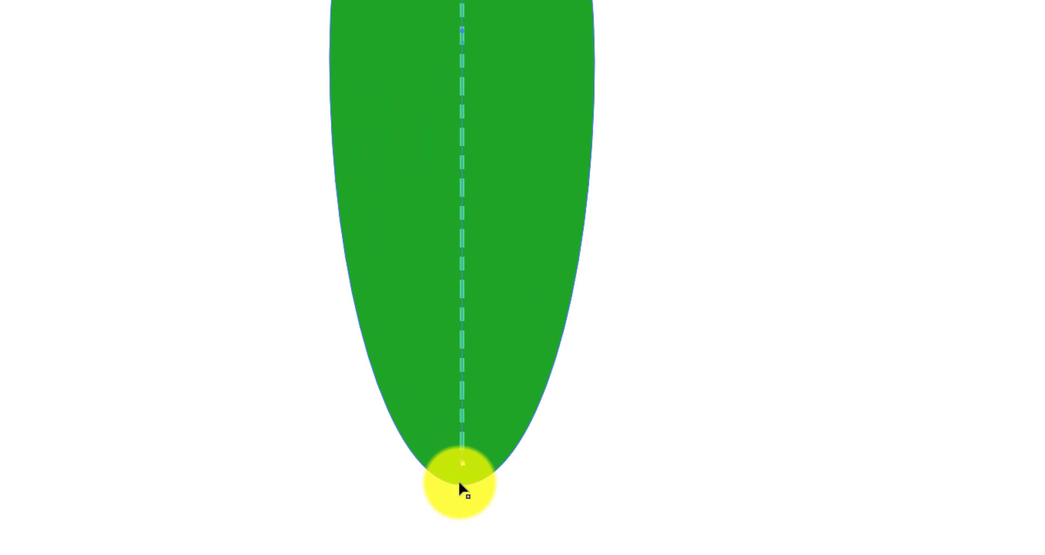
left_click_drag(464, 469, 463, 481)
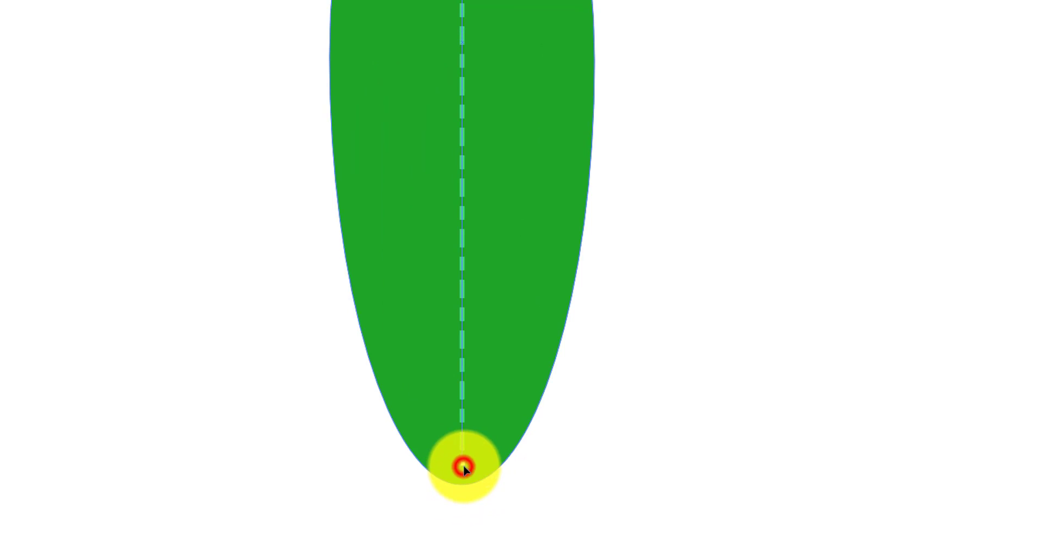
scroll(438, 468, "down", 1)
Step: Group the leaf shape with its dashed centre line and leave the group selected
left_click(348, 260)
left_click_drag(305, 185, 574, 355)
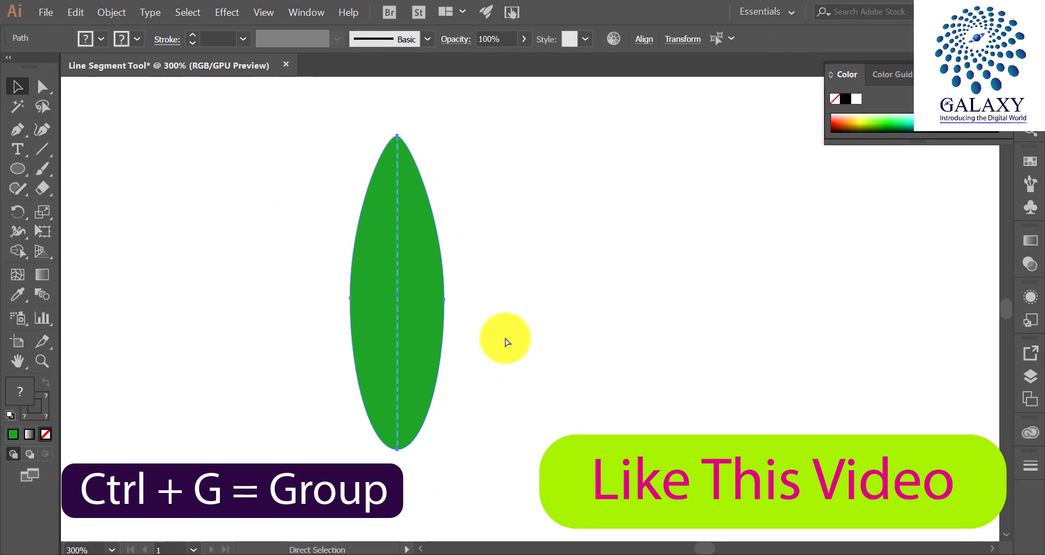
key("ctrl+g")
left_click(531, 303)
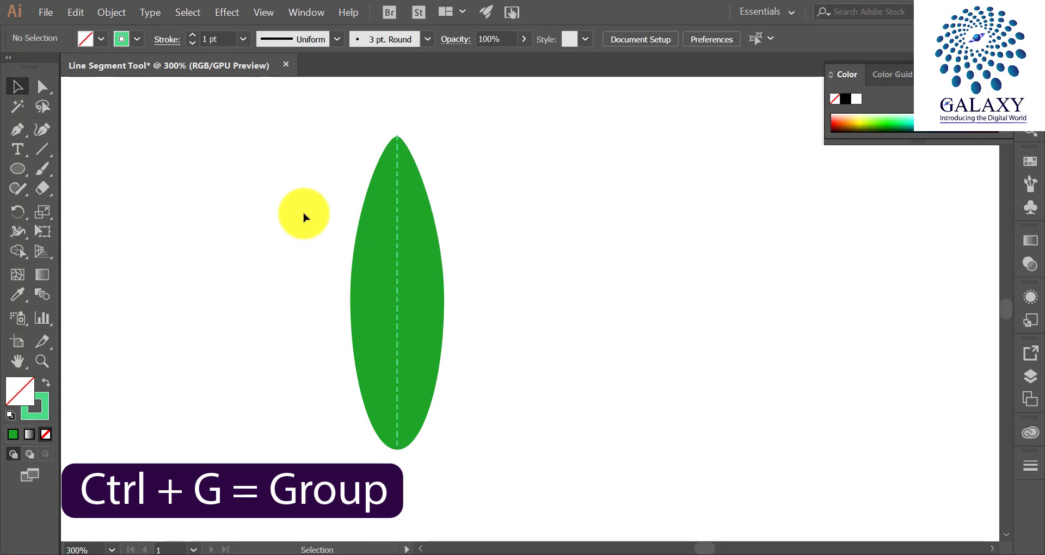
left_click_drag(280, 160, 541, 369)
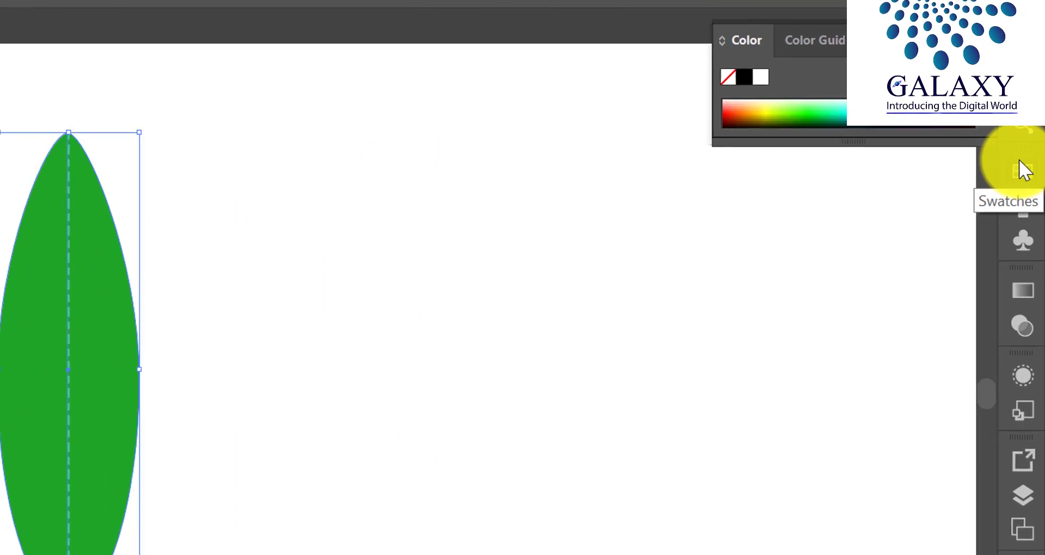
left_click(1018, 177)
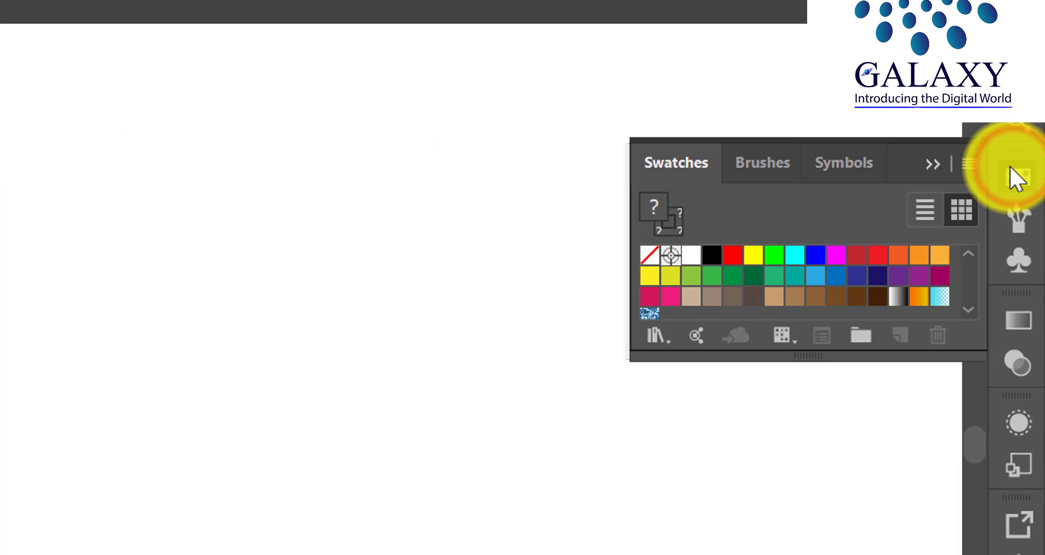
left_click(758, 159)
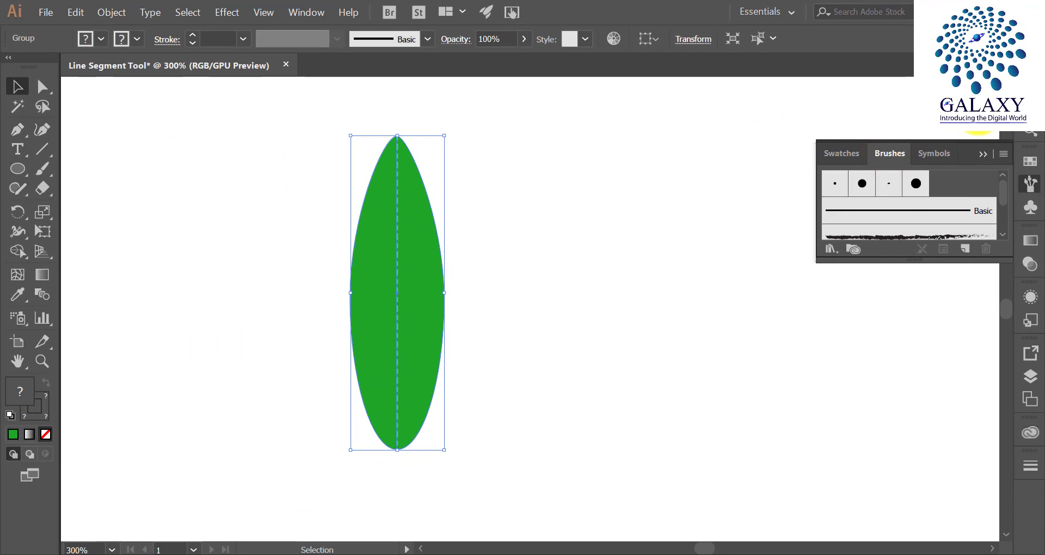
left_click(313, 13)
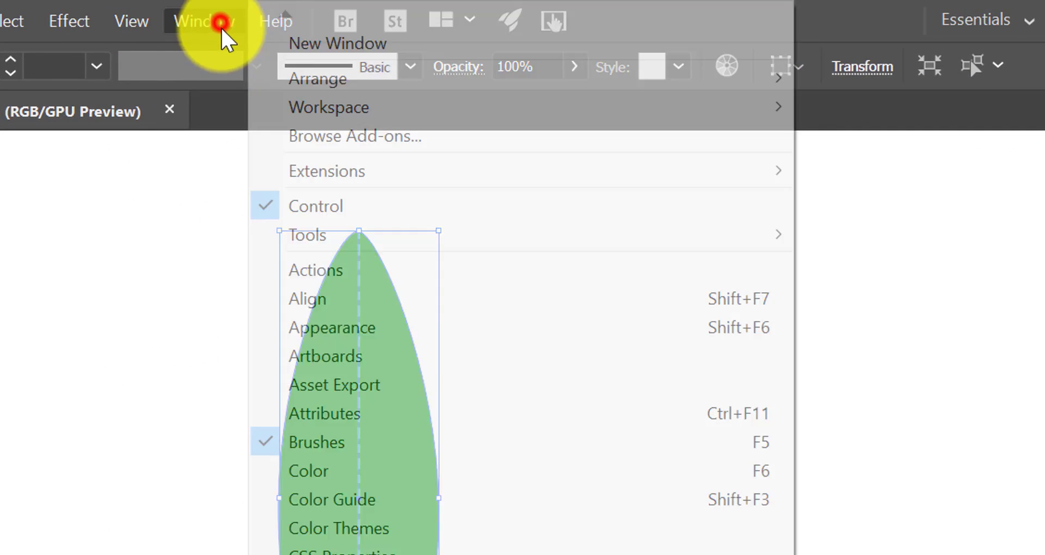
left_click(433, 444)
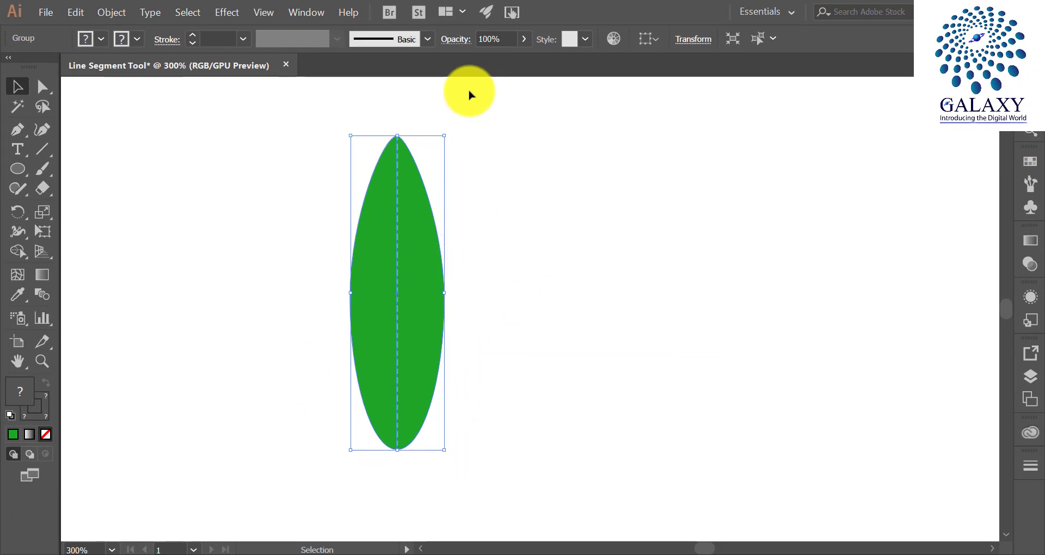
Step: Start a new brush from the selected leaf group, using the Art Brush type
left_click(1030, 162)
left_click(889, 154)
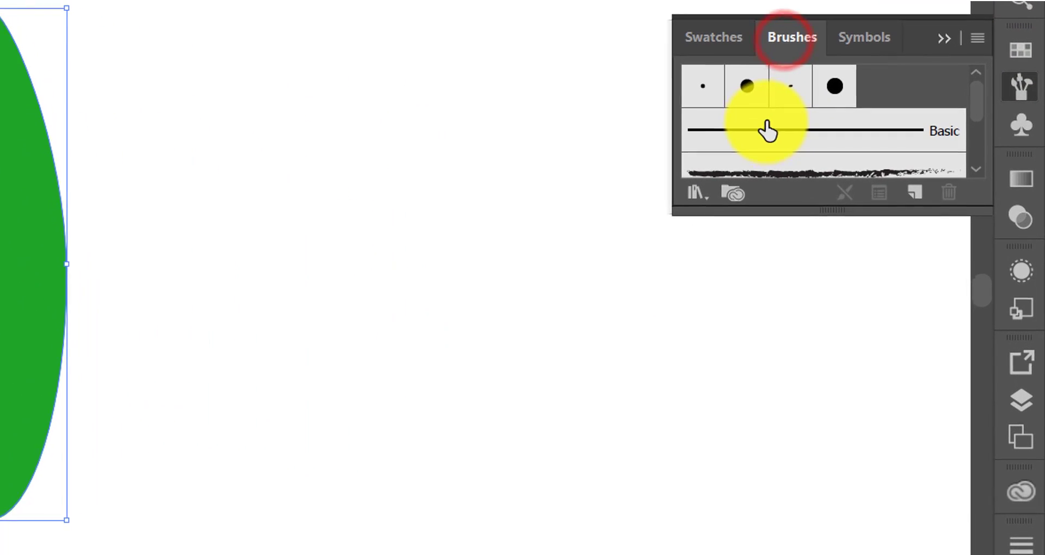
left_click(909, 193)
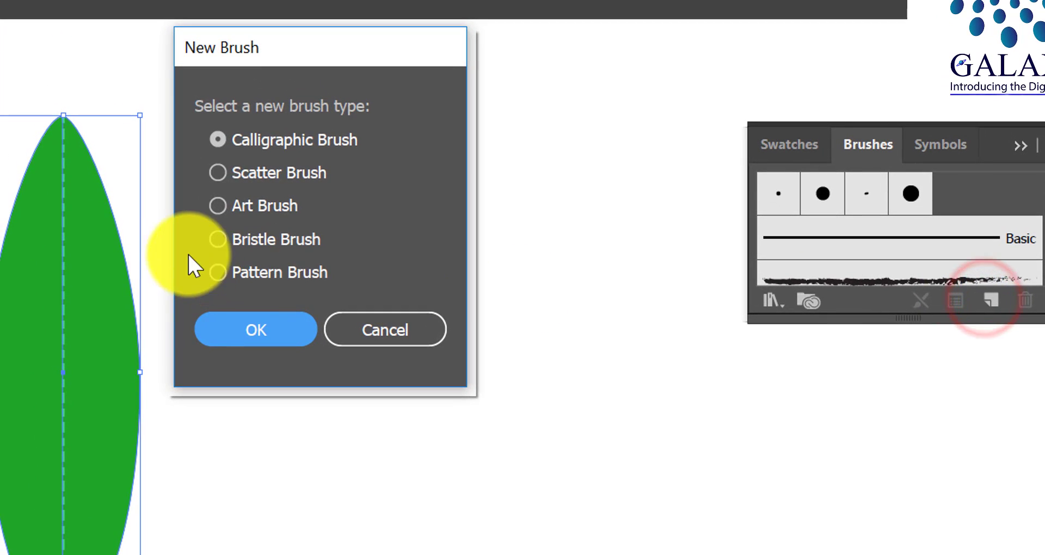
left_click(235, 204)
left_click_drag(292, 50, 318, 130)
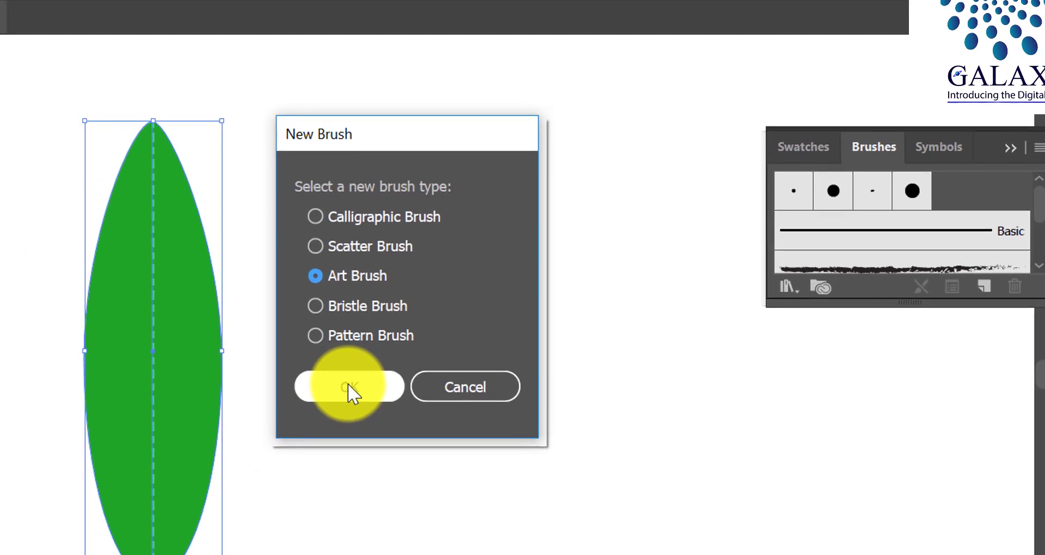
left_click(281, 410)
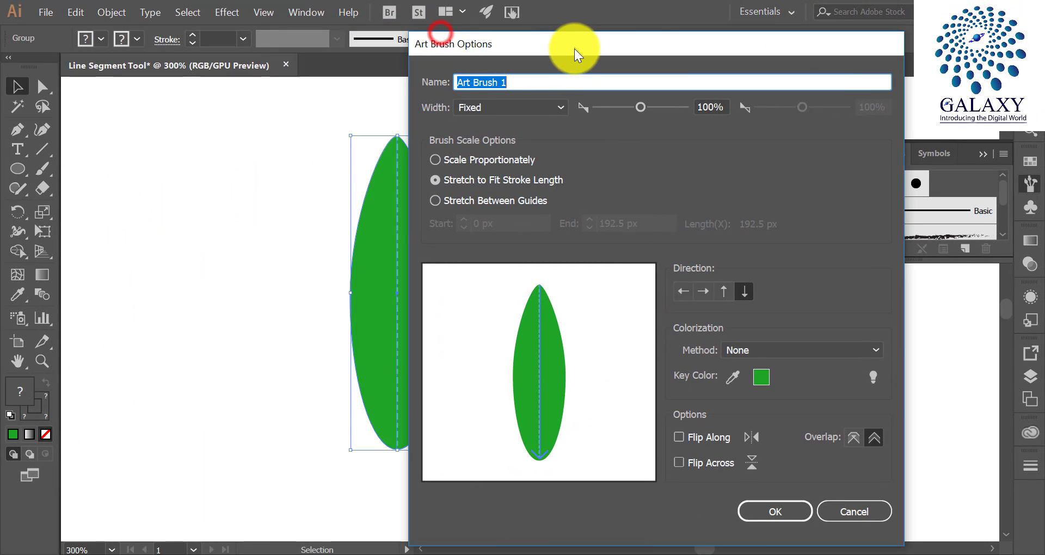
Step: Create the leaf art brush with fixed 100% width, Stretch to Fit Stroke Length, downward direction and colorization method None
left_click_drag(550, 49, 648, 48)
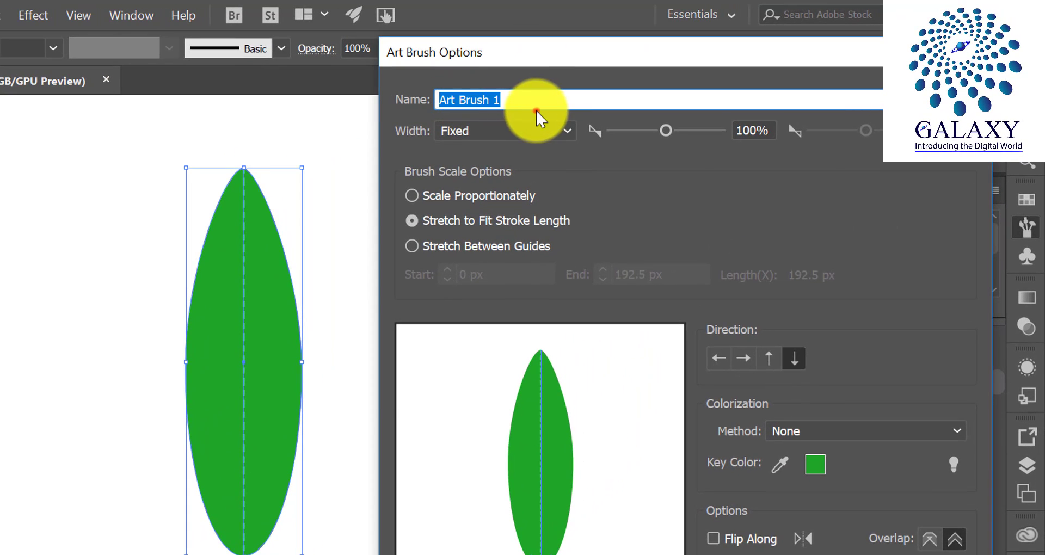
left_click(630, 85)
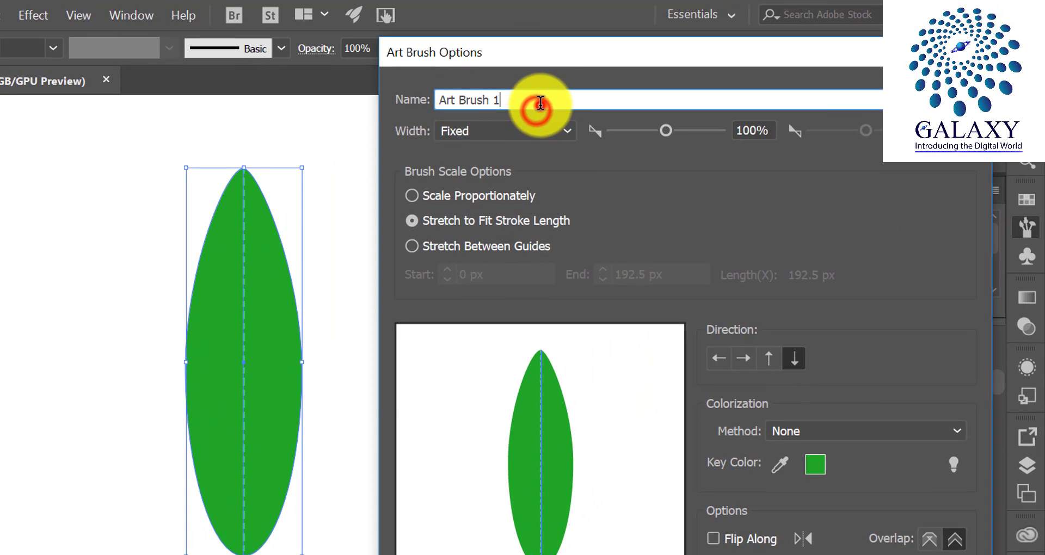
double_click(540, 103)
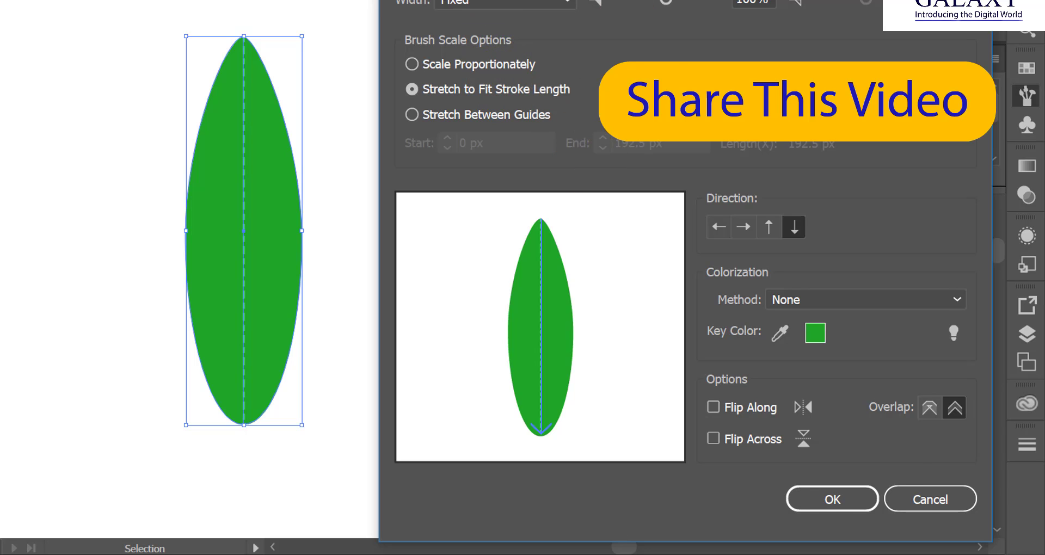
left_click_drag(752, 3, 717, 0)
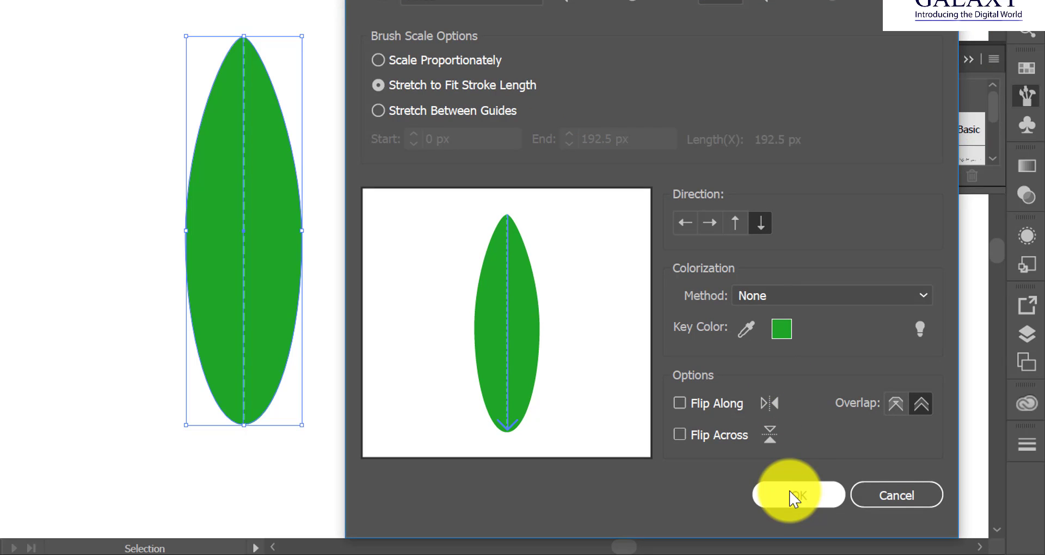
left_click(806, 494)
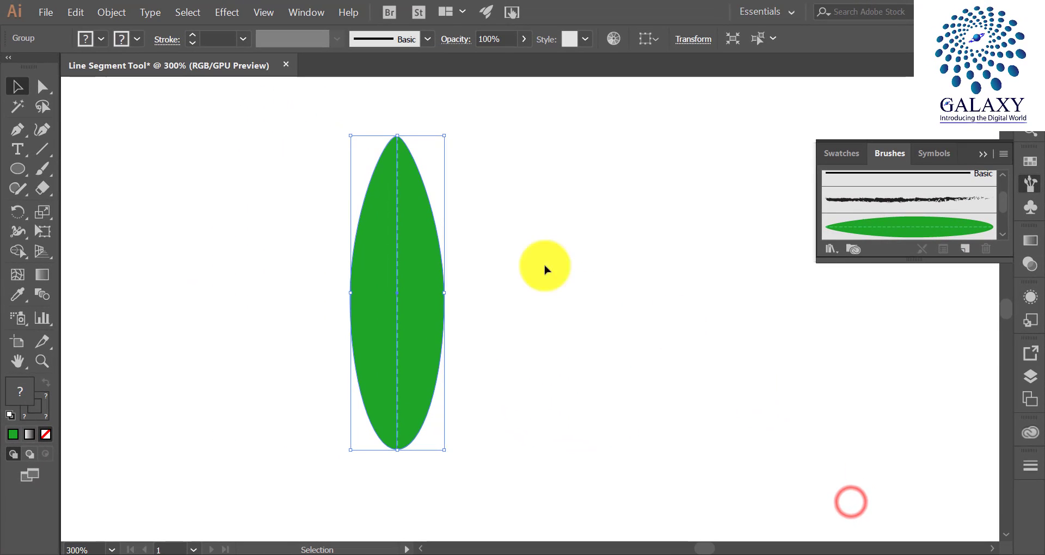
Step: Move the leaf group to the upper right area of the artboard and deselect it
left_click(17, 87)
left_click(238, 208)
scroll(283, 232, "down", 3)
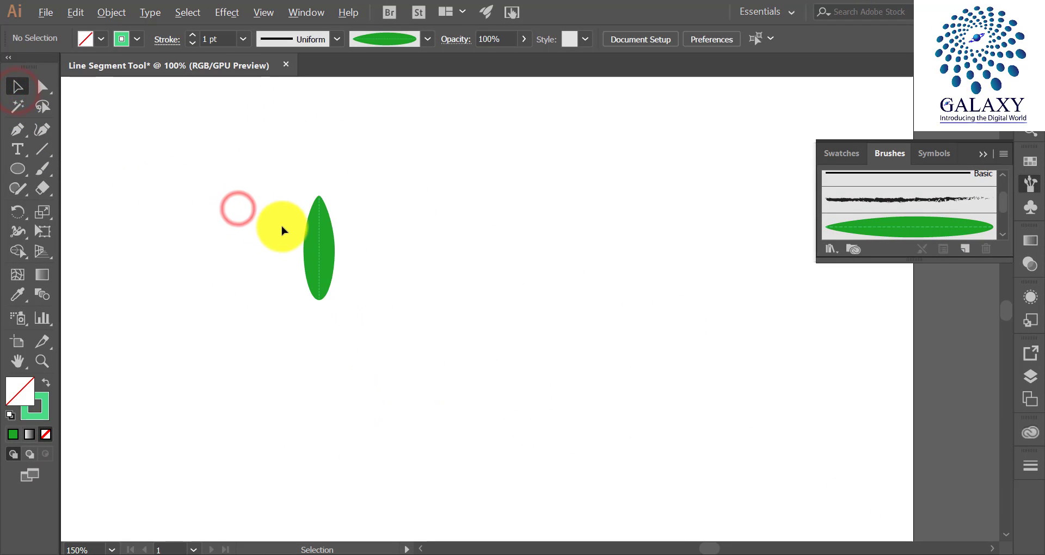
scroll(283, 227, "left", 1)
left_click(300, 215)
left_click_drag(301, 187, 719, 163)
left_click(637, 161)
scroll(621, 167, "down", 1)
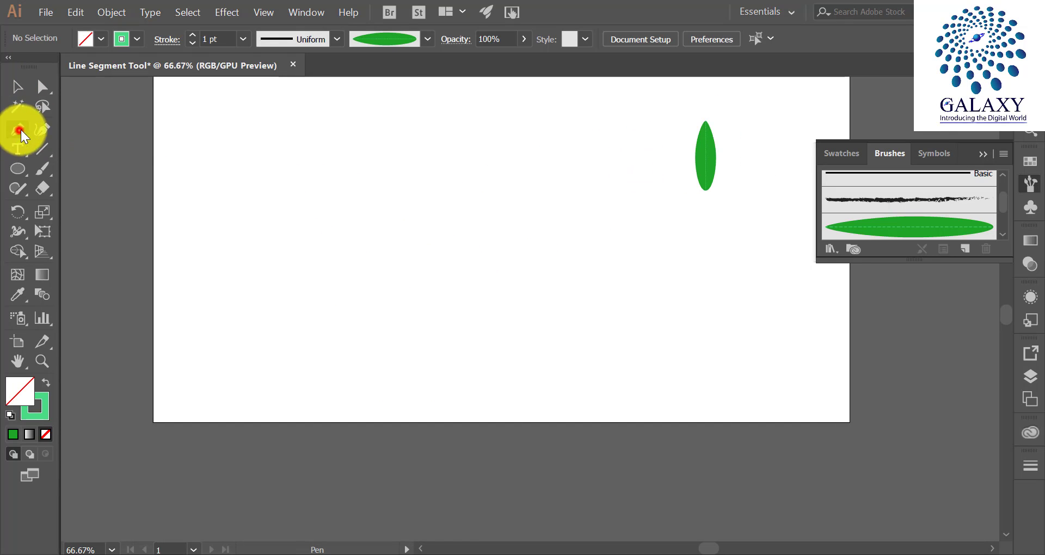
Step: Draw a curved trunk line with the Pen tool, spanning about 750 px from the artboard's upper middle down to its bottom edge
scroll(497, 215, "up", 2)
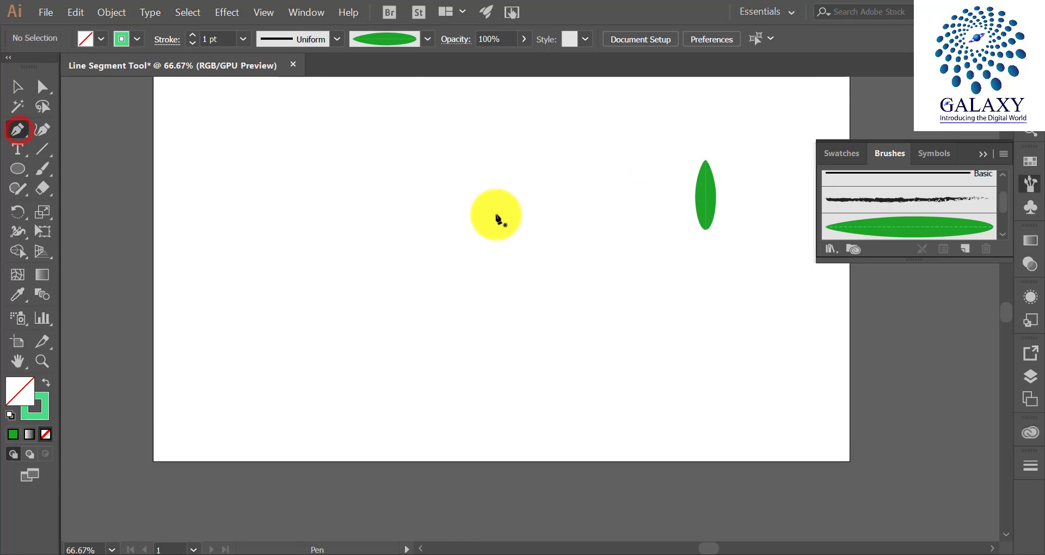
left_click(467, 216)
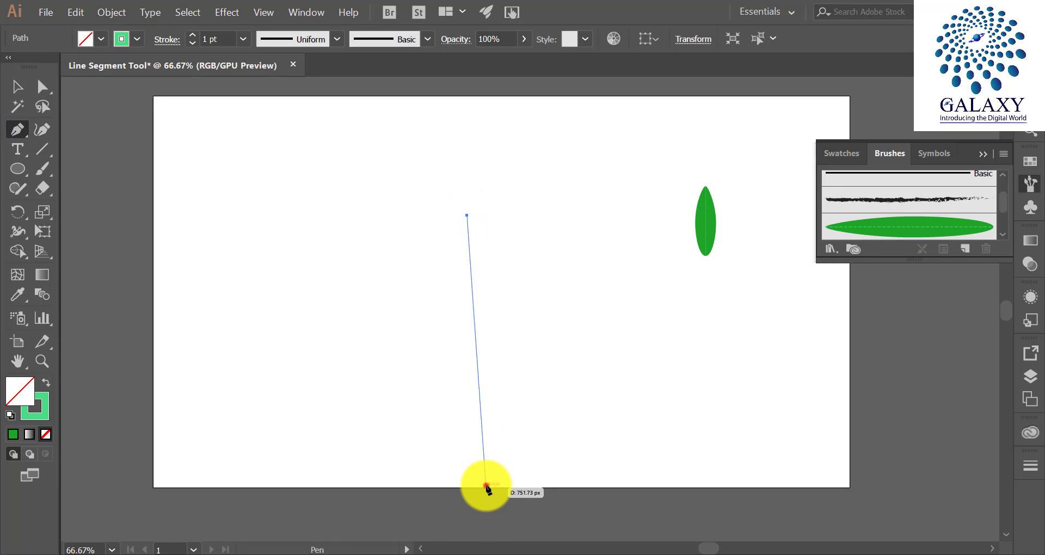
left_click_drag(486, 488, 452, 541)
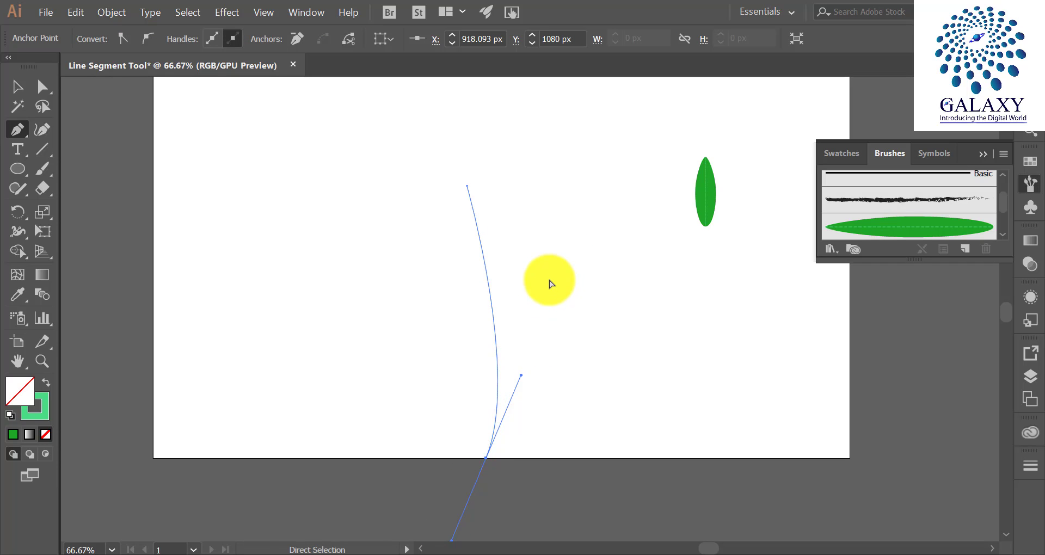
left_click(535, 244, "ctrl")
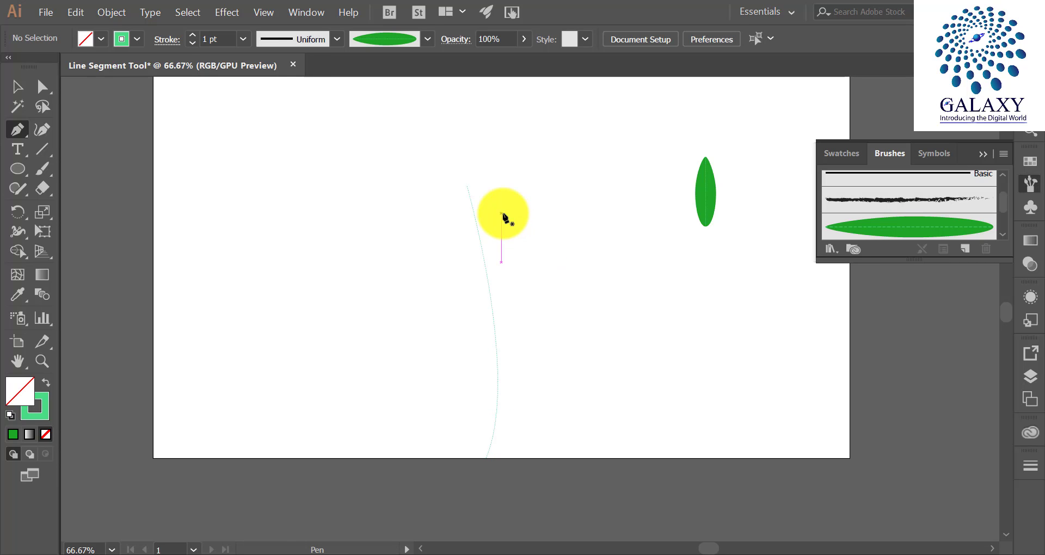
Step: Draw a second, similarly curved trunk line about 760 px long right of the first and shift it slightly closer
left_click(490, 186)
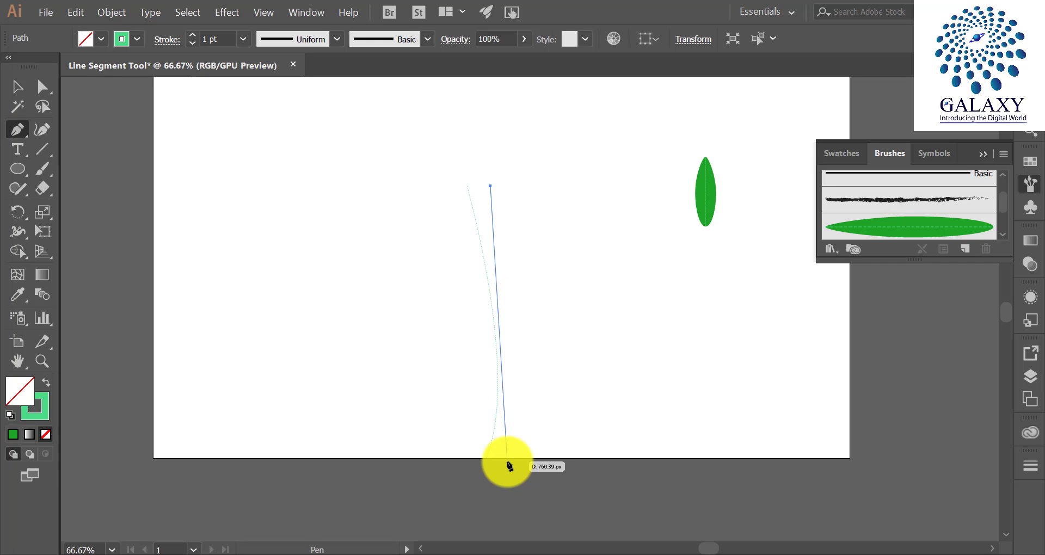
left_click_drag(508, 461, 458, 506)
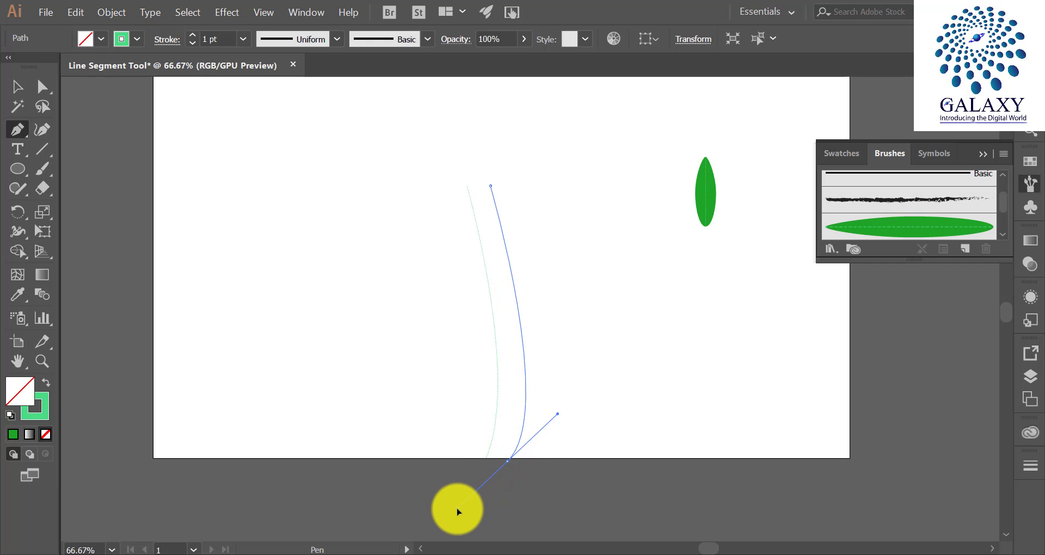
left_click_drag(457, 509, 458, 511)
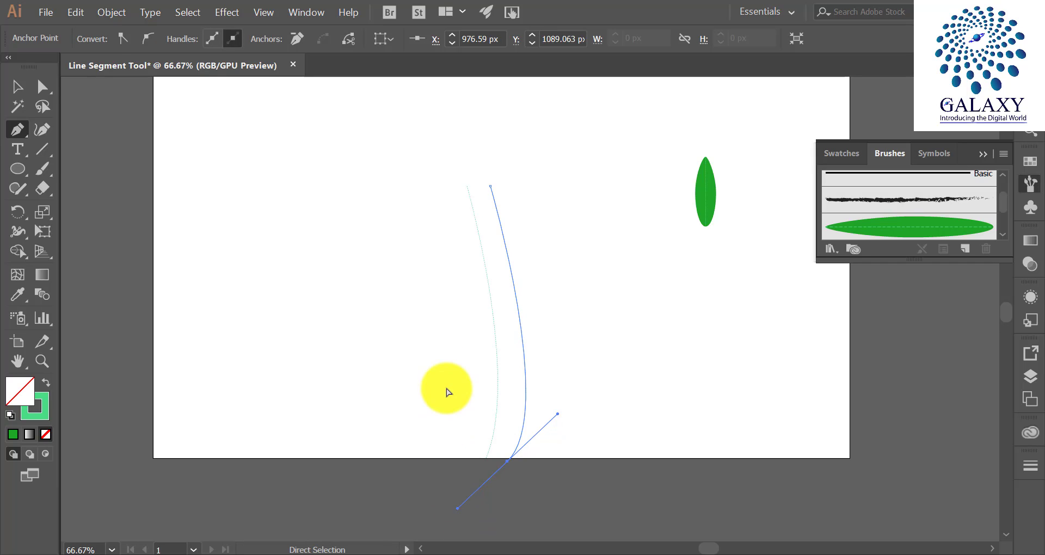
left_click(431, 243, "ctrl")
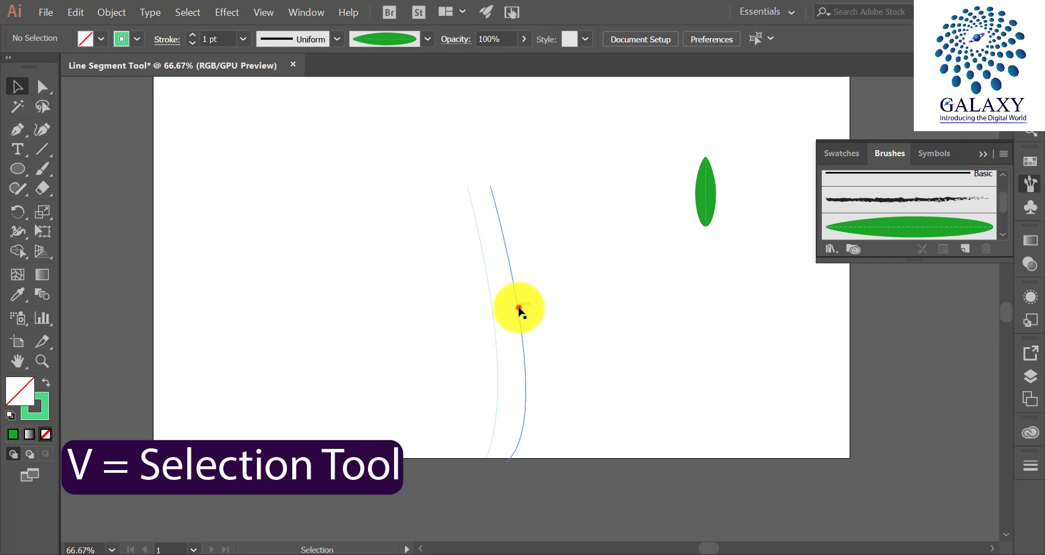
left_click_drag(520, 311, 513, 310)
left_click(530, 301)
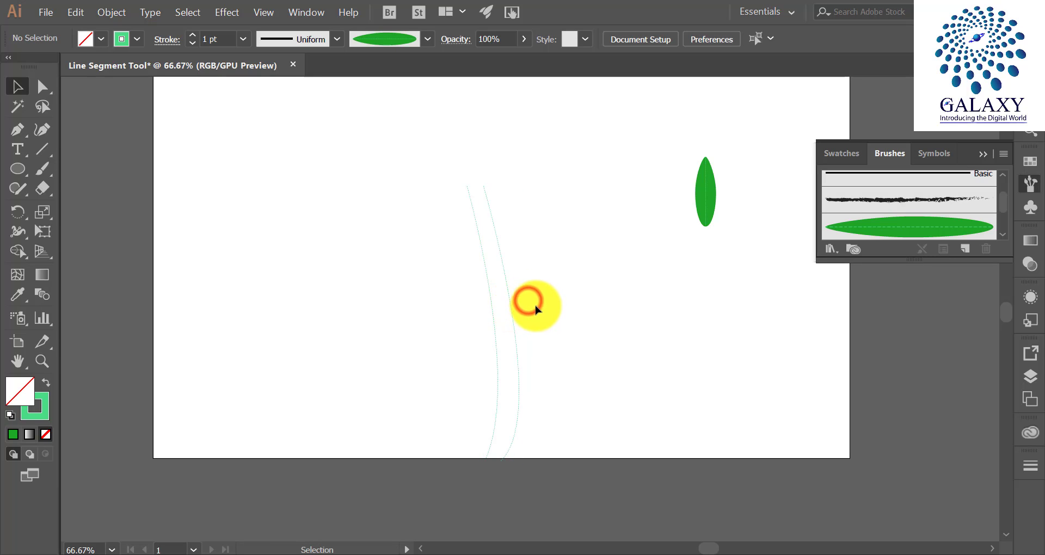
Step: Turn off the dashed line on both trunk curves and set their stroke weight to 2 pt
scroll(552, 231, "up", 2)
scroll(545, 215, "up", 2)
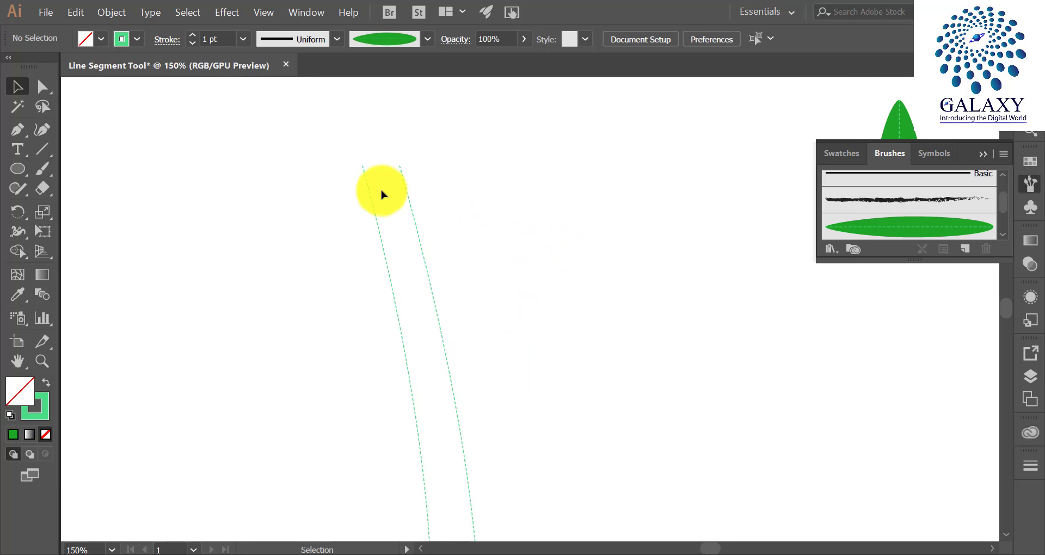
left_click_drag(325, 171, 490, 242)
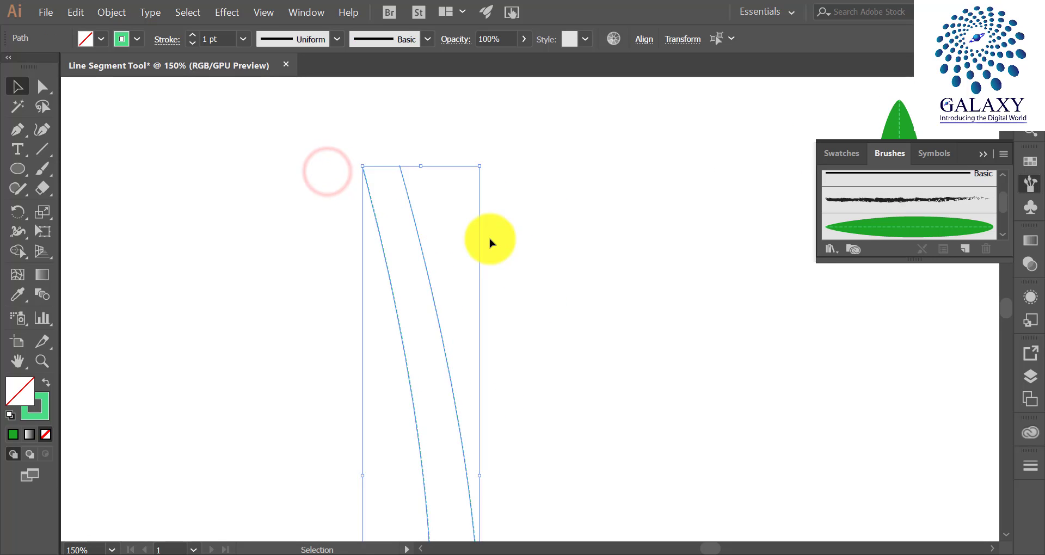
scroll(414, 212, "up", 2)
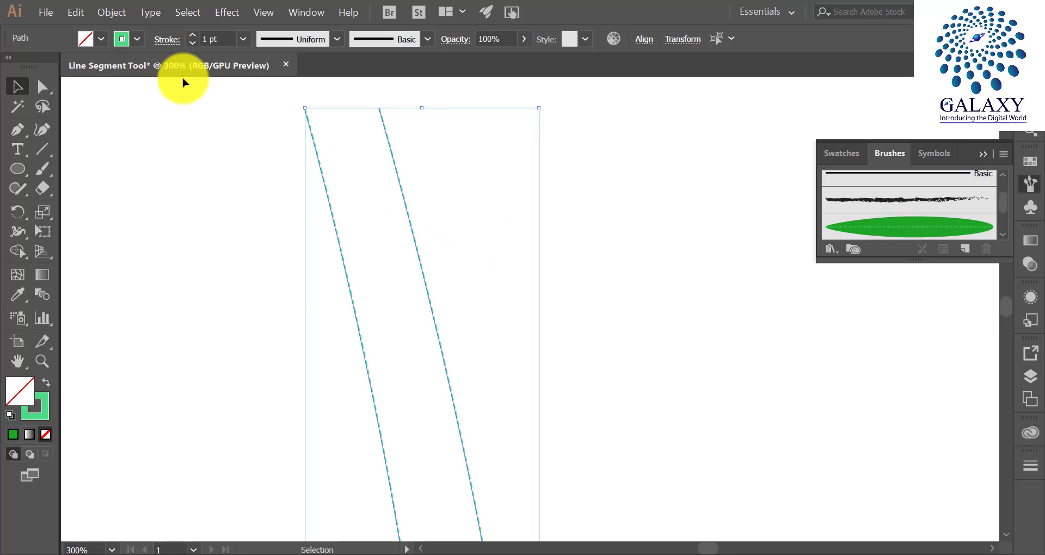
left_click(161, 39)
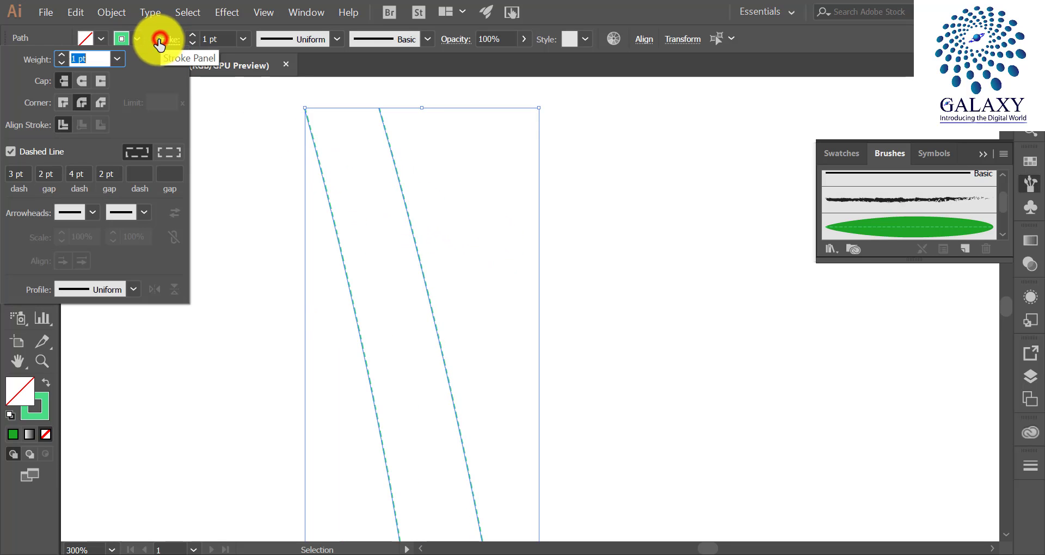
left_click(35, 149)
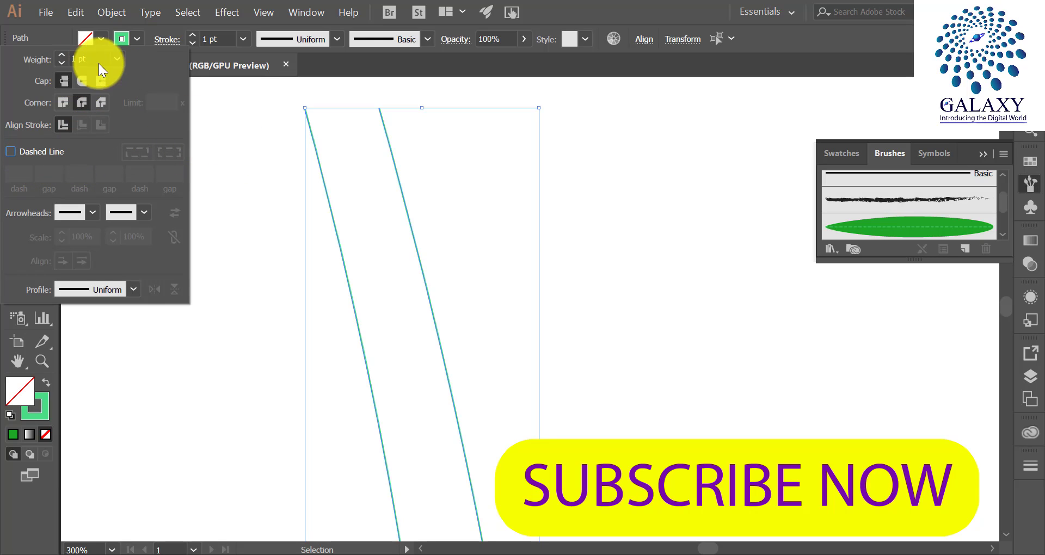
left_click(118, 59)
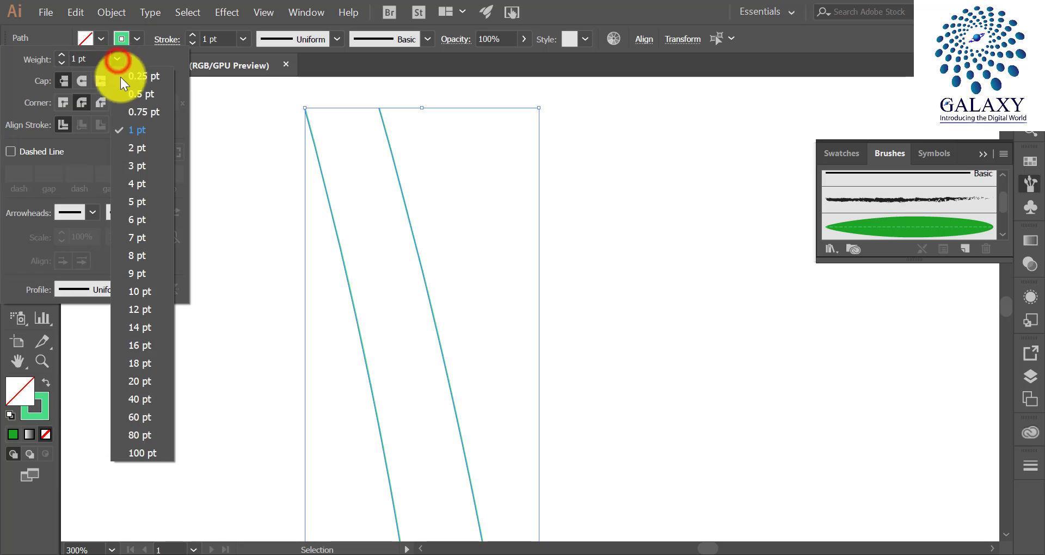
left_click(139, 147)
left_click(260, 155)
Step: Recolour the stroke of both trunk curves to an olive brown with a hue of about 49°
scroll(260, 156, "down", 1)
left_click(245, 167)
left_click_drag(228, 170, 406, 231)
double_click(35, 416)
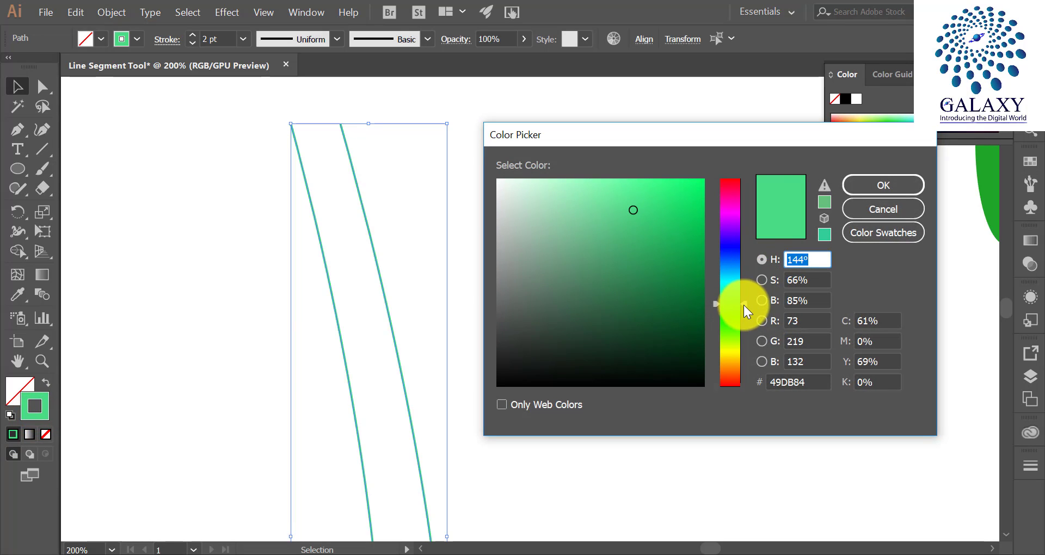
left_click_drag(744, 305, 749, 354)
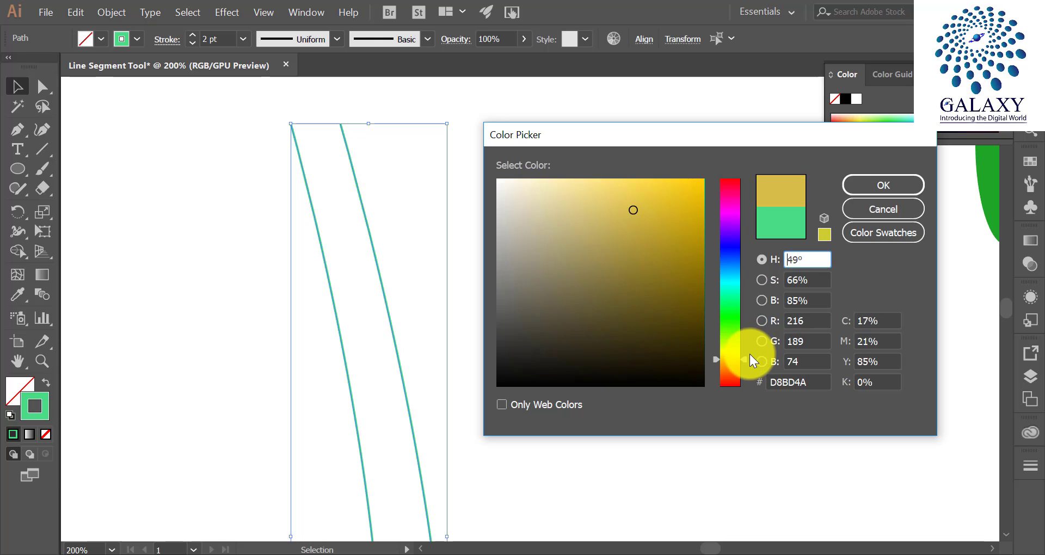
left_click_drag(613, 257, 607, 274)
left_click(866, 194)
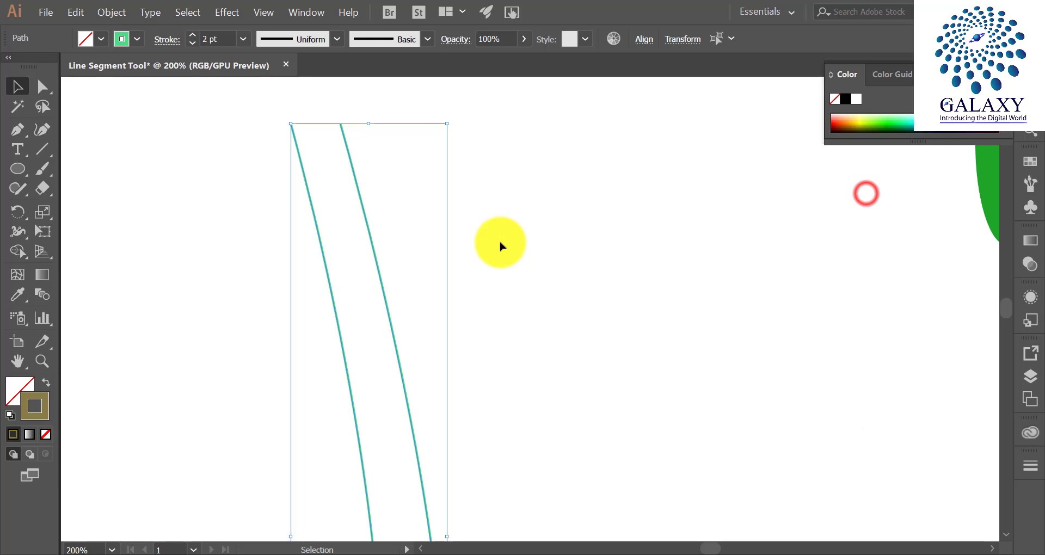
left_click(500, 243)
left_click(612, 223)
Step: Draw a short horizontal line left of the trunk's upper end with the Line Segment tool
scroll(613, 223, "down", 2)
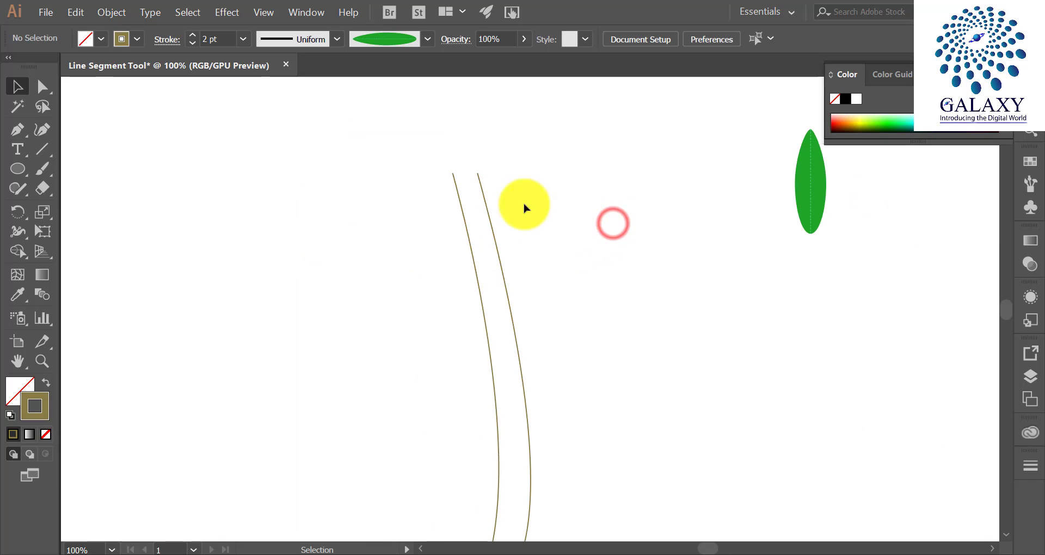
left_click(42, 151)
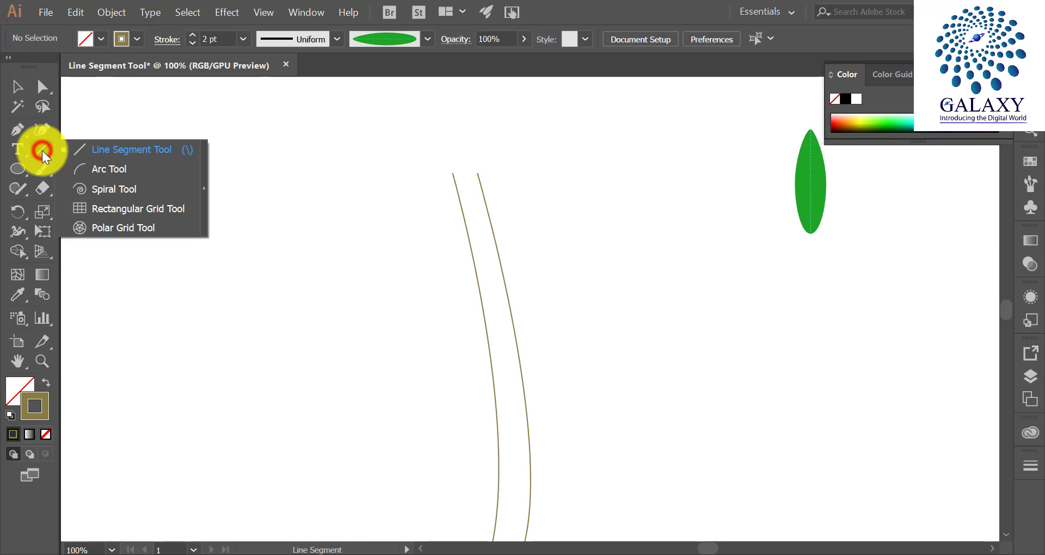
left_click(136, 150)
left_click_drag(199, 149, 282, 150)
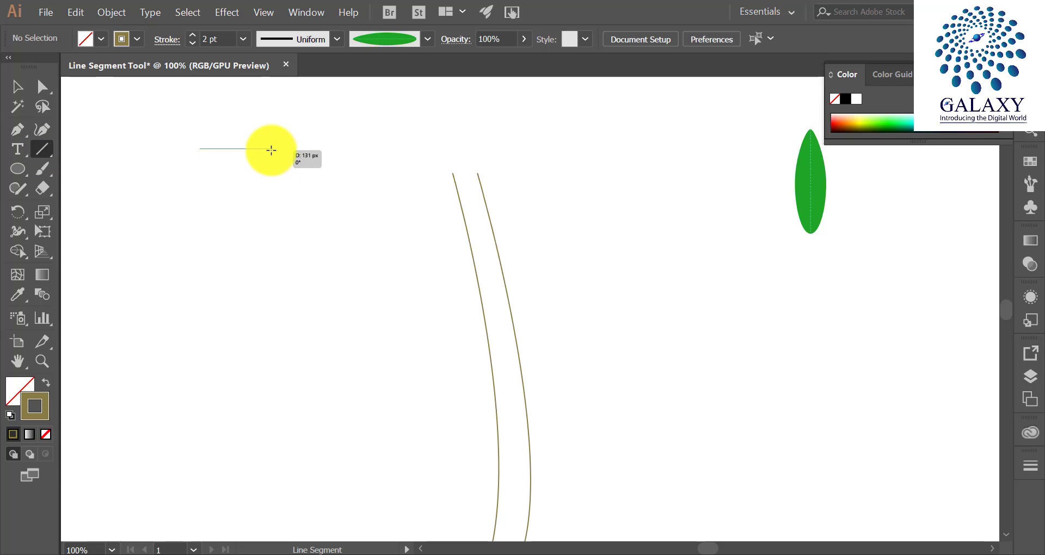
left_click_drag(270, 150, 238, 150)
left_click(14, 89)
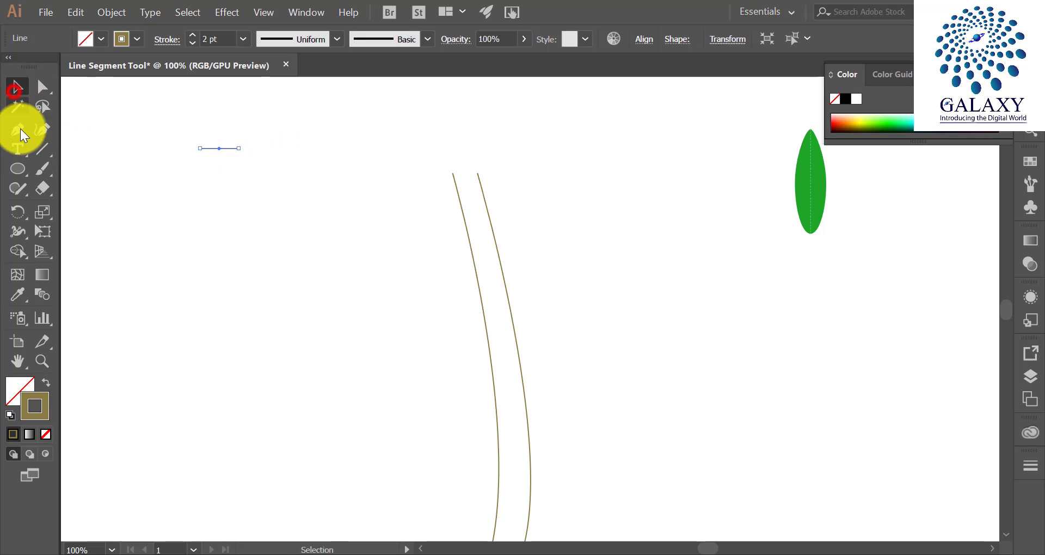
Step: Draw seven more horizontal line segments stacked below the first, growing longer towards the bottom, and deselect them
left_click(41, 148)
left_click(201, 173)
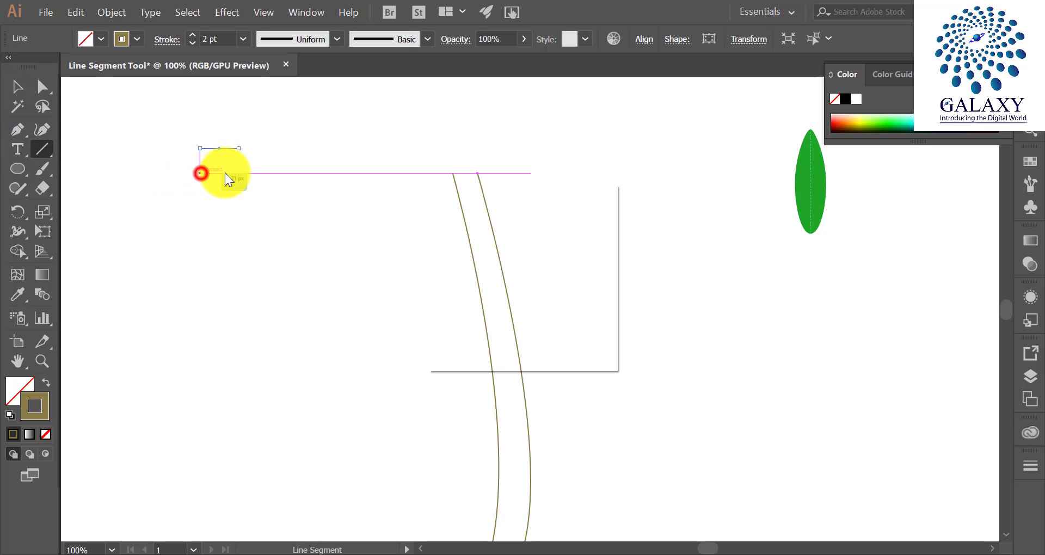
left_click(552, 323)
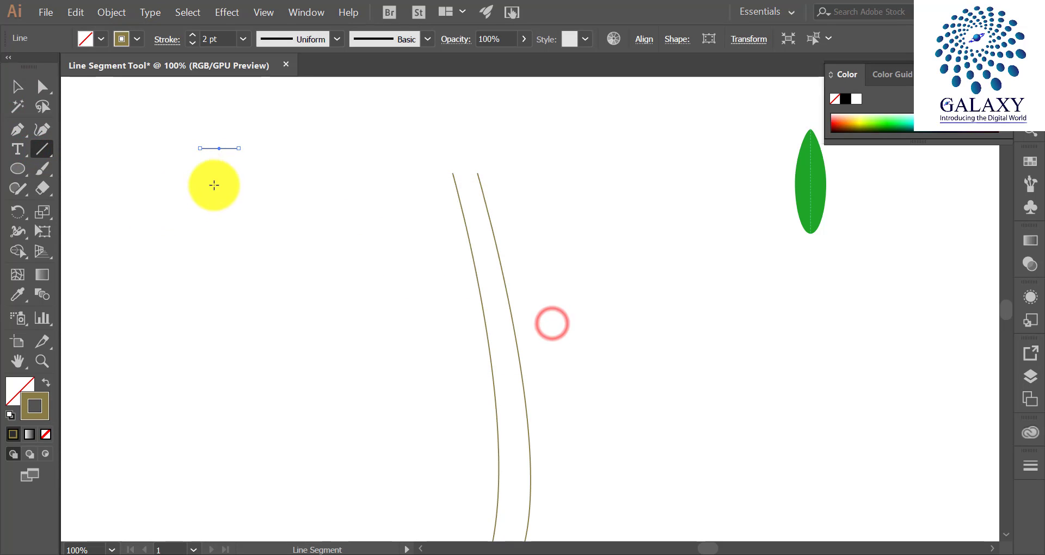
left_click_drag(202, 175, 261, 214)
left_click_drag(208, 234, 261, 233)
left_click_drag(204, 259, 275, 259)
left_click_drag(206, 284, 279, 284)
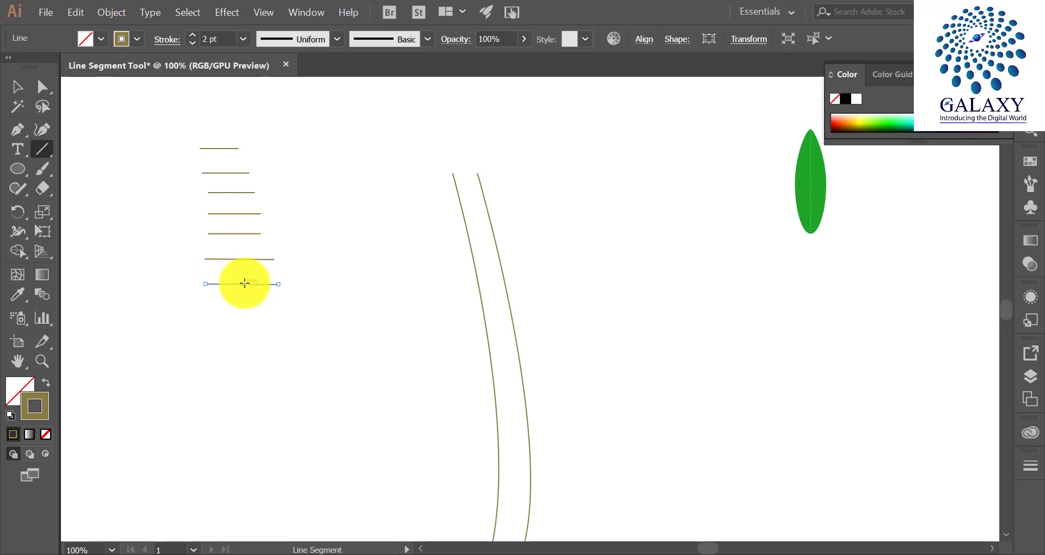
left_click_drag(208, 309, 295, 308)
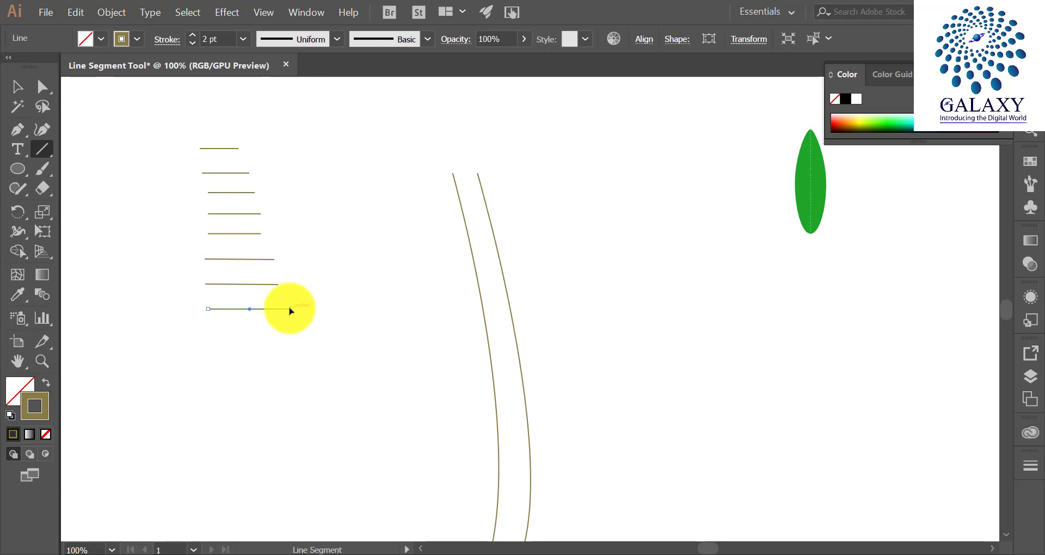
left_click(16, 87)
left_click(131, 130)
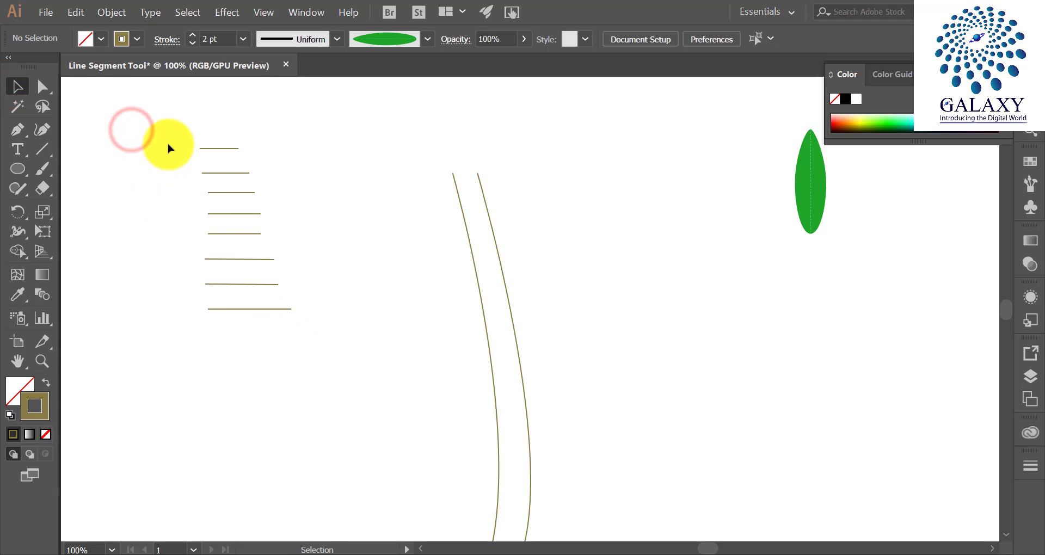
Step: Apply the green leaf art brush to all eight horizontal lines and deselect them
left_click_drag(177, 127, 271, 318)
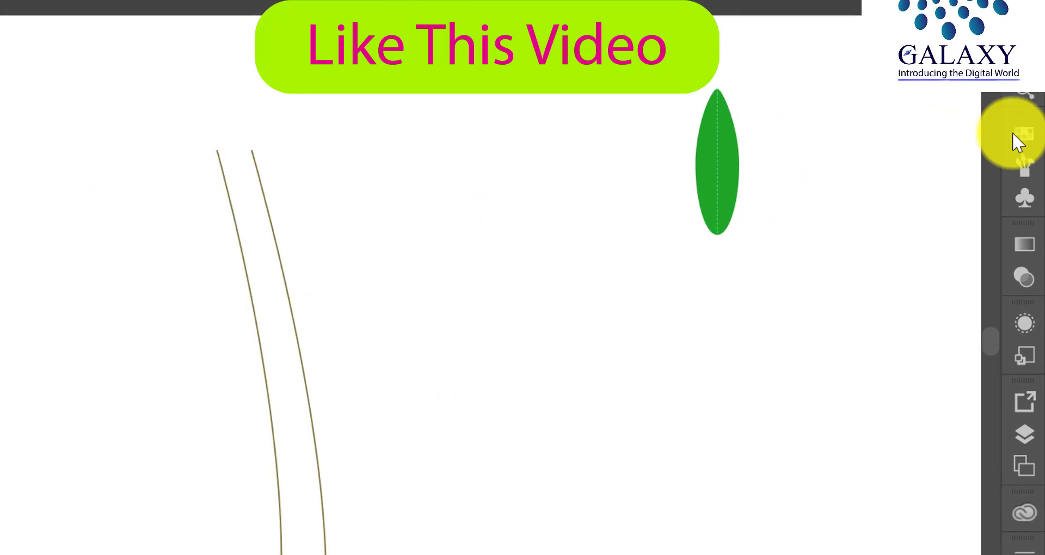
left_click(1021, 134)
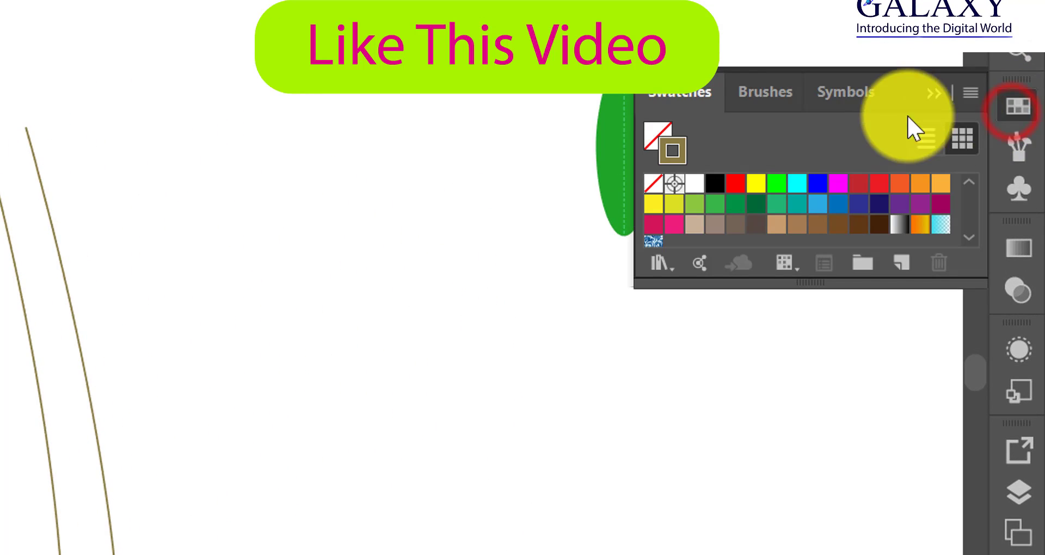
left_click(760, 92)
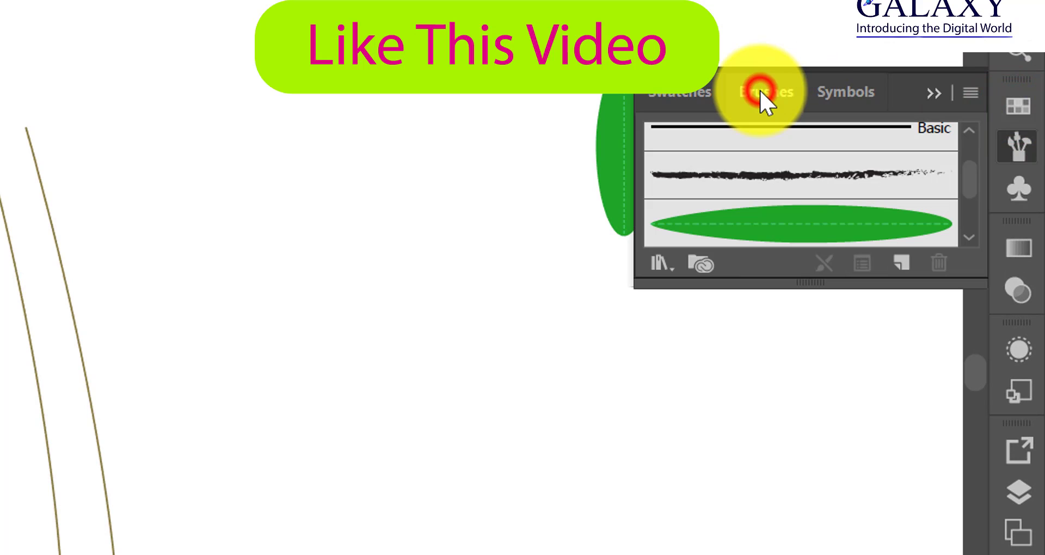
left_click(810, 230)
left_click(294, 193)
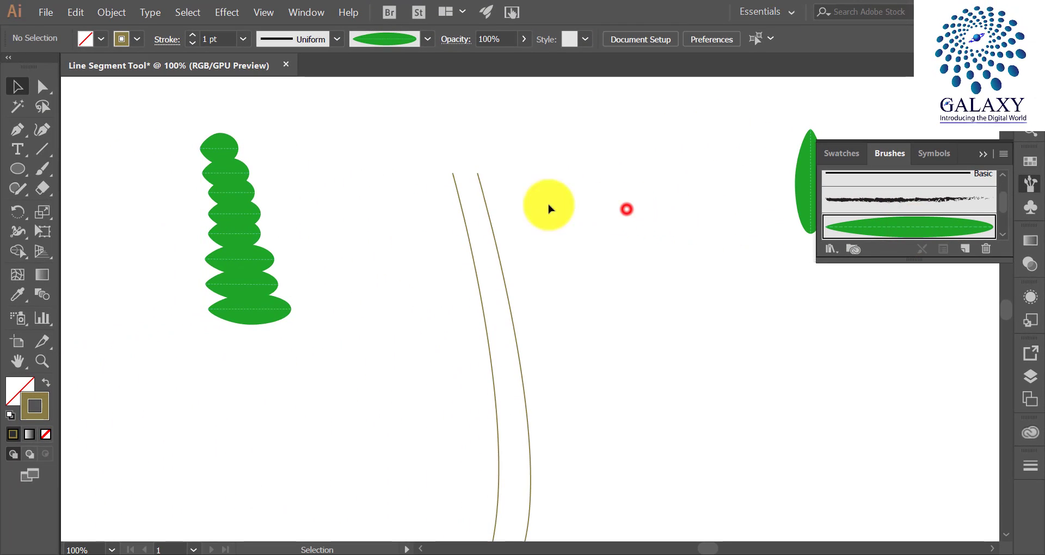
Step: Move the topmost brushed leaf next to the upper end of the trunk, deselect it and collapse the brush list
left_click_drag(203, 166, 421, 145)
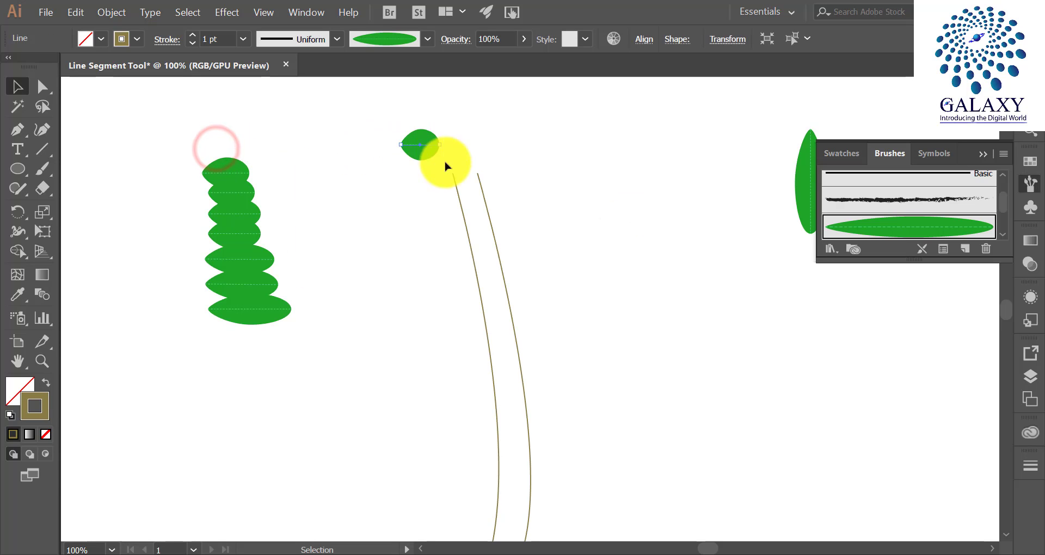
left_click(519, 162)
left_click(983, 158)
left_click(594, 159)
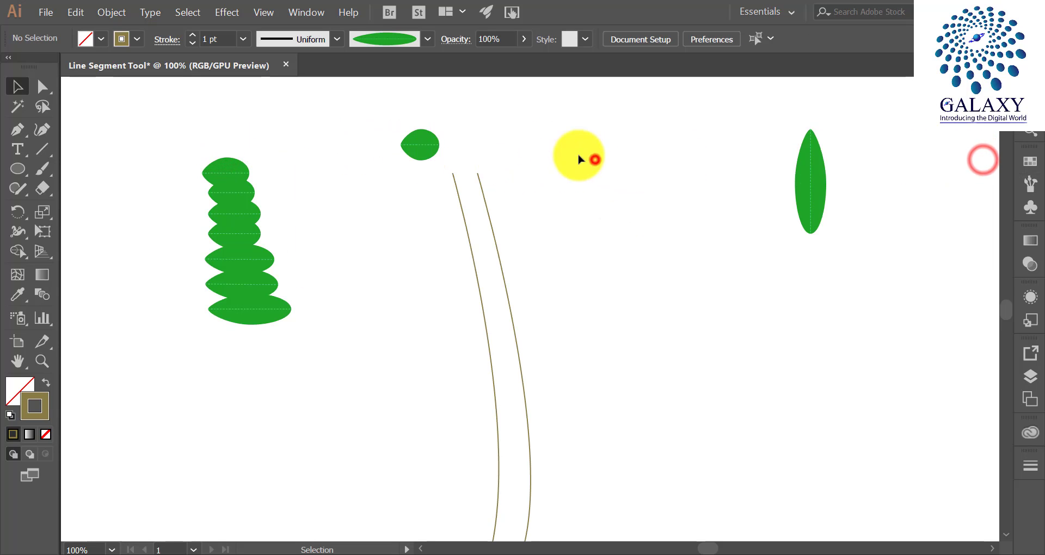
Step: Rotate the smallest leaf to a steep tilt and move it onto the upper end of the trunk
scroll(531, 144, "up", 3)
left_click(296, 163)
scroll(317, 159, "down", 1)
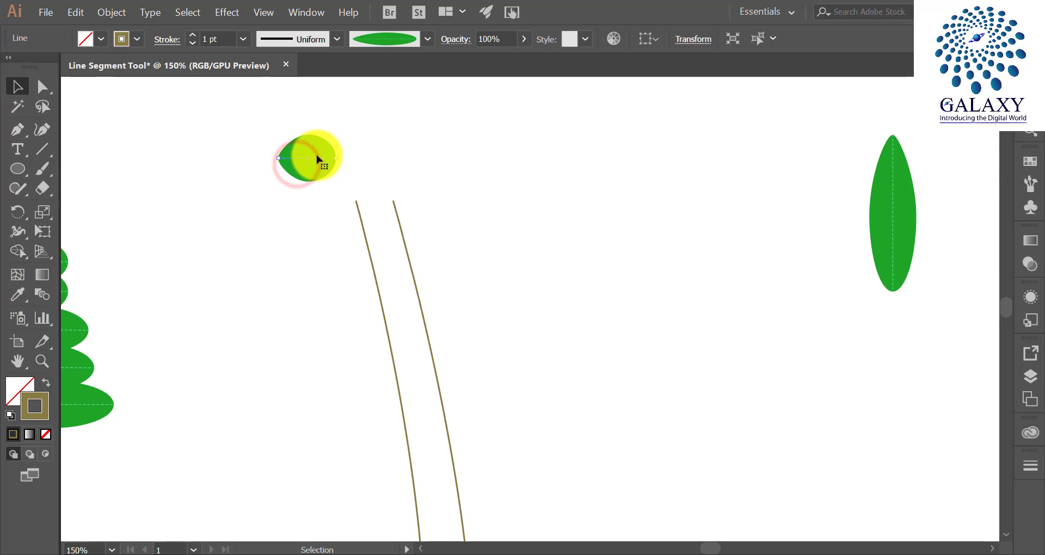
left_click(295, 132)
left_click(306, 145)
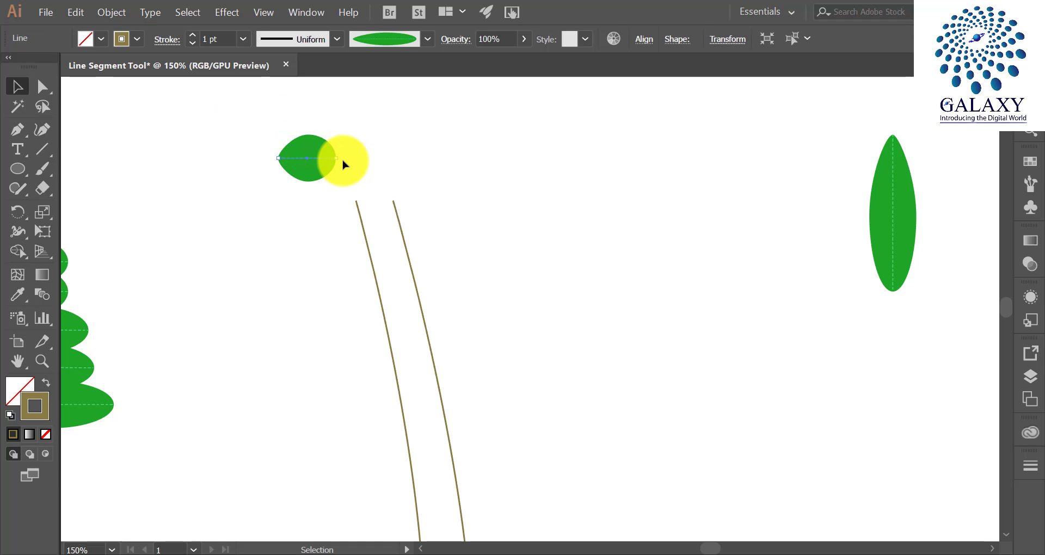
mouse_move(343, 162)
left_mouse_down()
mouse_move(348, 173)
mouse_move(325, 197)
mouse_move(316, 175)
mouse_move(374, 205)
left_mouse_up()
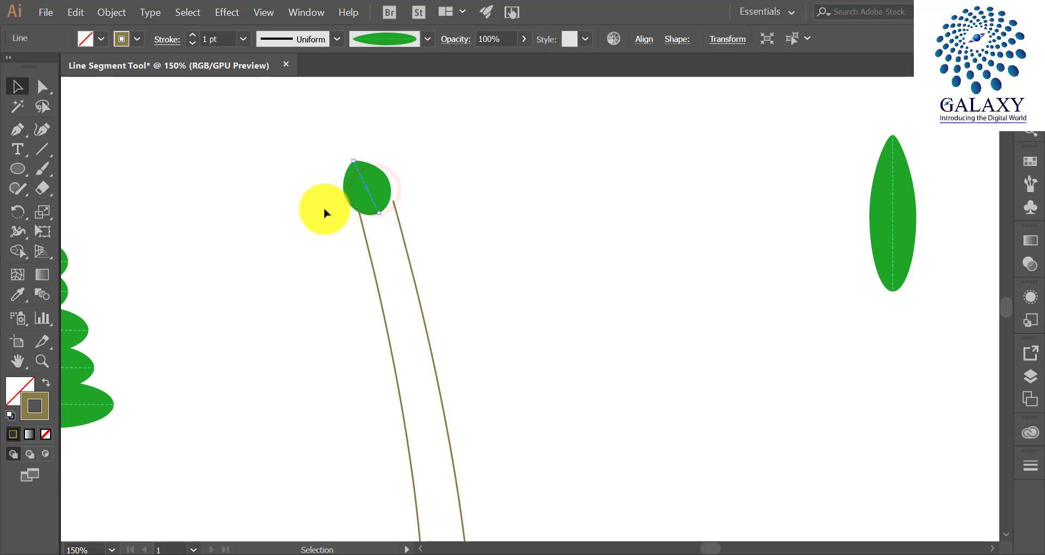
Step: Place the next two leaves on either side of the trunk's upper end, tilting the right-hand one upwards, and deselect
scroll(312, 215, "down", 1)
scroll(283, 220, "left", 3)
left_click_drag(154, 202, 373, 225)
left_click(426, 218)
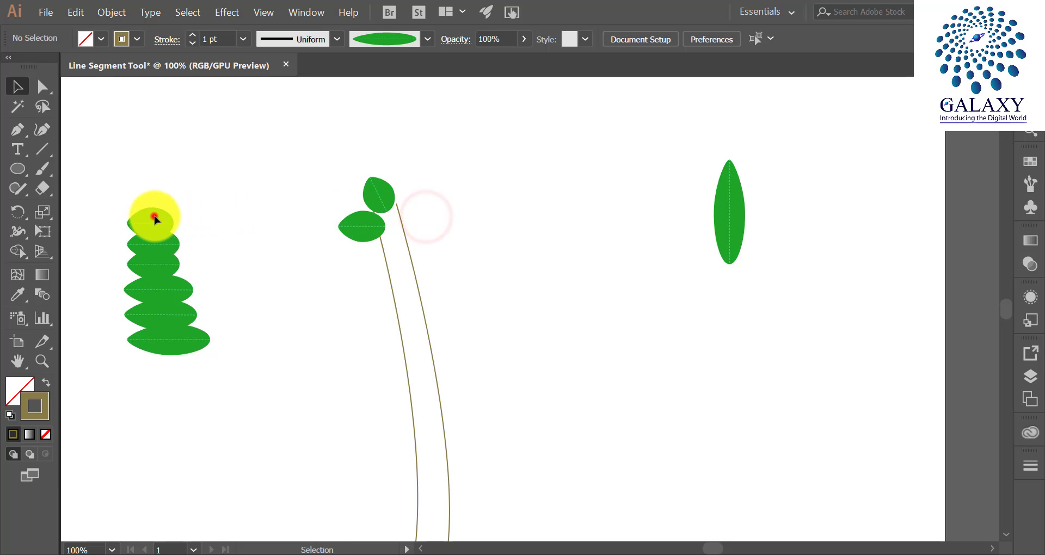
left_click_drag(154, 217, 403, 219)
left_click(508, 195)
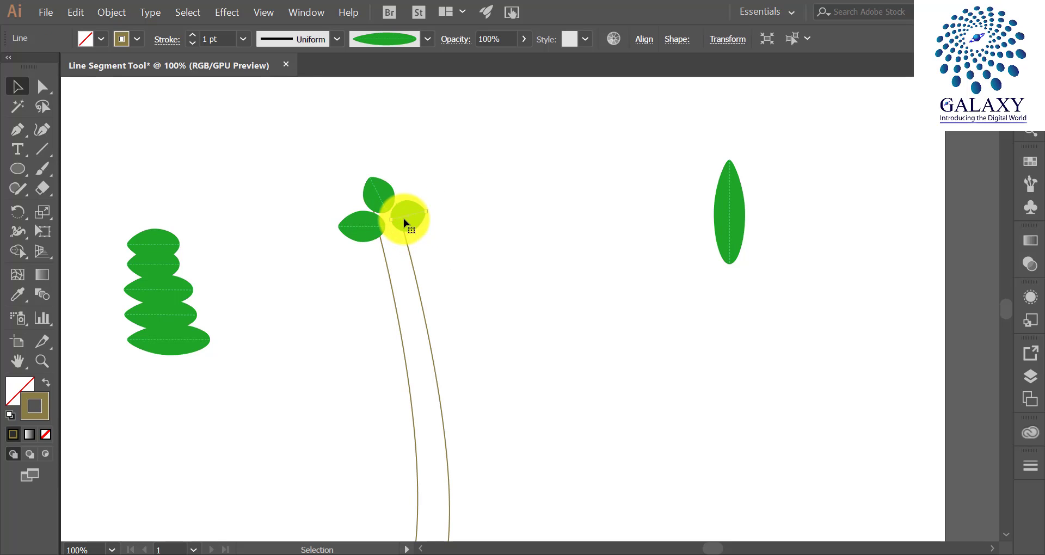
Step: Place the next two stacked leaves as a second pair along the trunk, tilting the right-hand one upwards, and deselect
left_click(168, 238)
left_click_drag(167, 238, 381, 263)
left_click_drag(162, 259, 420, 271)
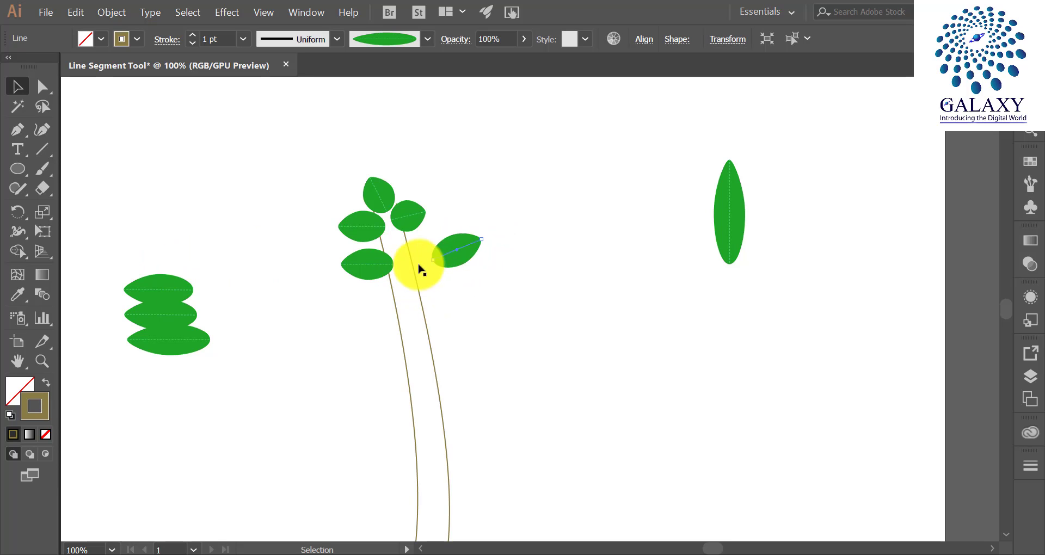
left_click_drag(467, 248, 432, 252)
left_click(447, 266)
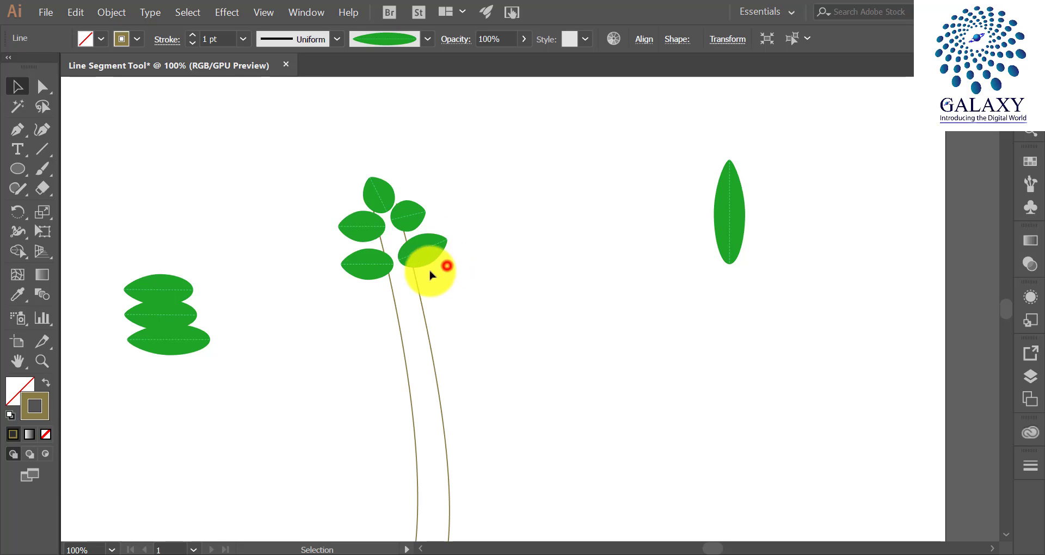
Step: Place the next two longer leaves as a third pair along the trunk, both tilted upwards to the right, and deselect
left_click_drag(165, 287, 364, 305)
left_click(275, 280)
left_click_drag(156, 310, 440, 330)
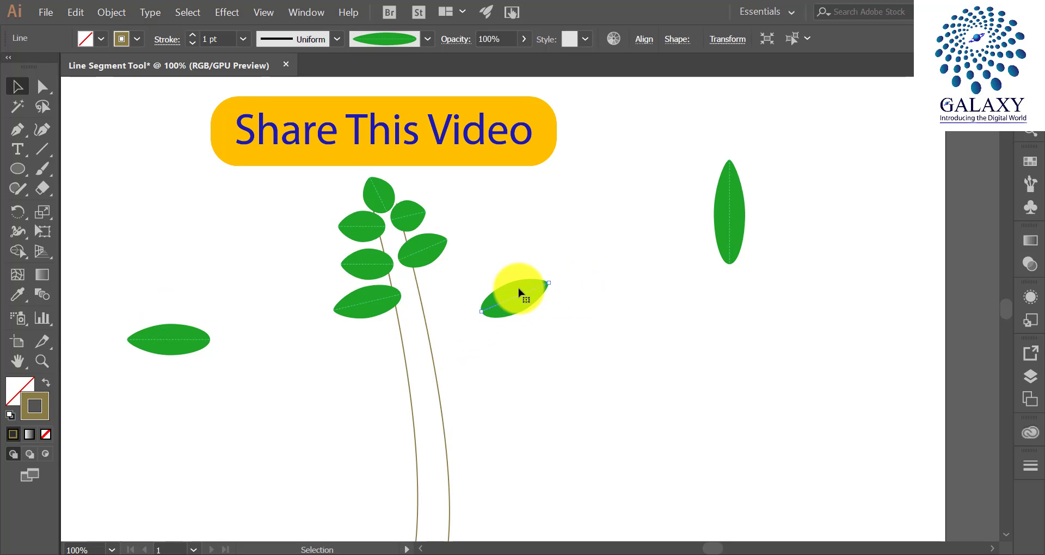
left_click_drag(520, 294, 452, 273)
left_click(525, 282)
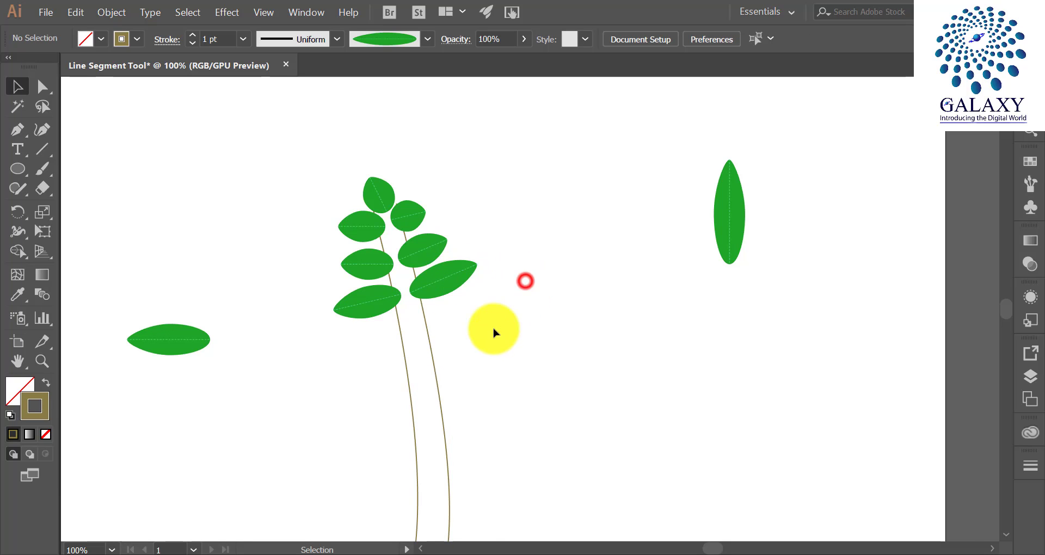
Step: Tilt the last leaf, place it lowest on the trunk's left line and duplicate it directly below
left_click(168, 343)
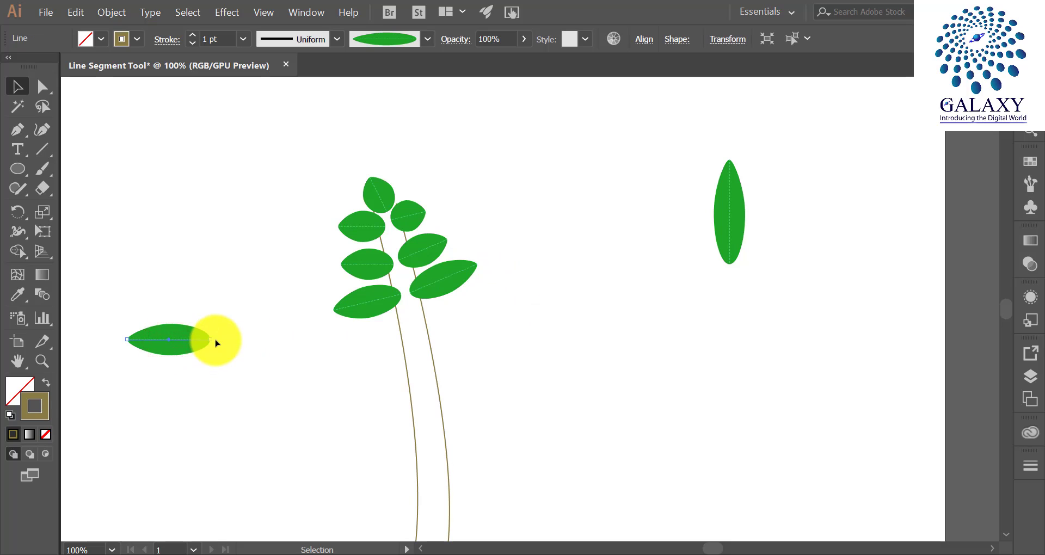
left_click_drag(216, 343, 379, 332)
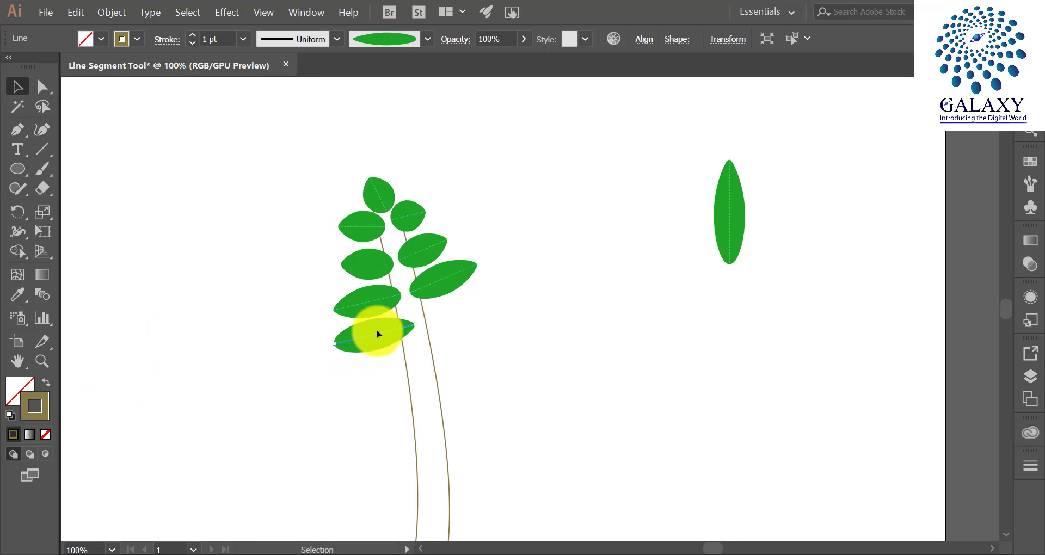
scroll(379, 333, "down", 3)
left_click_drag(384, 280, 397, 319)
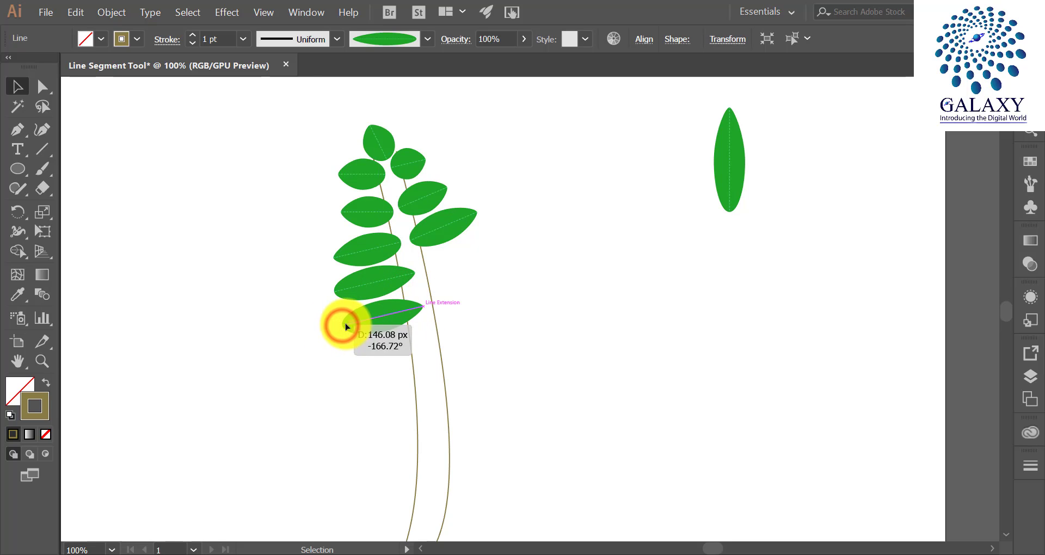
Step: Duplicate the leaf down the trunk's left line to its lower end, tilting the lowest copies downwards to the right
left_click_drag(377, 321, 368, 431)
key("ctrl+minus")
key("ctrl+plus")
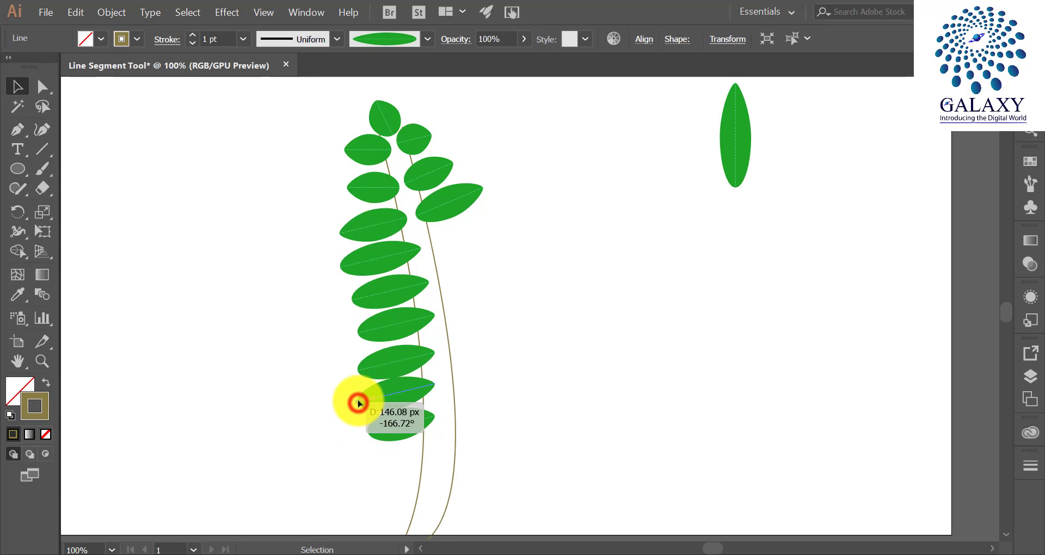
left_click_drag(358, 403, 443, 412)
scroll(375, 411, "down", 2)
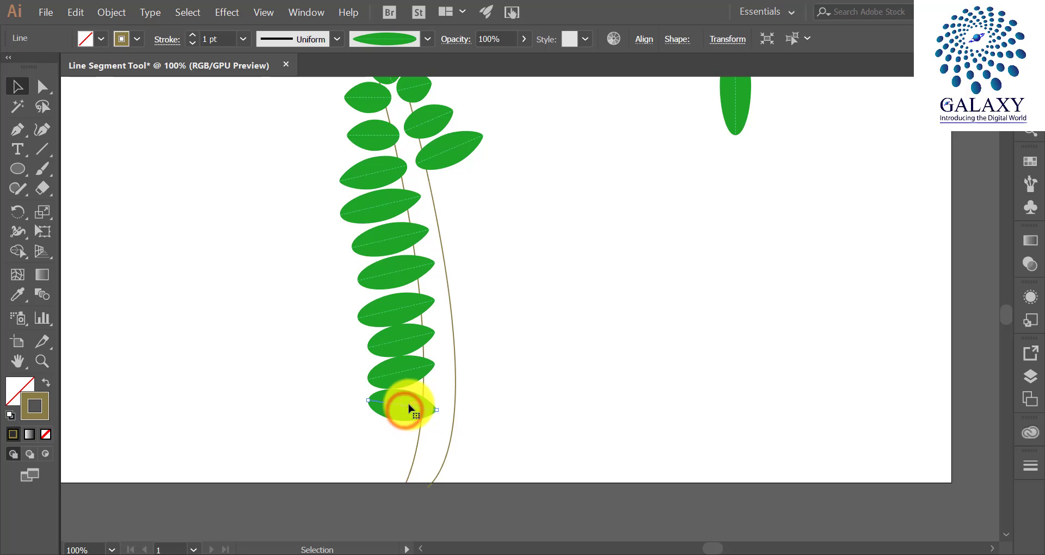
left_click_drag(410, 415, 390, 473)
scroll(436, 345, "up", 3)
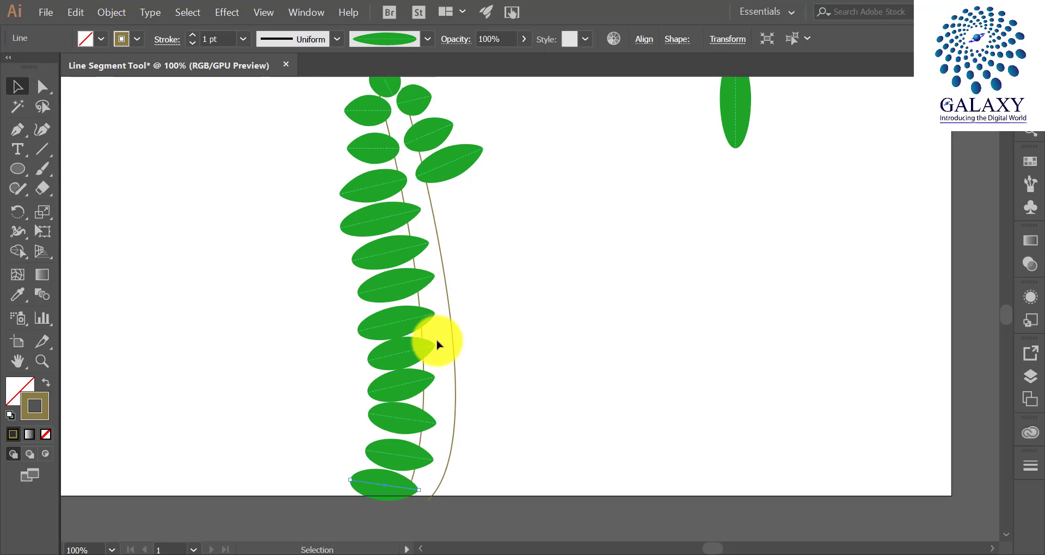
Step: Duplicate the lowest right-hand leaf down the trunk's right line, adjusting tilts to follow the curve, and deselect
left_click_drag(444, 218, 456, 274)
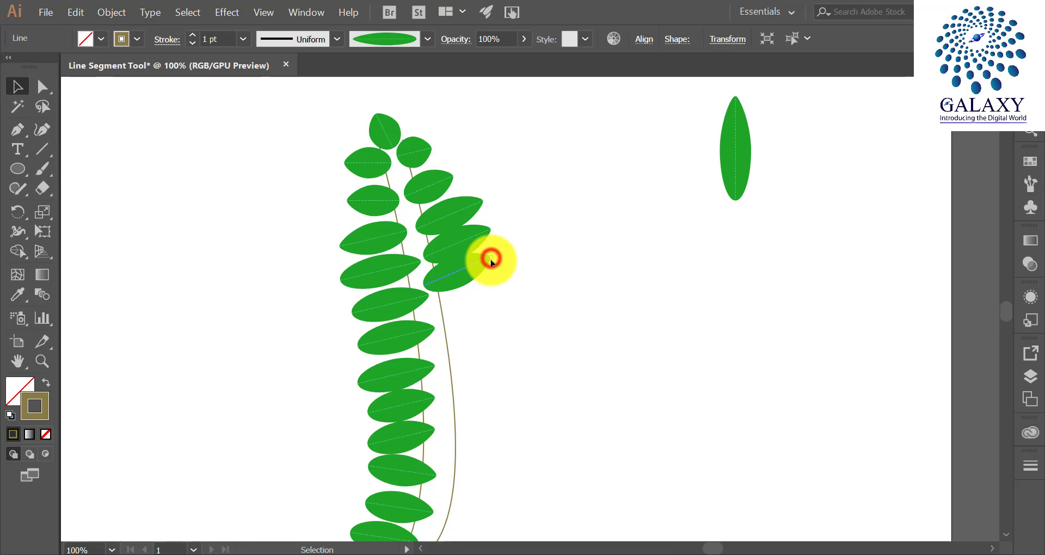
left_click_drag(491, 260, 484, 311)
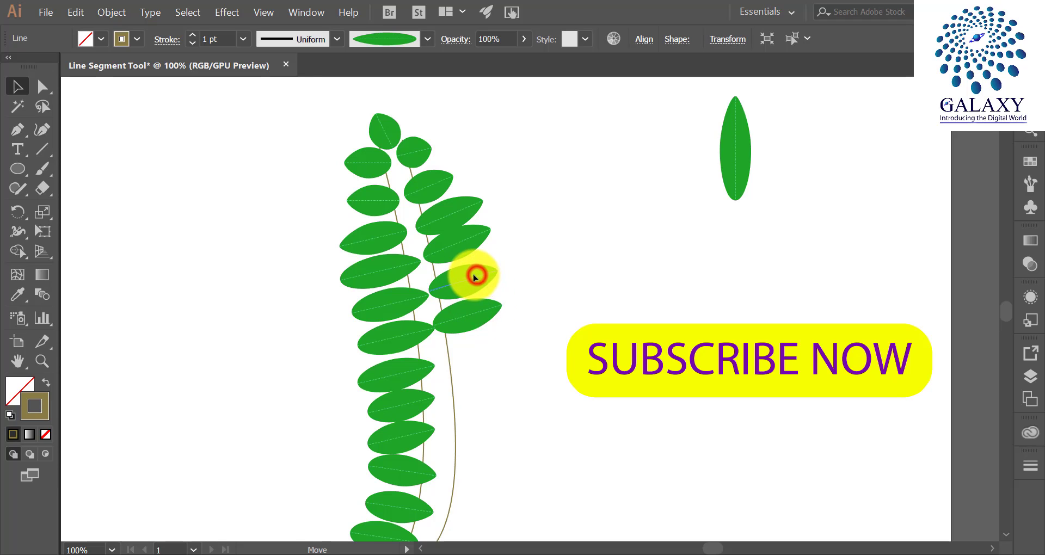
left_click_drag(475, 277, 480, 369)
scroll(472, 365, "down", 1)
scroll(474, 336, "down", 1)
scroll(479, 355, "down", 2)
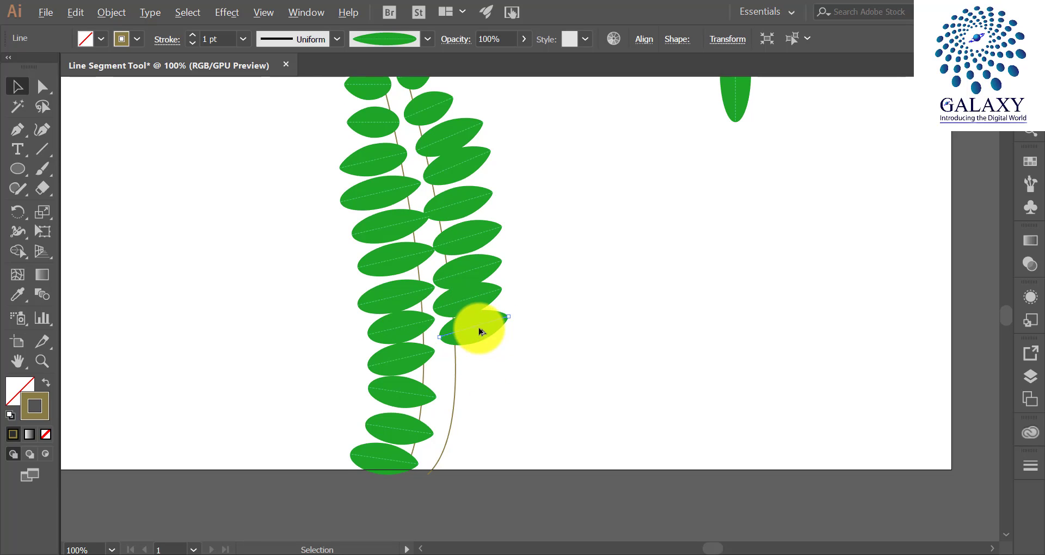
left_click_drag(479, 329, 474, 428)
left_click(566, 410)
Step: Select all the leaves along both trunk lines, without the trunk, and group them
scroll(551, 305, "up", 3)
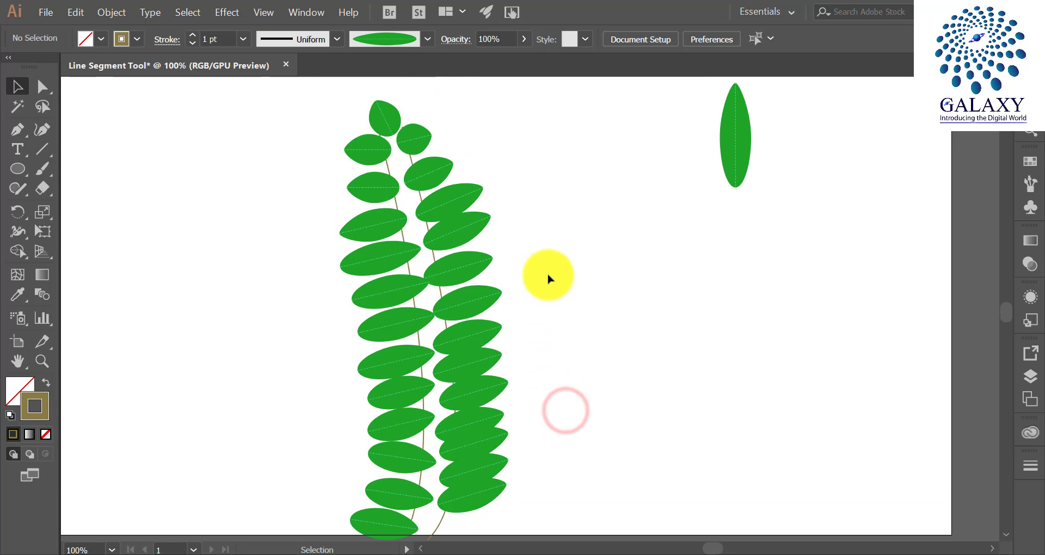
left_click_drag(468, 144, 533, 515)
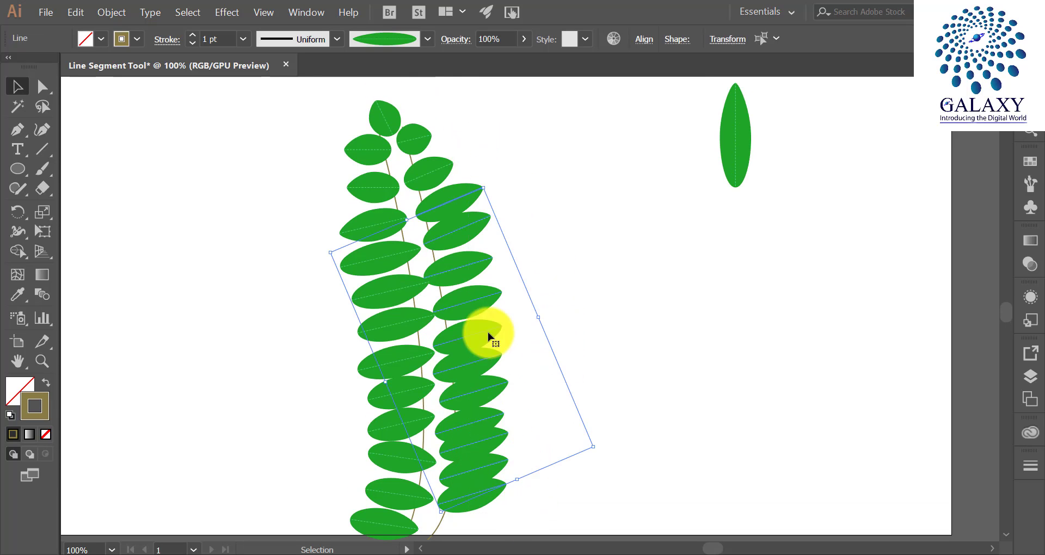
scroll(468, 245, "up", 1)
left_click(440, 189, "shift")
left_click(417, 161, "shift")
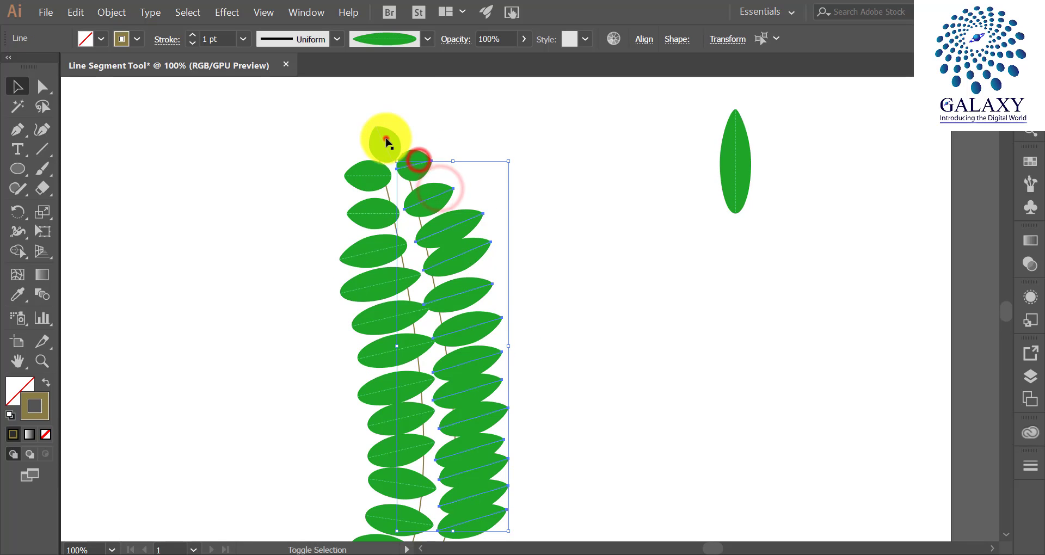
left_click(386, 142, "shift")
left_click(368, 176, "shift")
left_click(369, 221, "shift")
left_click(374, 257, "shift")
left_click(380, 286, "shift")
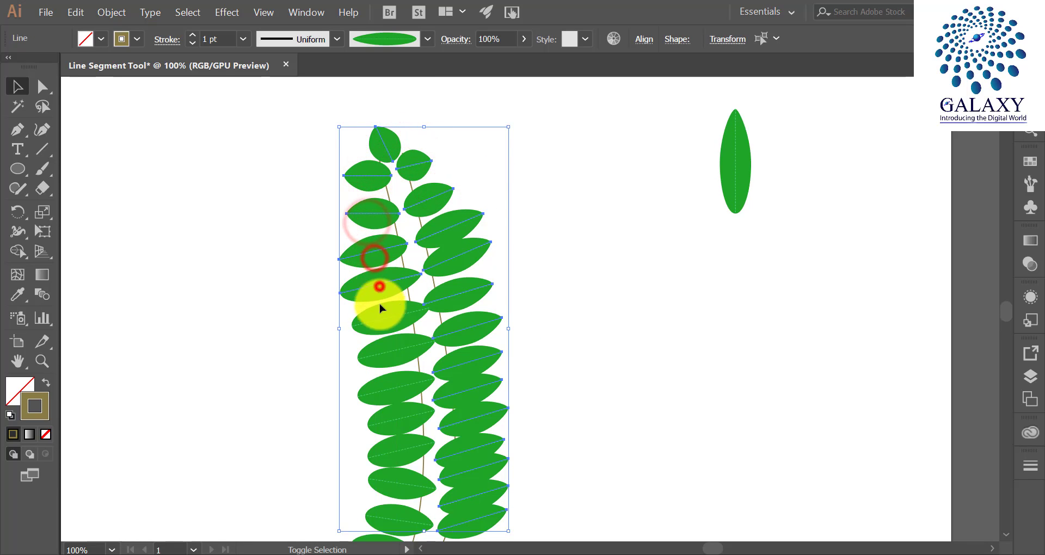
left_click(381, 319, "shift")
left_click(385, 351, "shift")
left_click(390, 389, "shift")
left_click(394, 418, "shift")
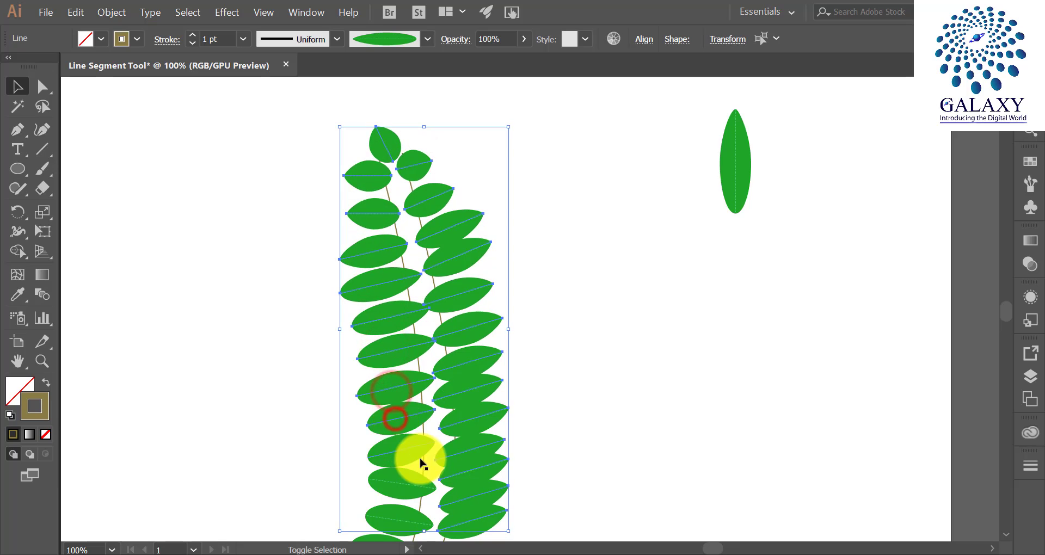
left_click(403, 454, "shift")
left_click(397, 490, "shift")
scroll(396, 485, "down", 5)
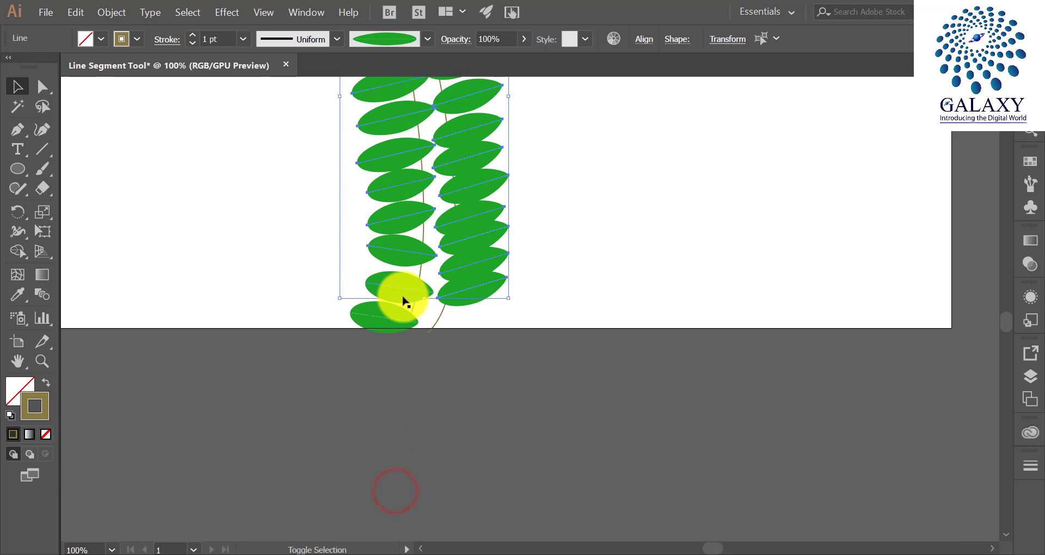
left_click(386, 314, "shift")
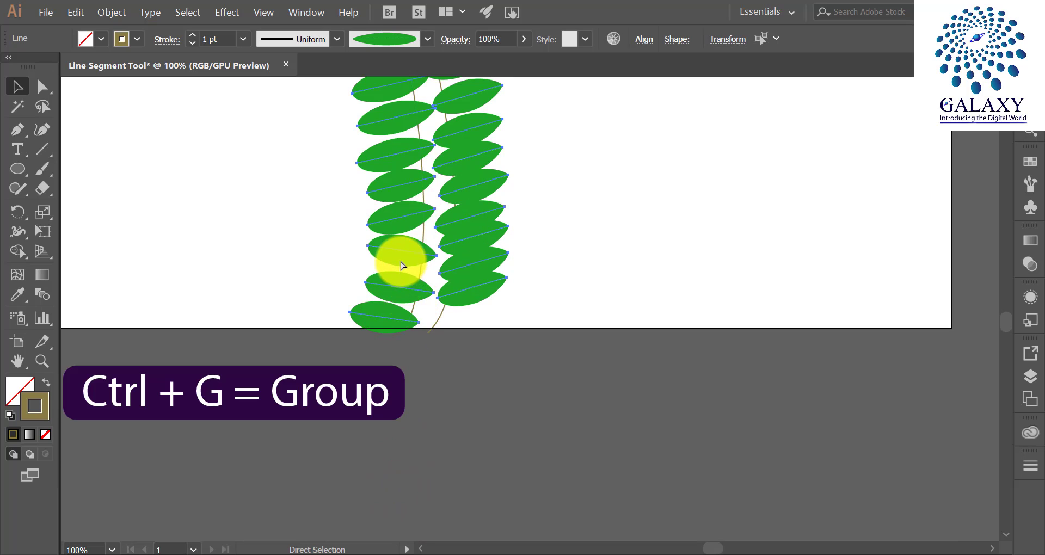
right_click(402, 247)
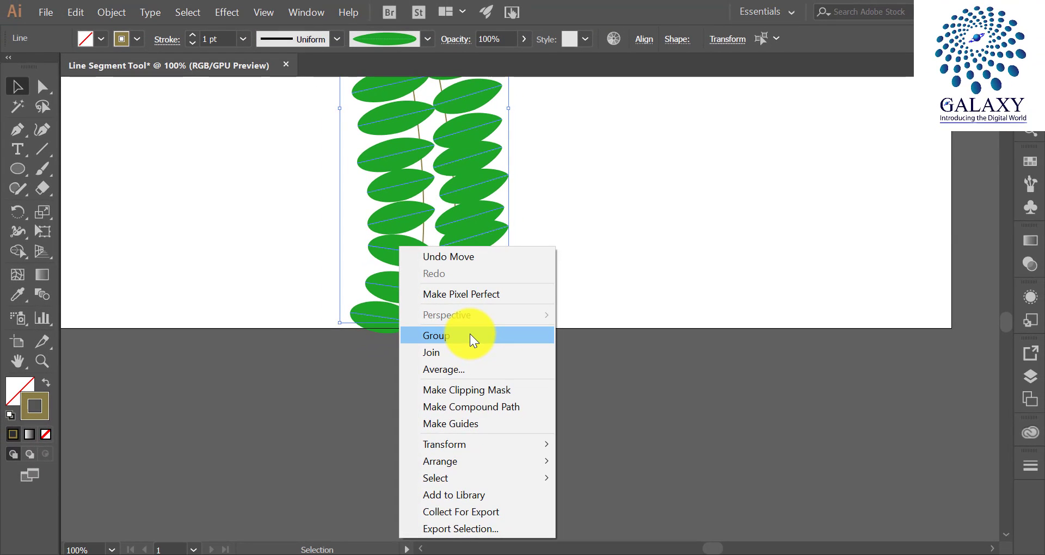
left_click(469, 335)
scroll(478, 303, "up", 3)
left_click(645, 255)
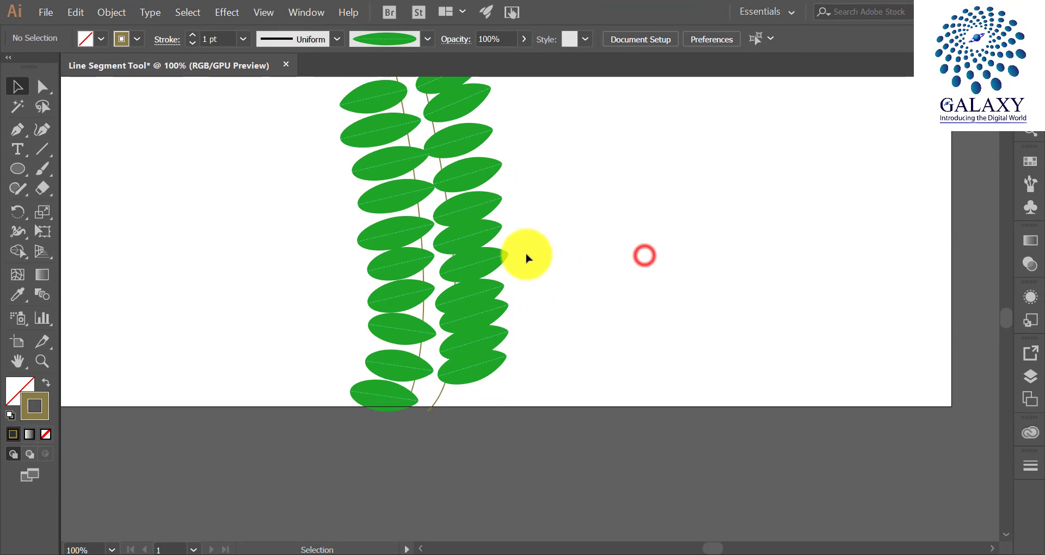
Step: Lock the grouped leaves
left_click(459, 205)
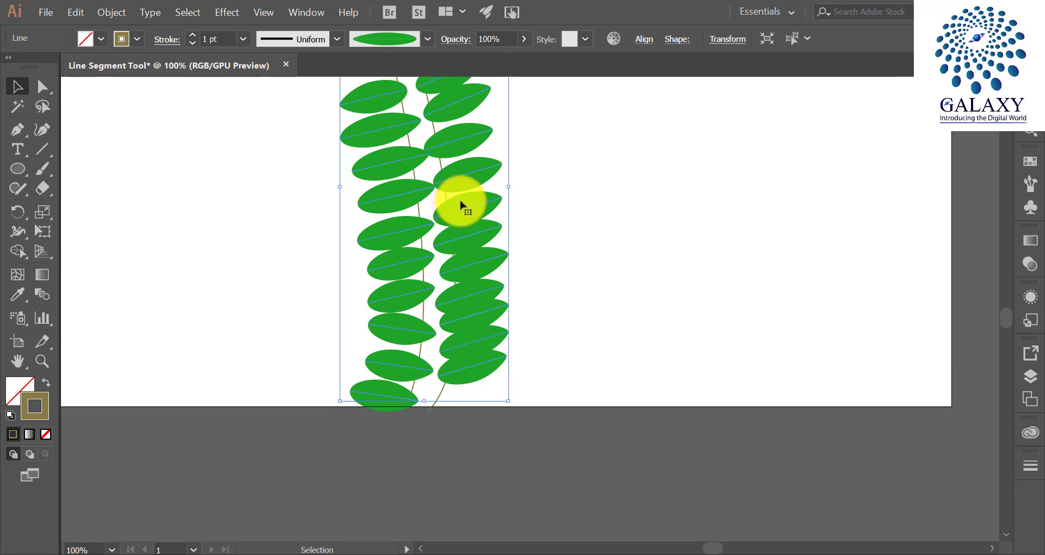
scroll(483, 196, "up", 3)
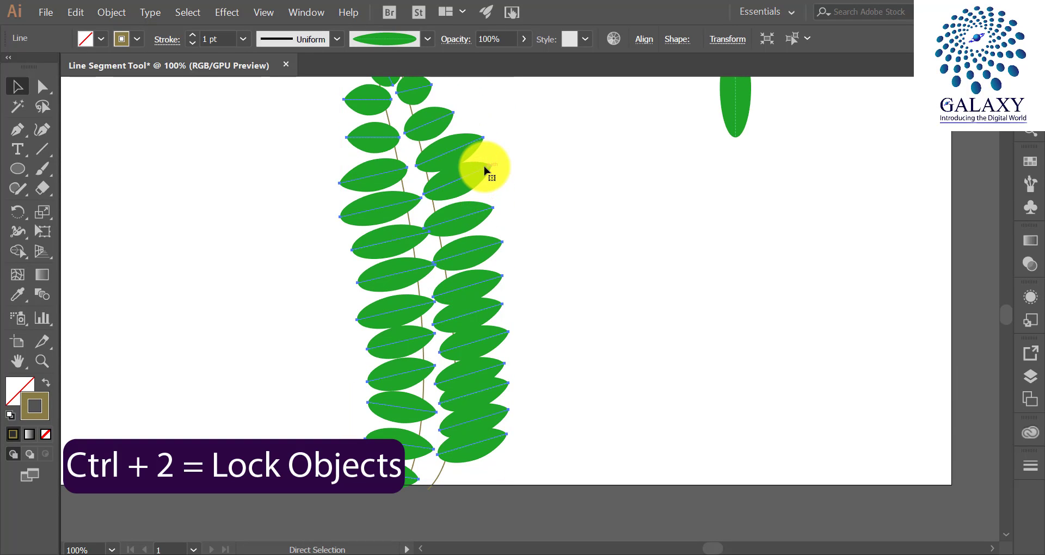
left_click(546, 193)
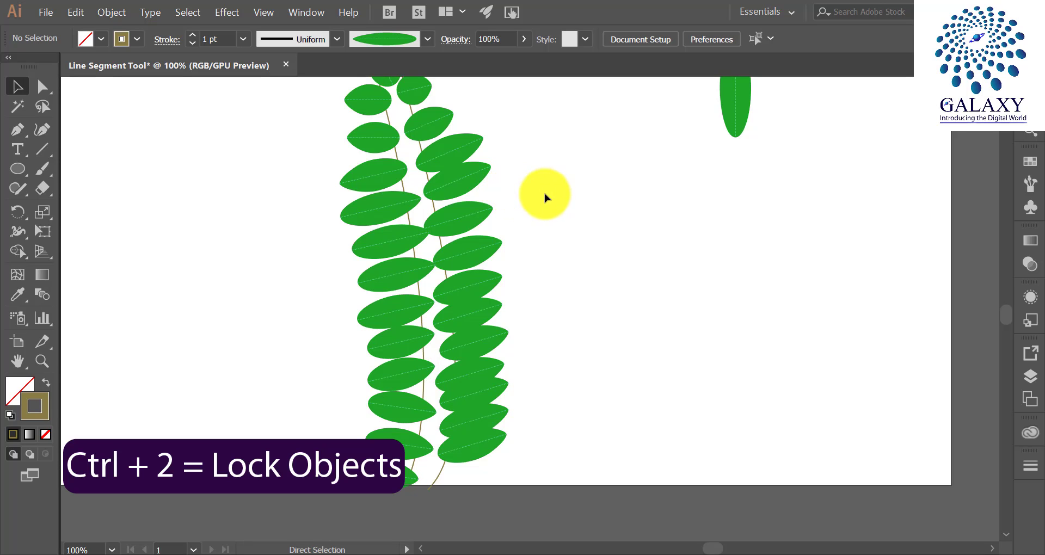
Step: Select both trunk lines and connect their upper ends with a straight Pen tool segment
scroll(500, 180, "up", 3)
left_click_drag(359, 127, 427, 173)
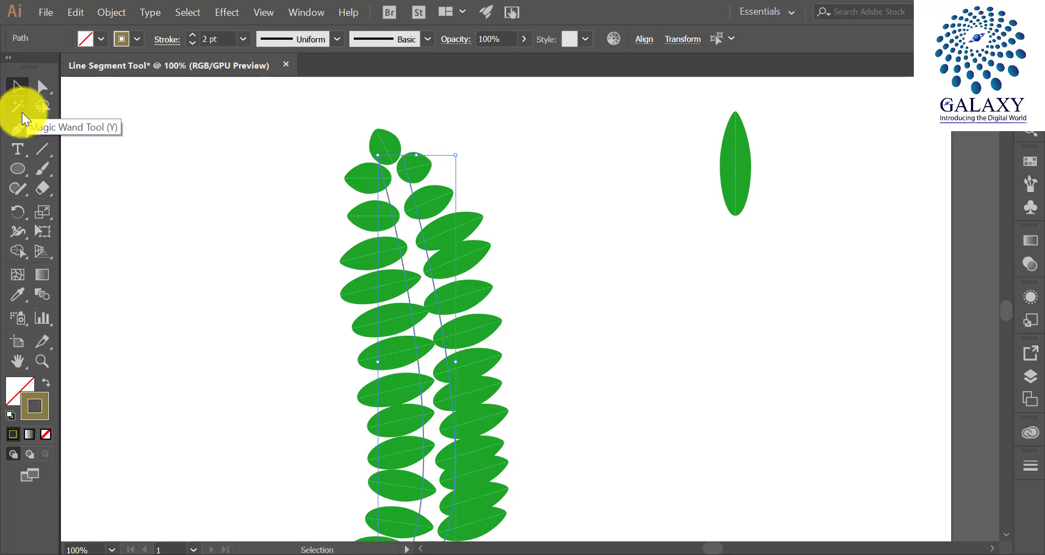
left_click(18, 130)
scroll(423, 158, "up", 5)
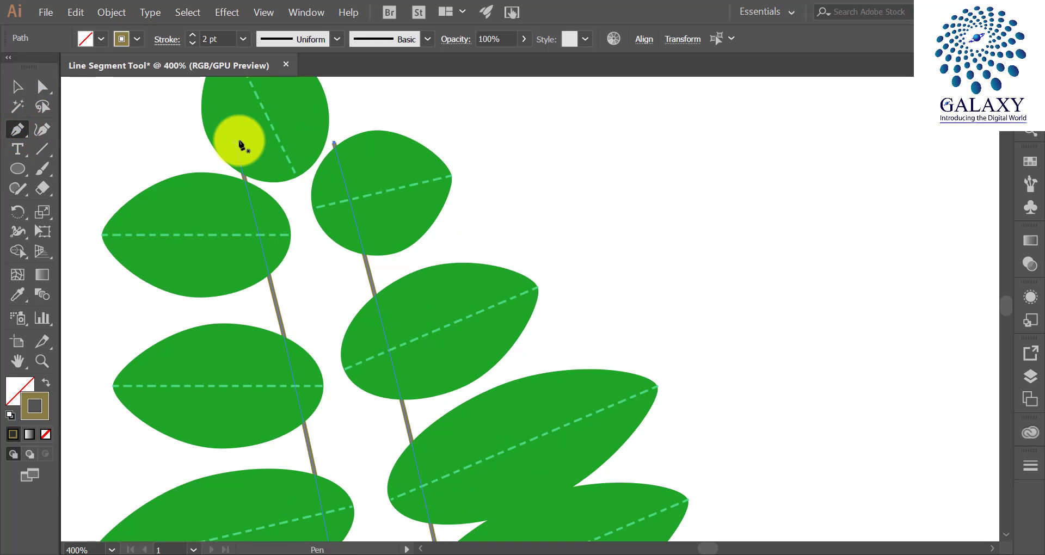
left_click(235, 141)
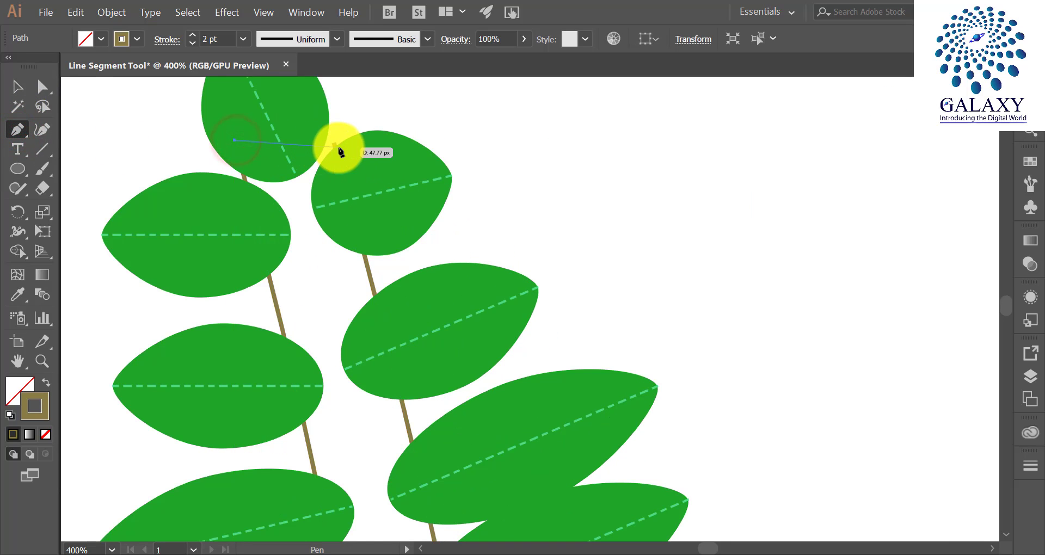
left_click(333, 146)
Step: Connect the lower ends of the two trunk lines with a straight Pen tool segment, closing the trunk outline
scroll(335, 158, "down", 3)
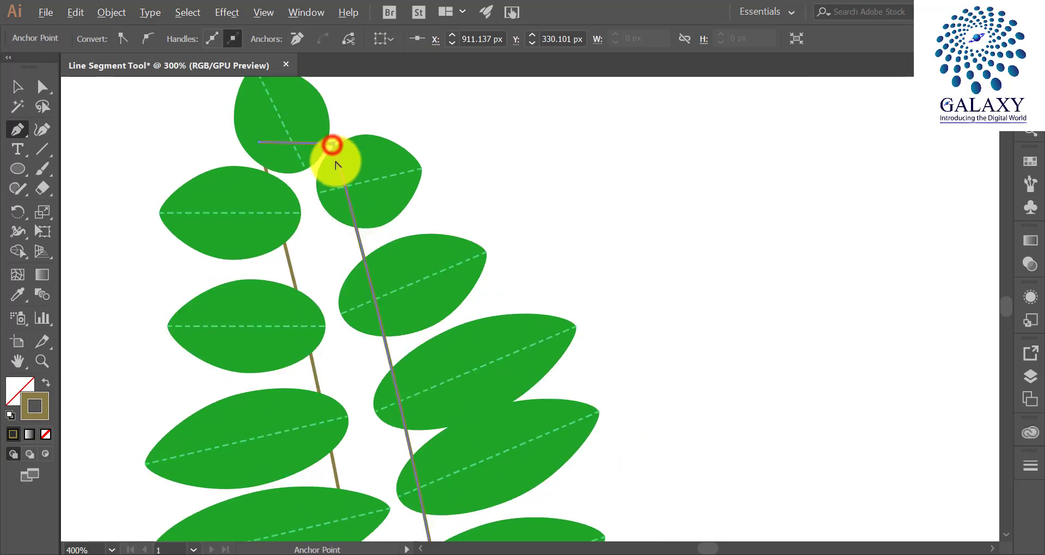
scroll(376, 305, "down", 2)
scroll(408, 421, "down", 5)
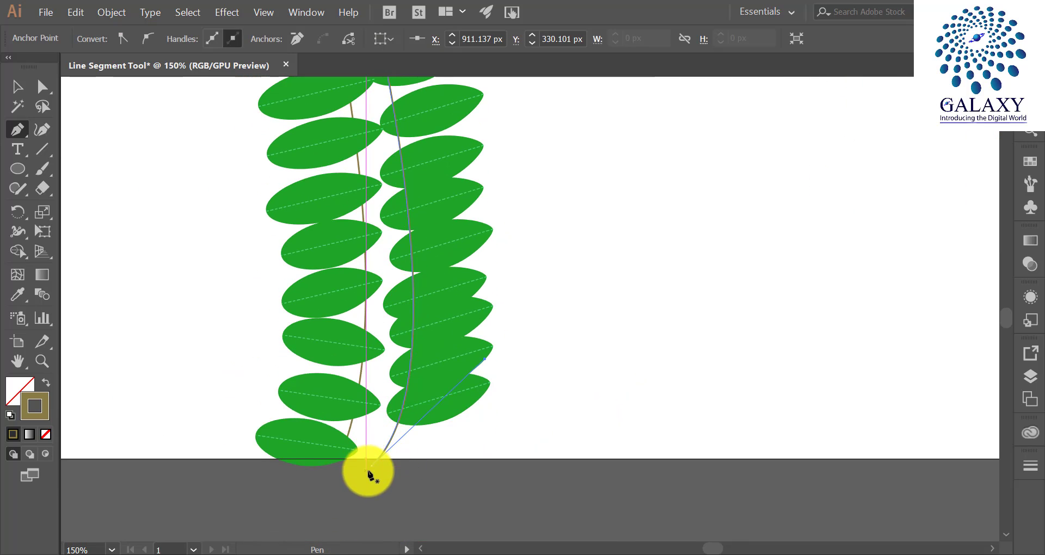
left_click(372, 466)
scroll(345, 466, "up", 1)
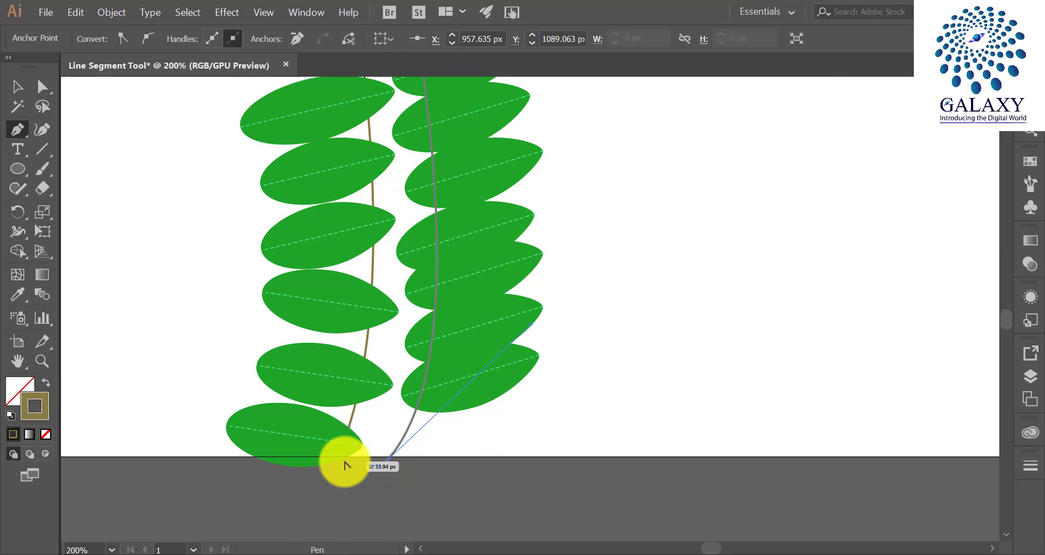
scroll(338, 457, "down", 1)
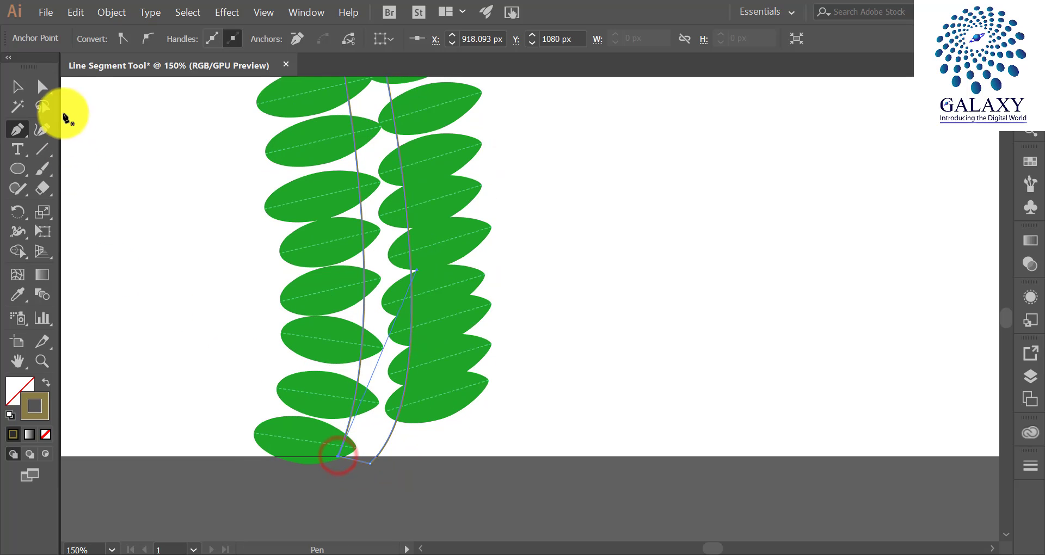
Step: Select the closed trunk outline, swap its stroke and fill so the brown becomes the fill, and deselect
left_click(17, 87)
left_click(140, 171)
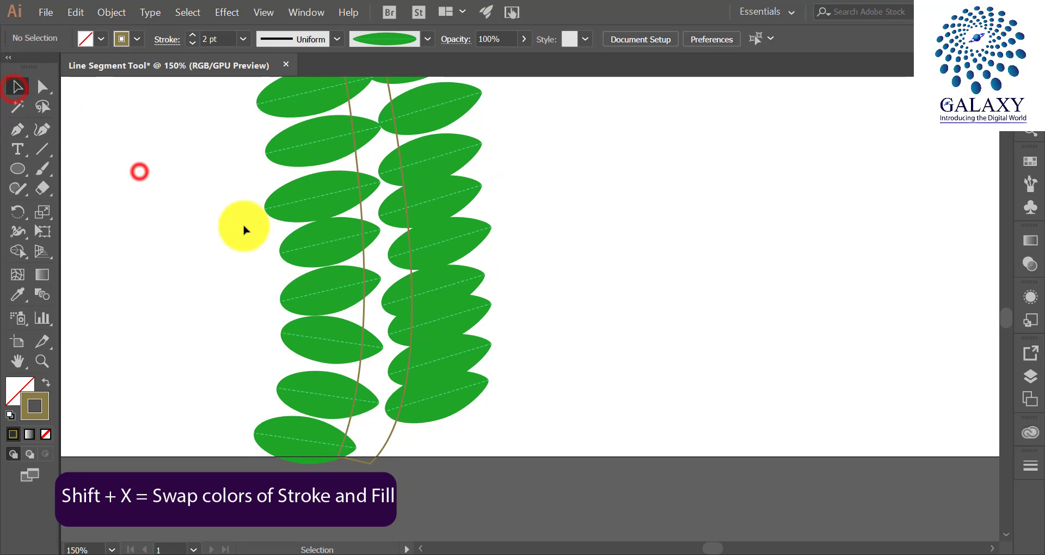
left_click(362, 217)
left_click(45, 385)
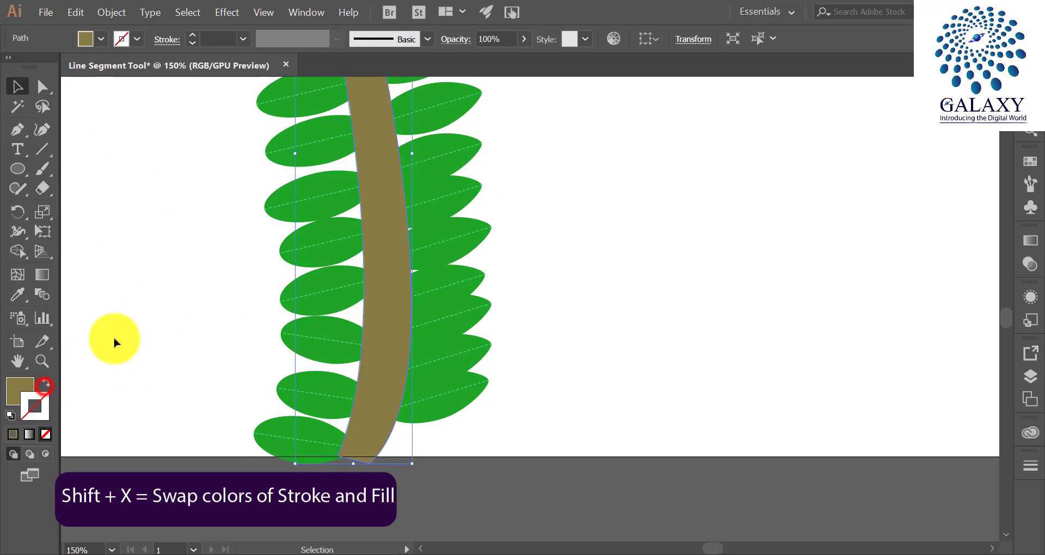
left_click(180, 296)
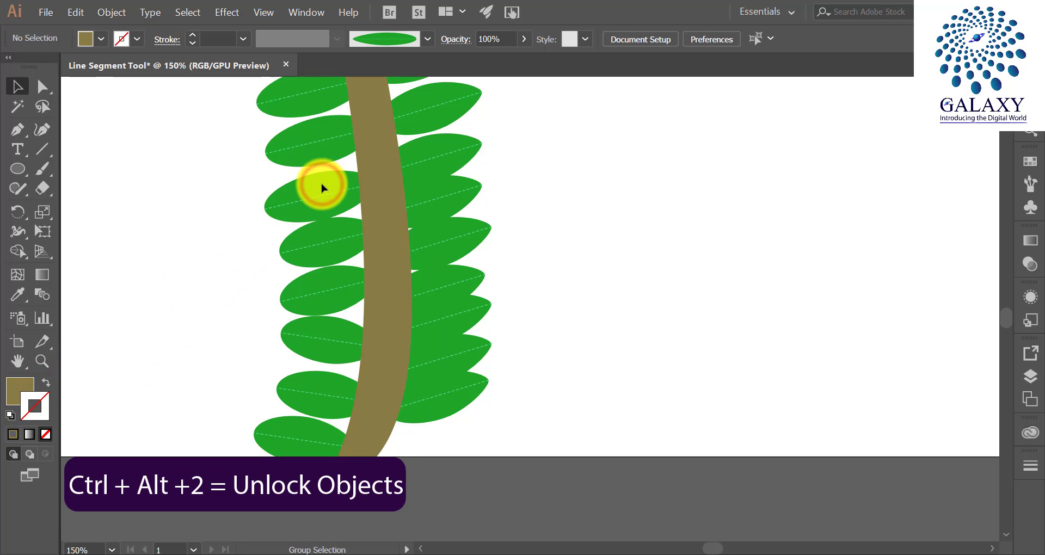
Step: Unlock the grouped leaves, bring the group to the front of the trunk, and deselect
key("ctrl+alt+2")
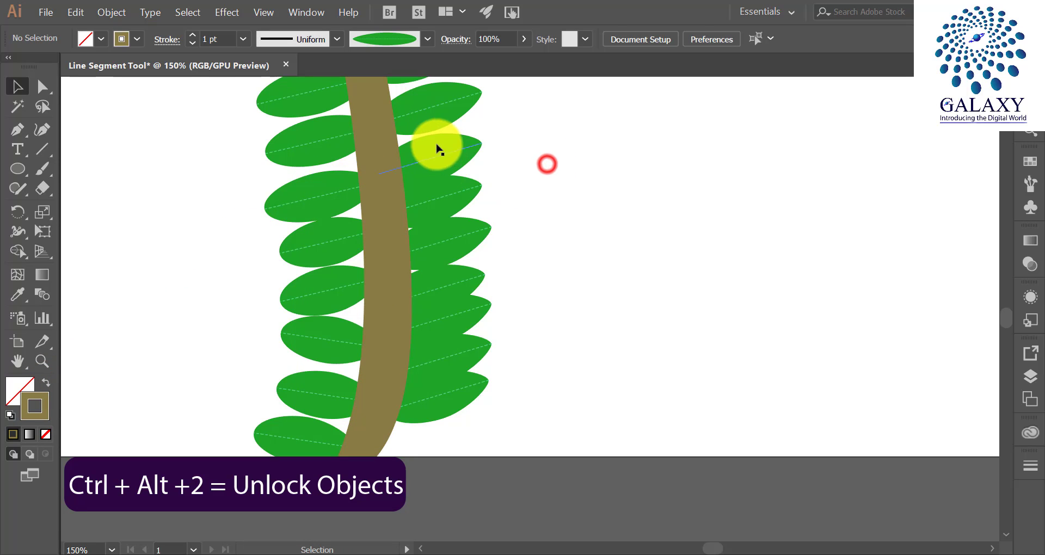
right_click(431, 109)
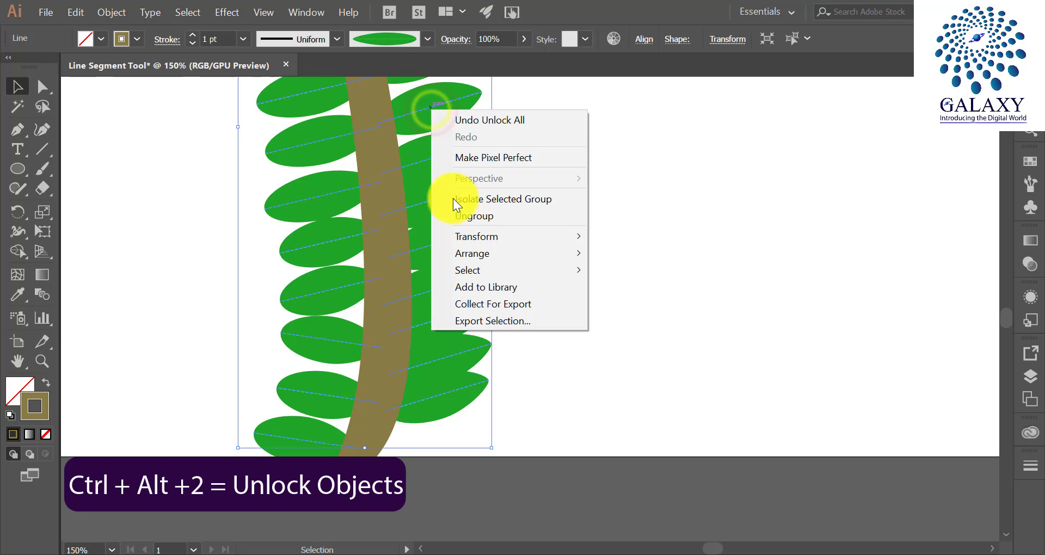
mouse_move(468, 252)
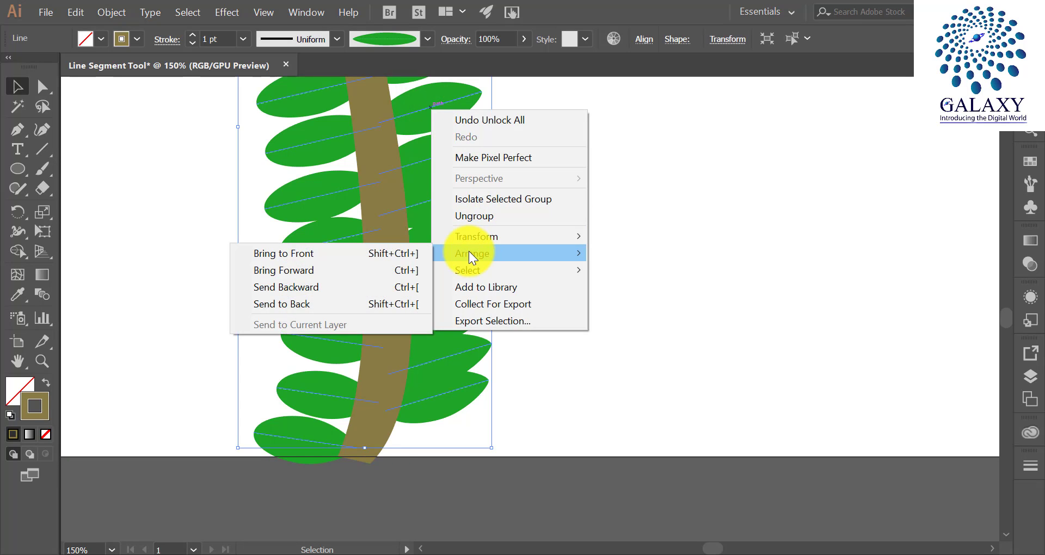
left_click(399, 253)
left_click(625, 225)
Step: Select the trunk together with all its leaves, leaving out the separate single leaf, and group them
scroll(617, 223, "down", 1)
scroll(616, 218, "up", 3)
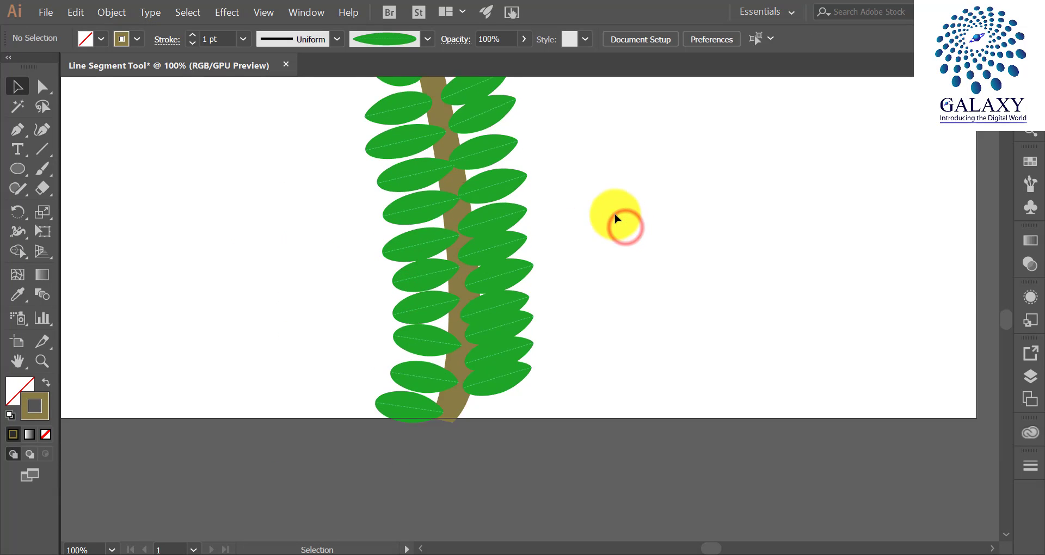
scroll(615, 215, "down", 2)
left_click(623, 192)
scroll(623, 192, "up", 5)
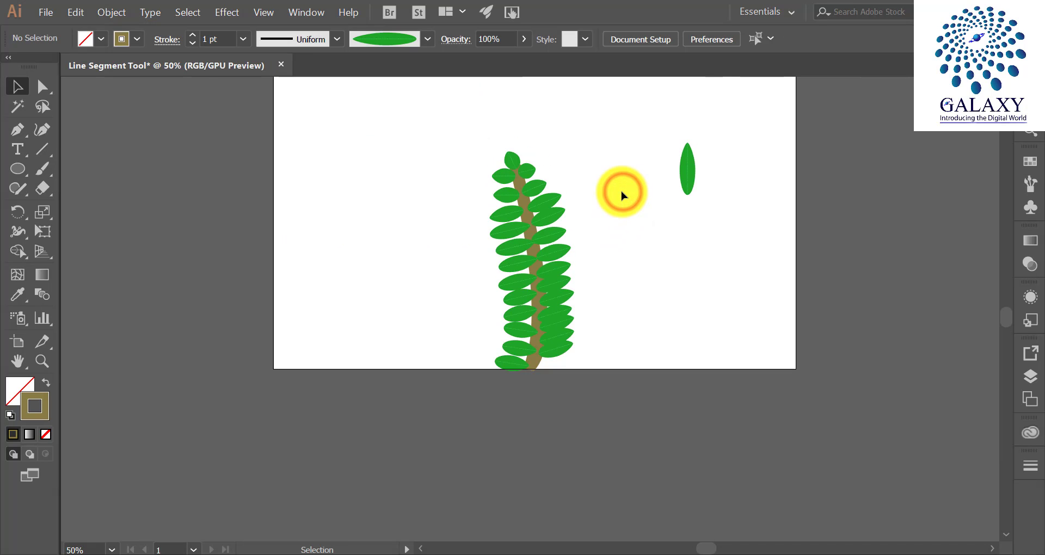
left_click_drag(470, 165, 602, 436)
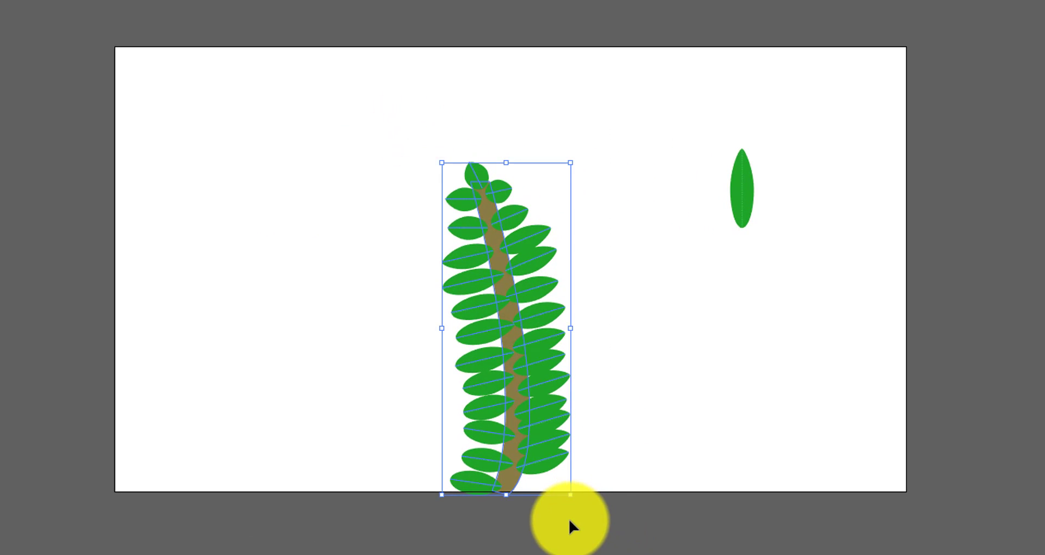
key("ctrl+g")
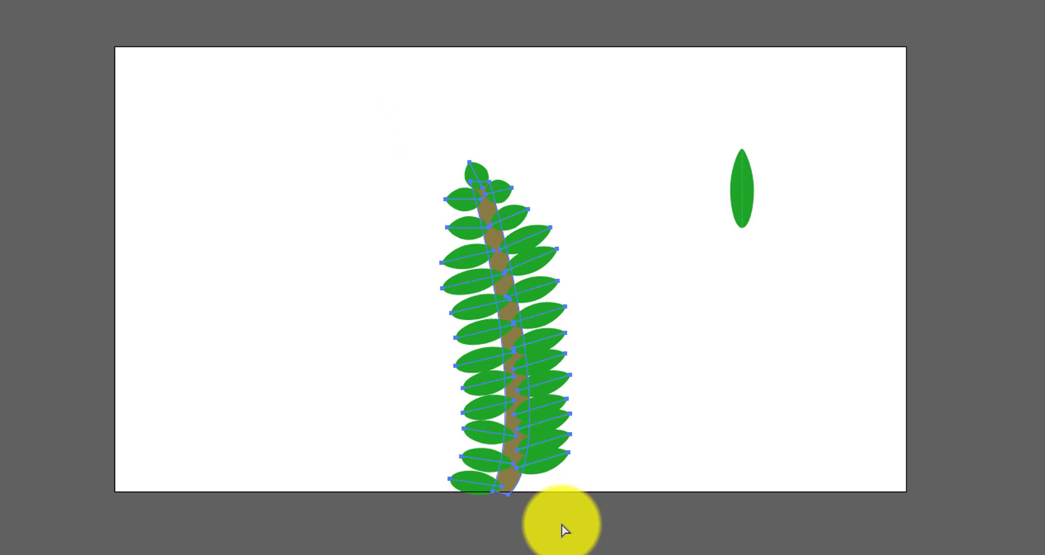
Step: Move the grouped plant slightly down so its base extends past the artboard's lower edge, and deselect
left_click_drag(533, 388, 524, 422)
left_click(594, 390)
left_click(625, 339)
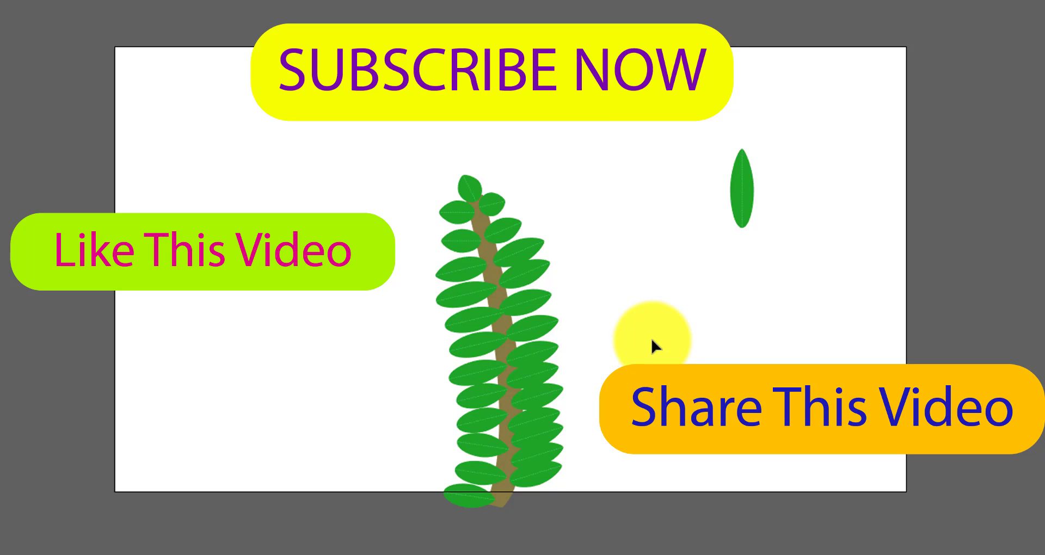
left_click(665, 283)
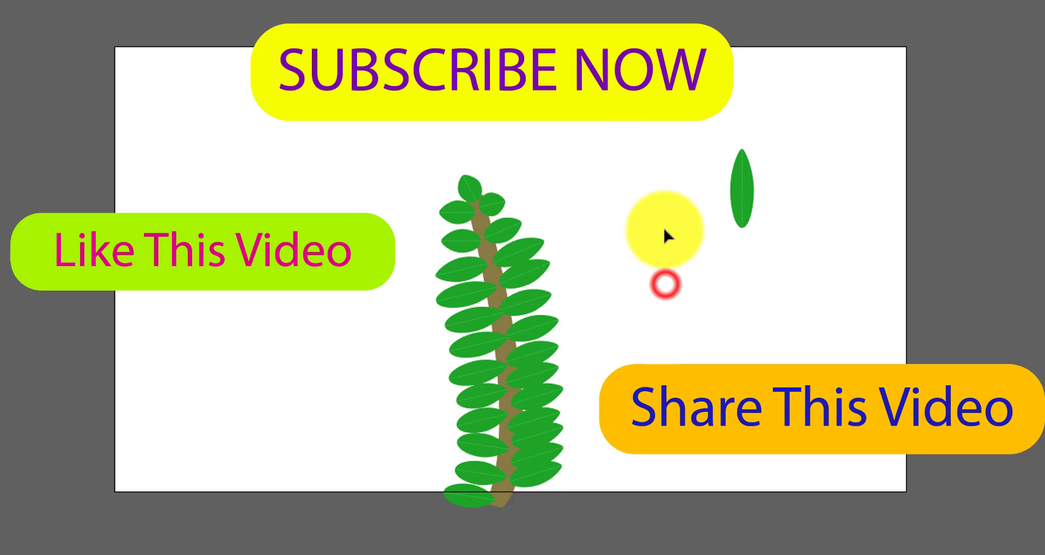